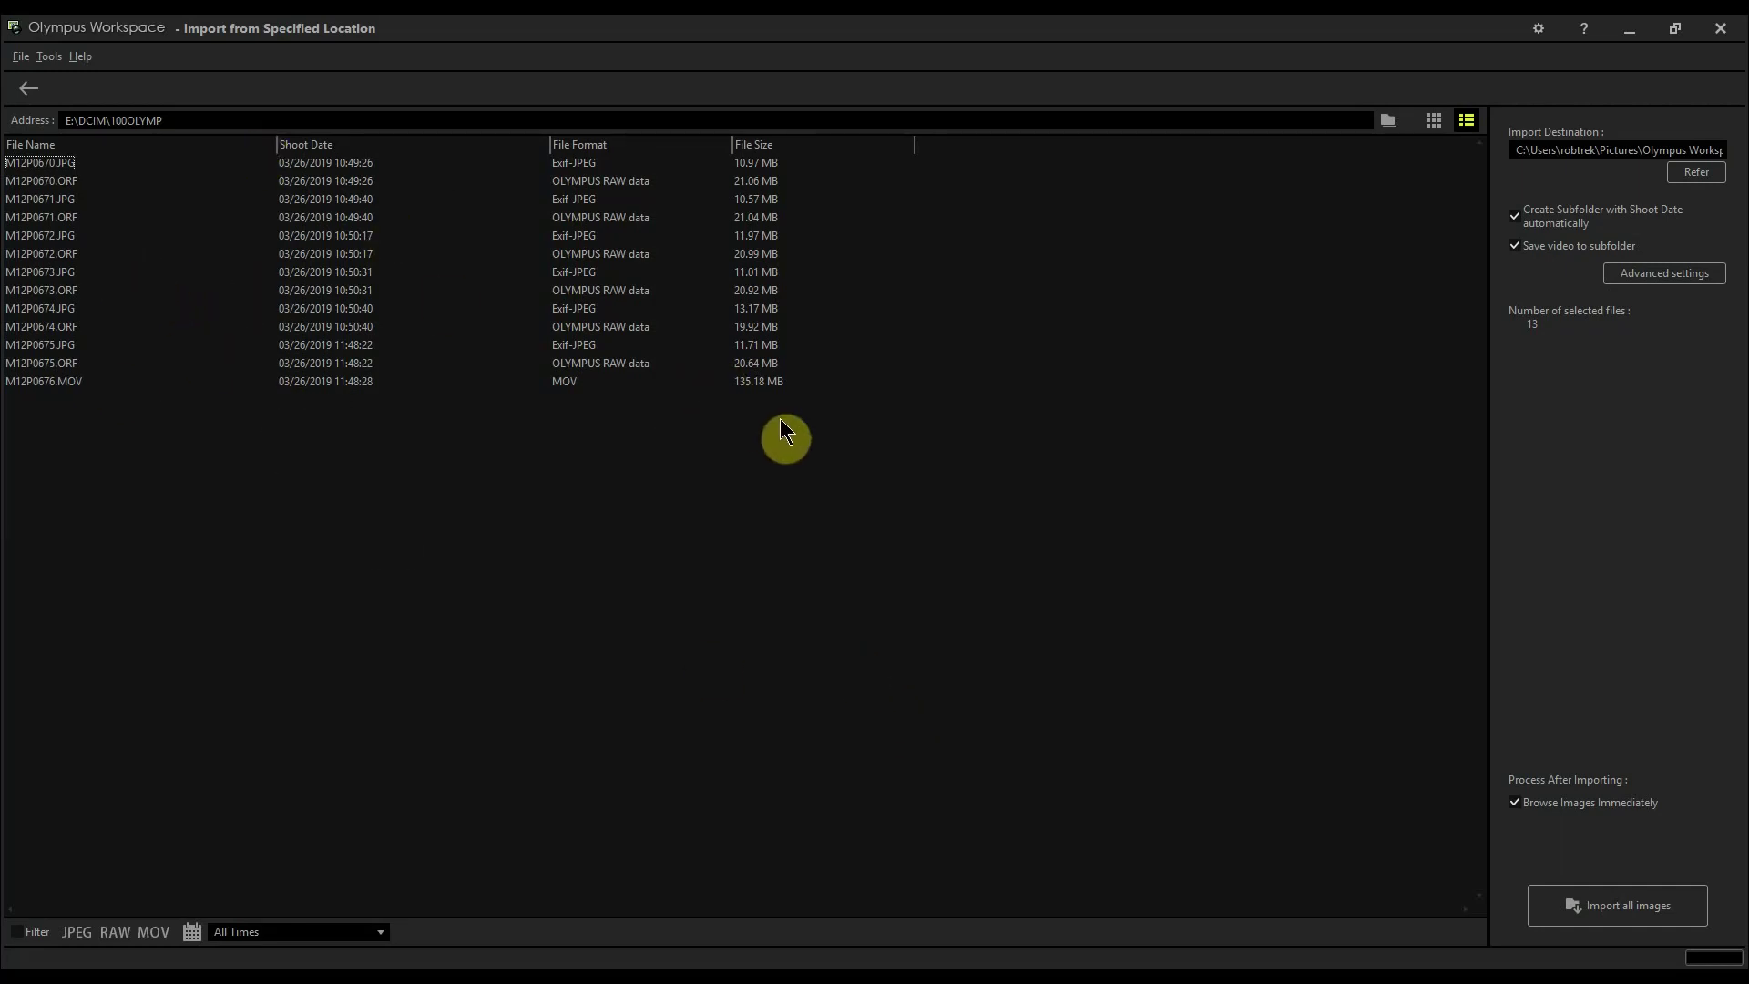
Step: Show the files on the card as thumbnails and reduce them to the smallest thumbnail size
click(1430, 123)
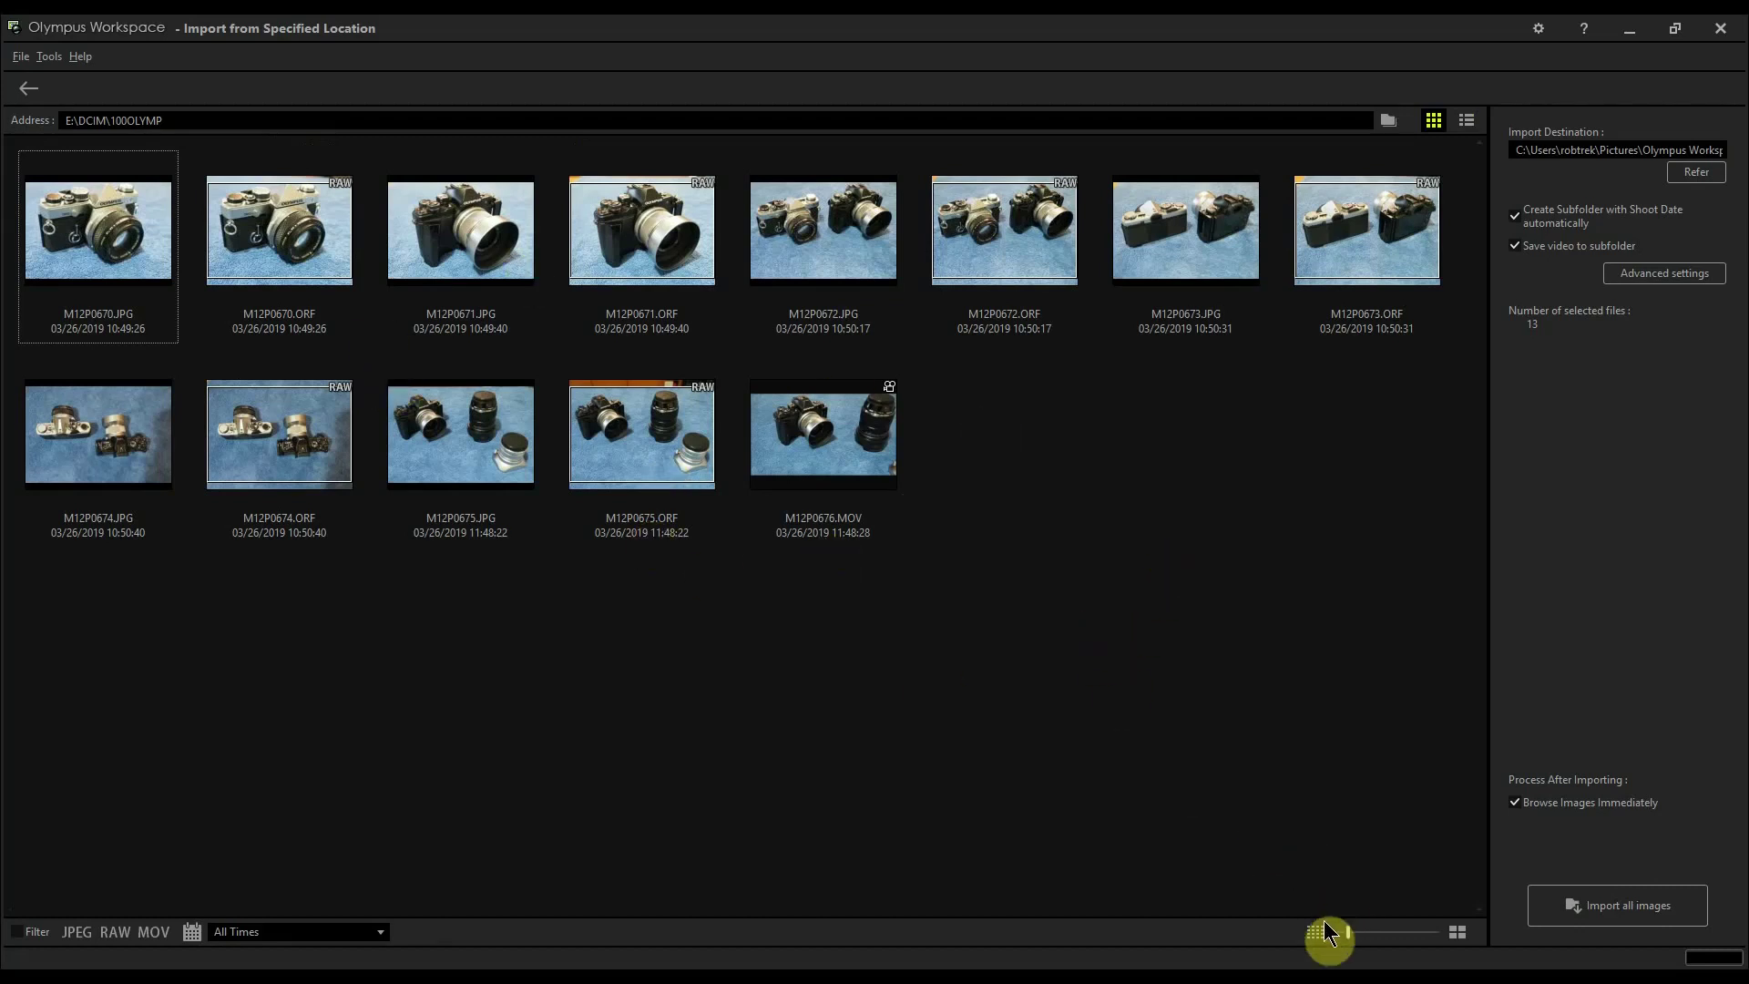
drag(1352, 933, 1375, 933)
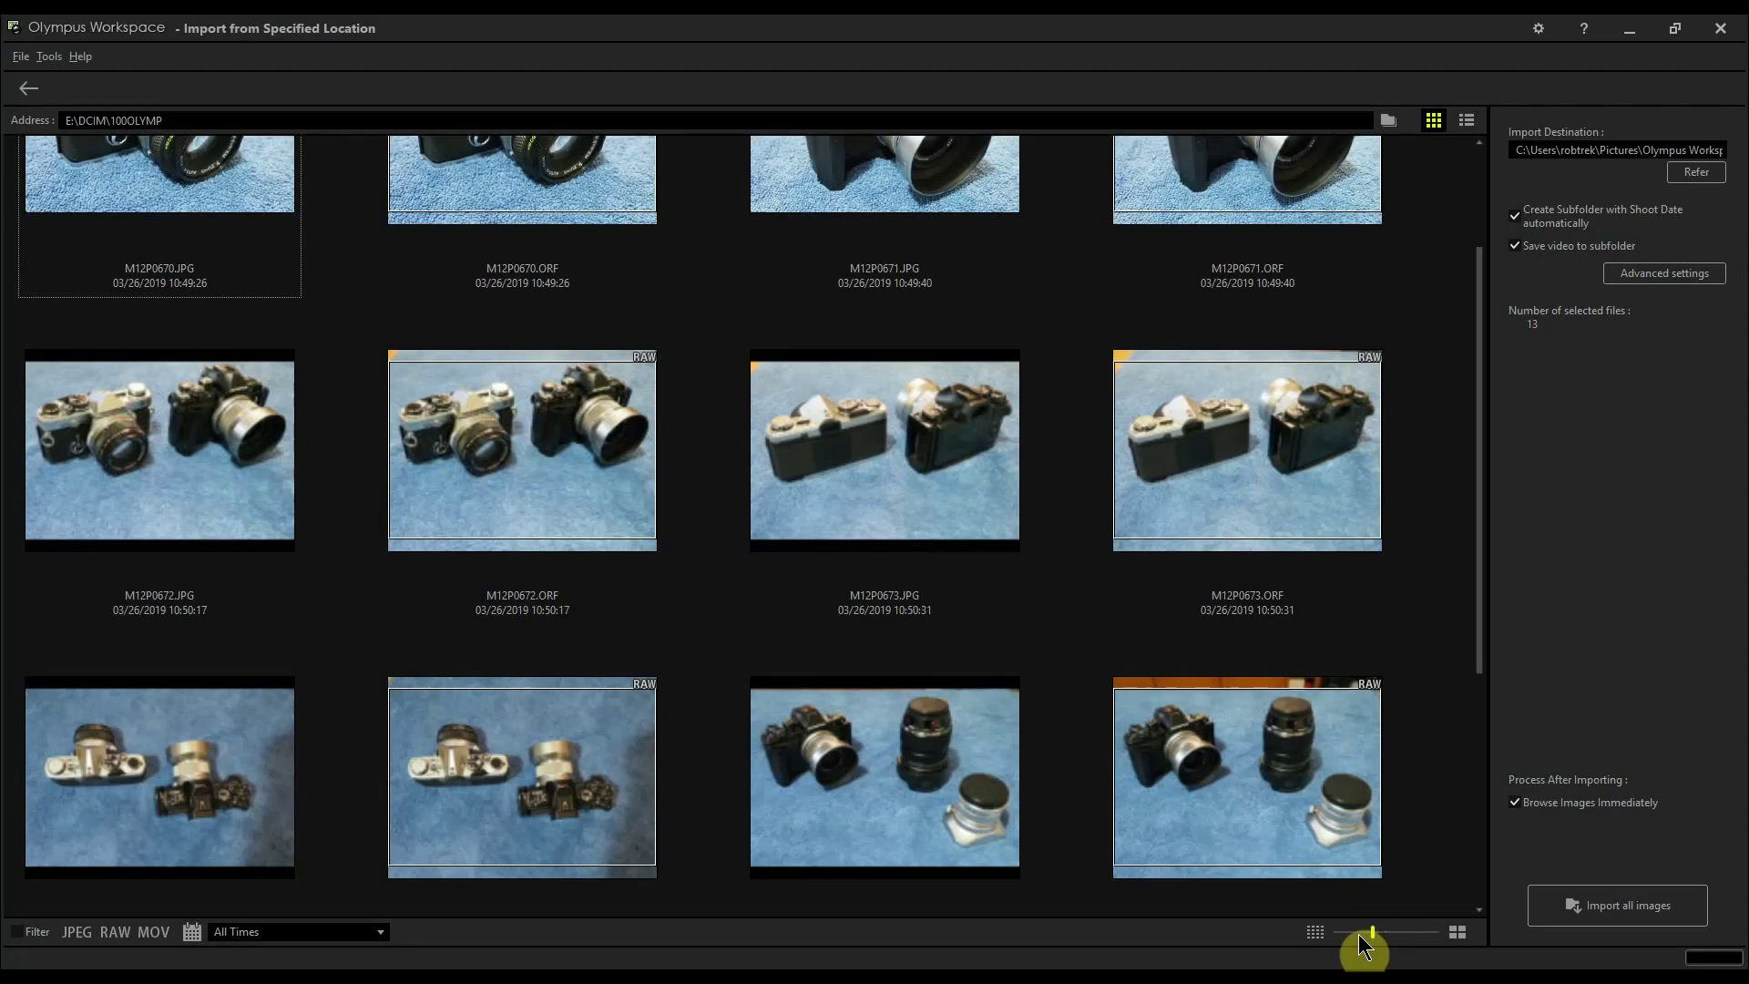
click(1341, 933)
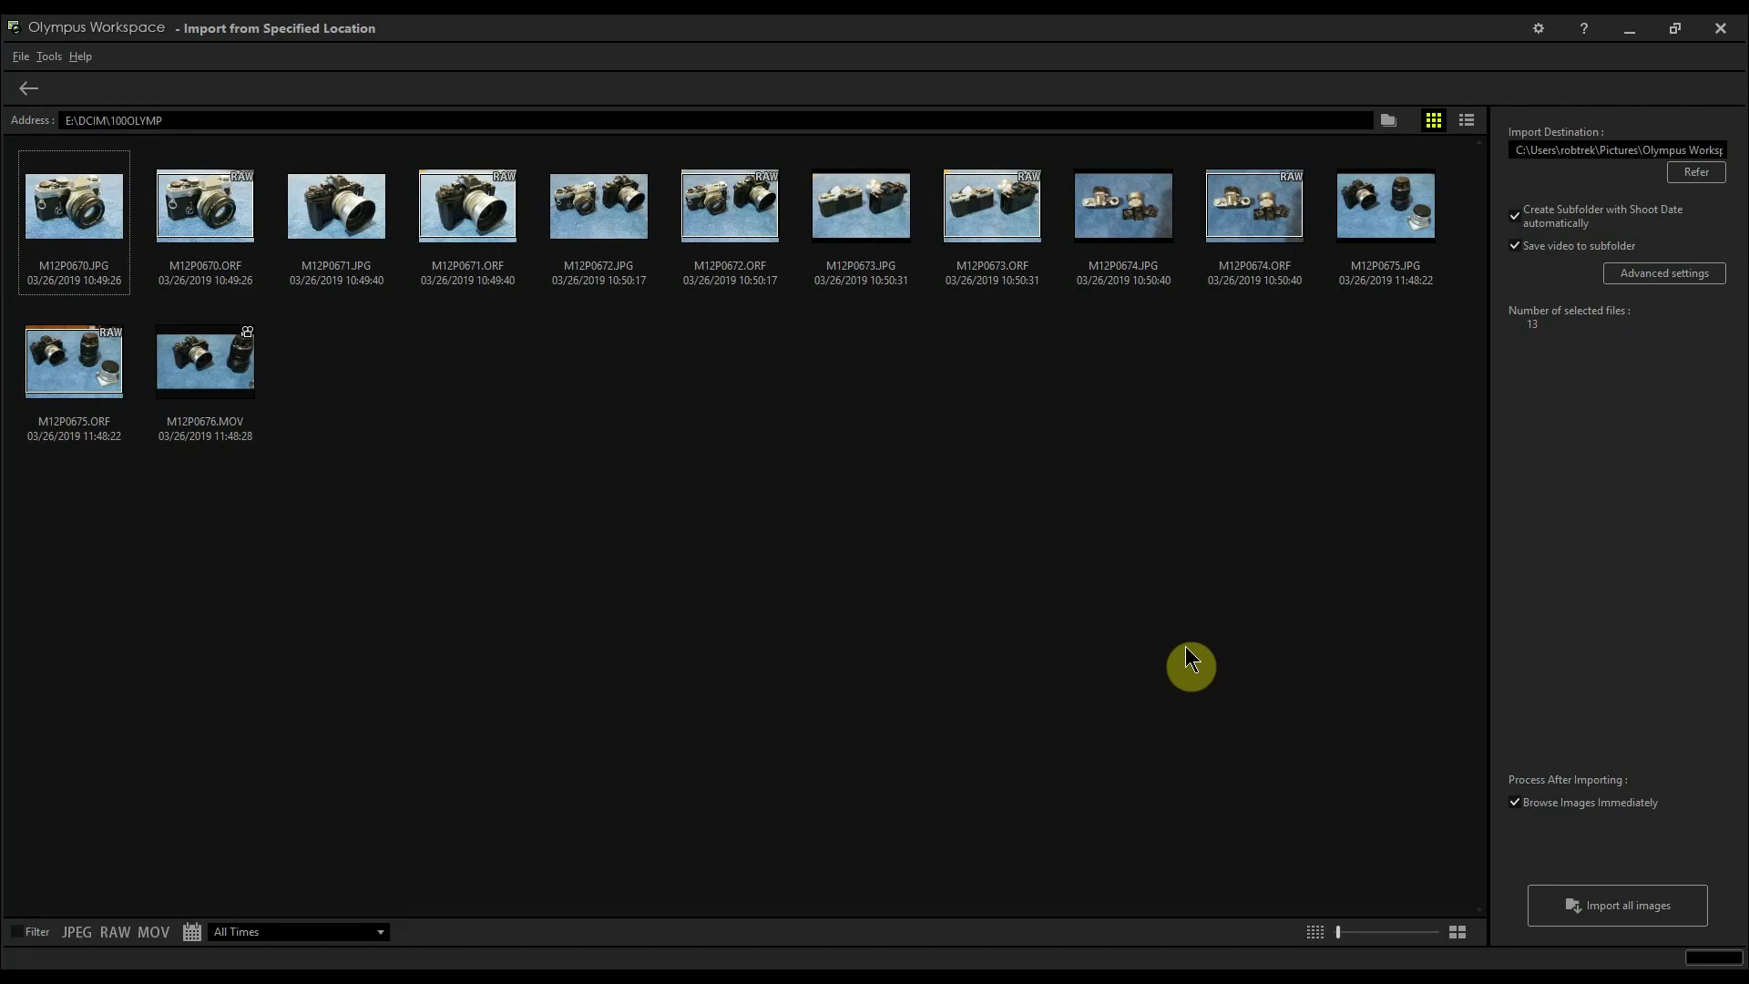
Step: Select the range of files from M12P0670.JPG to M12P0672.JPG, and clear the selection
click(114, 201)
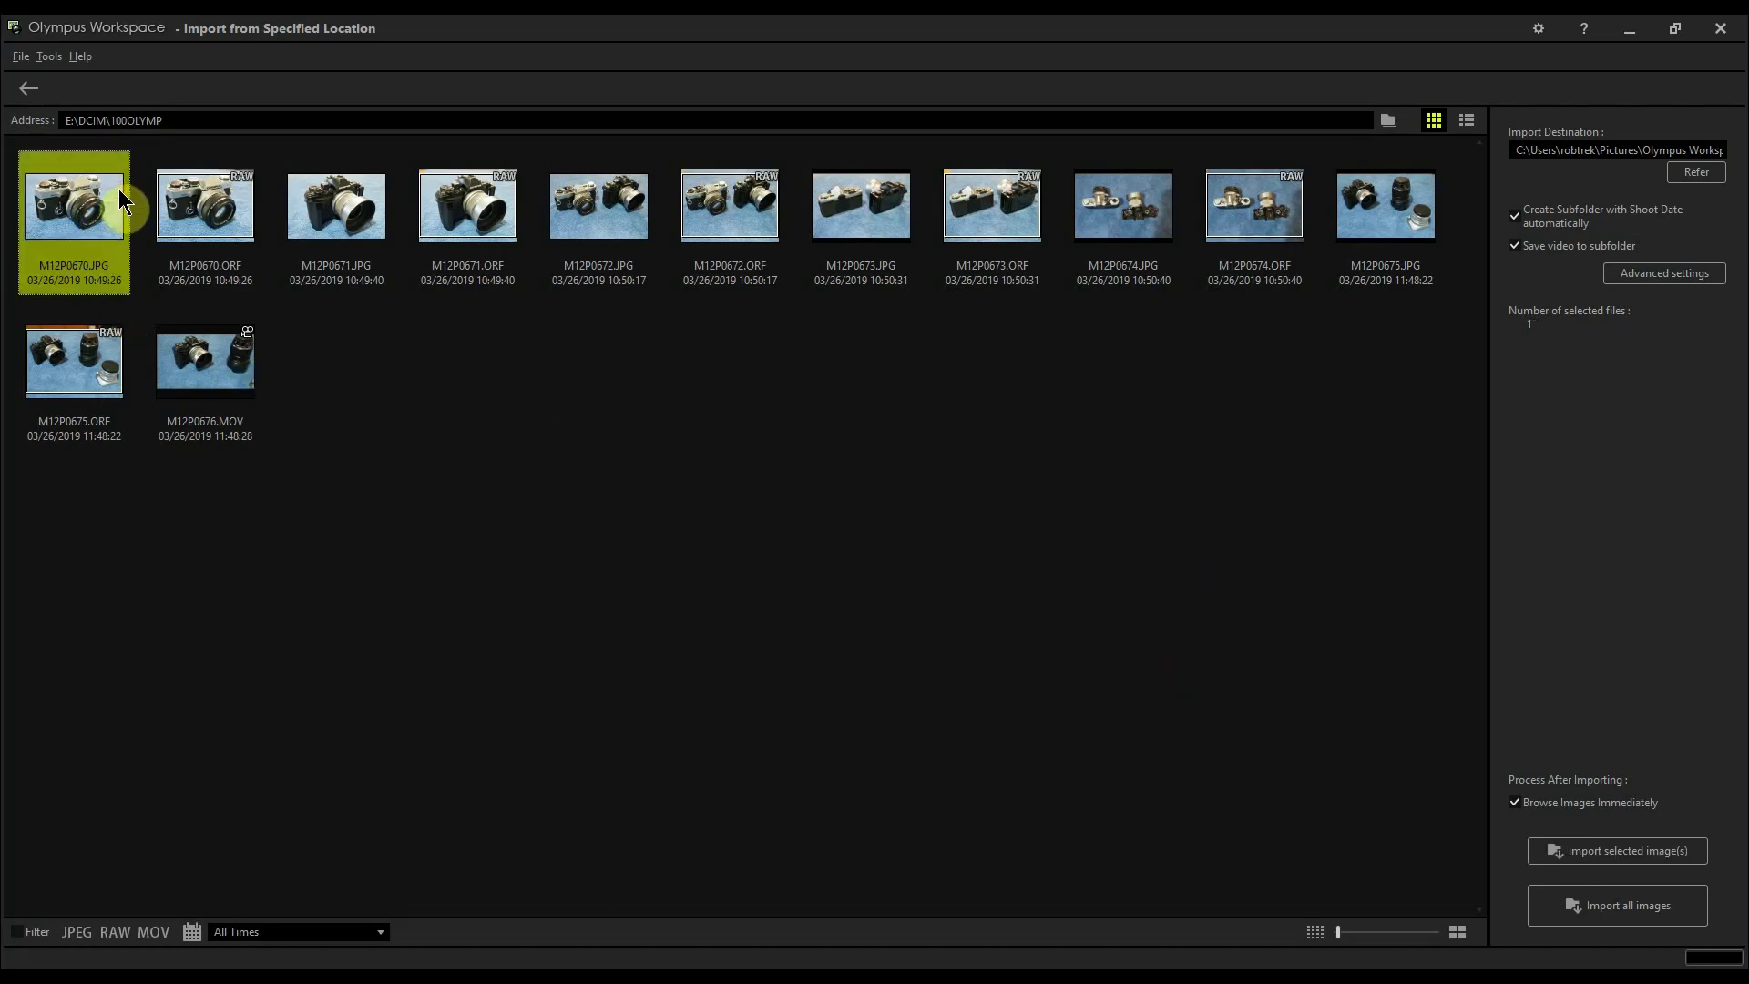
shift+click(577, 232)
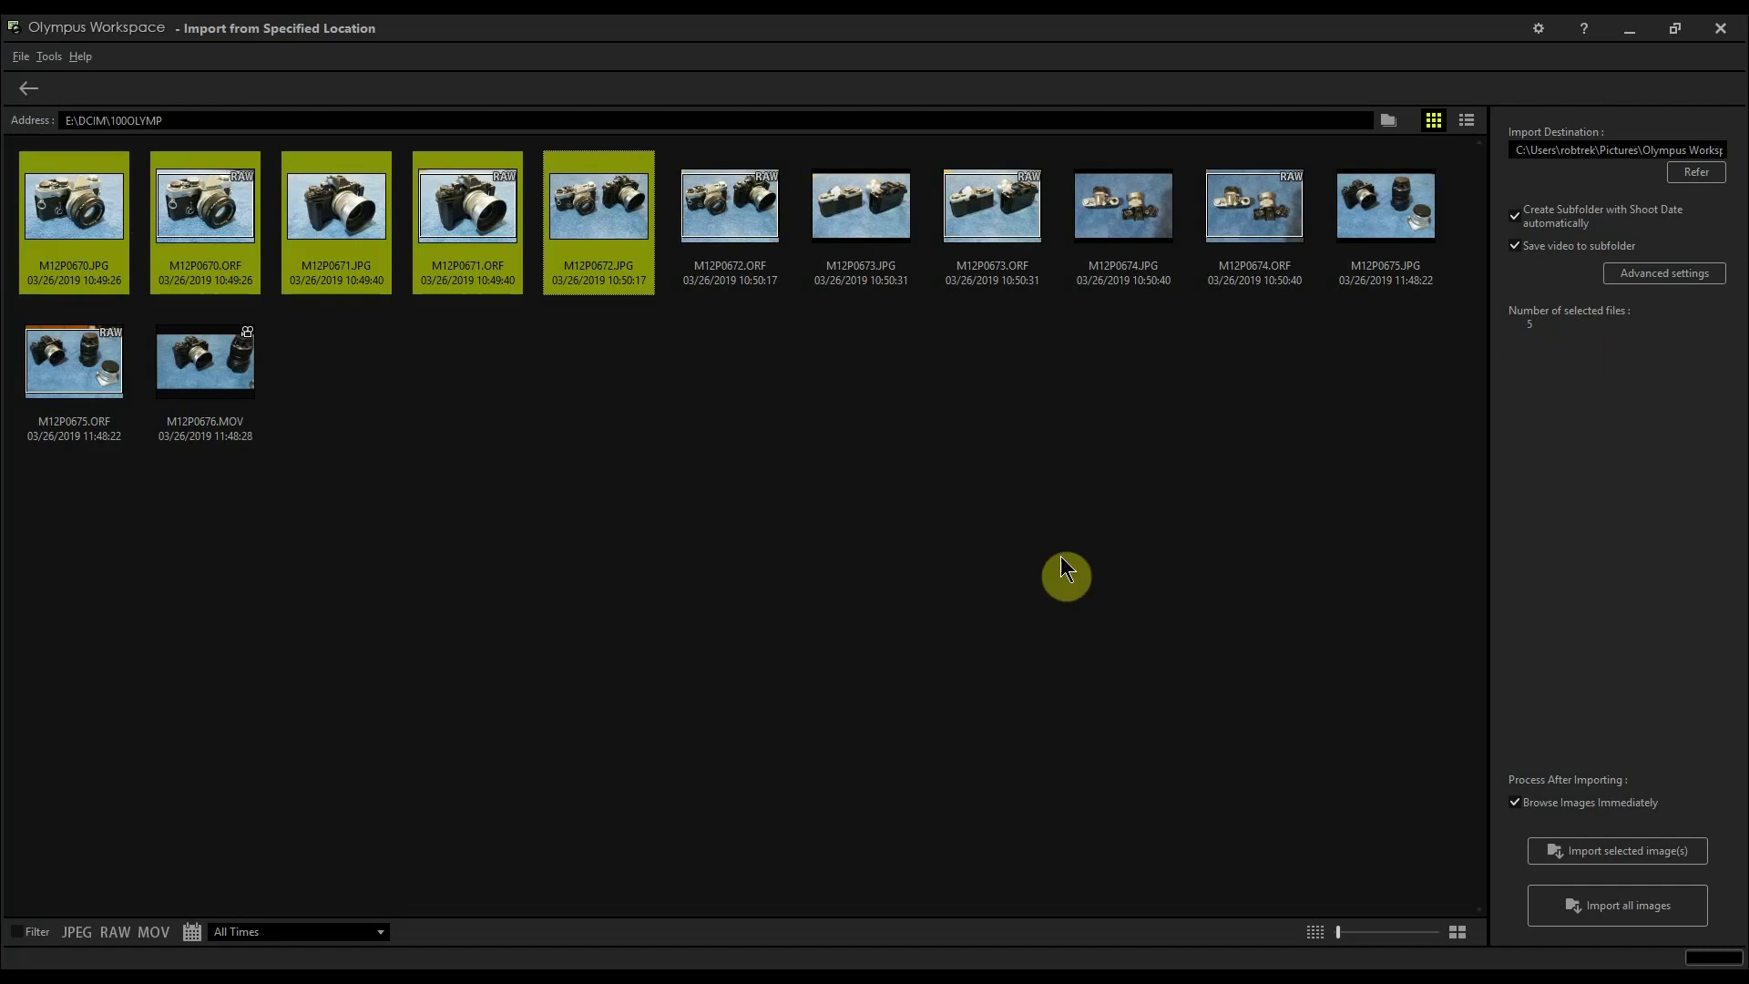
click(871, 553)
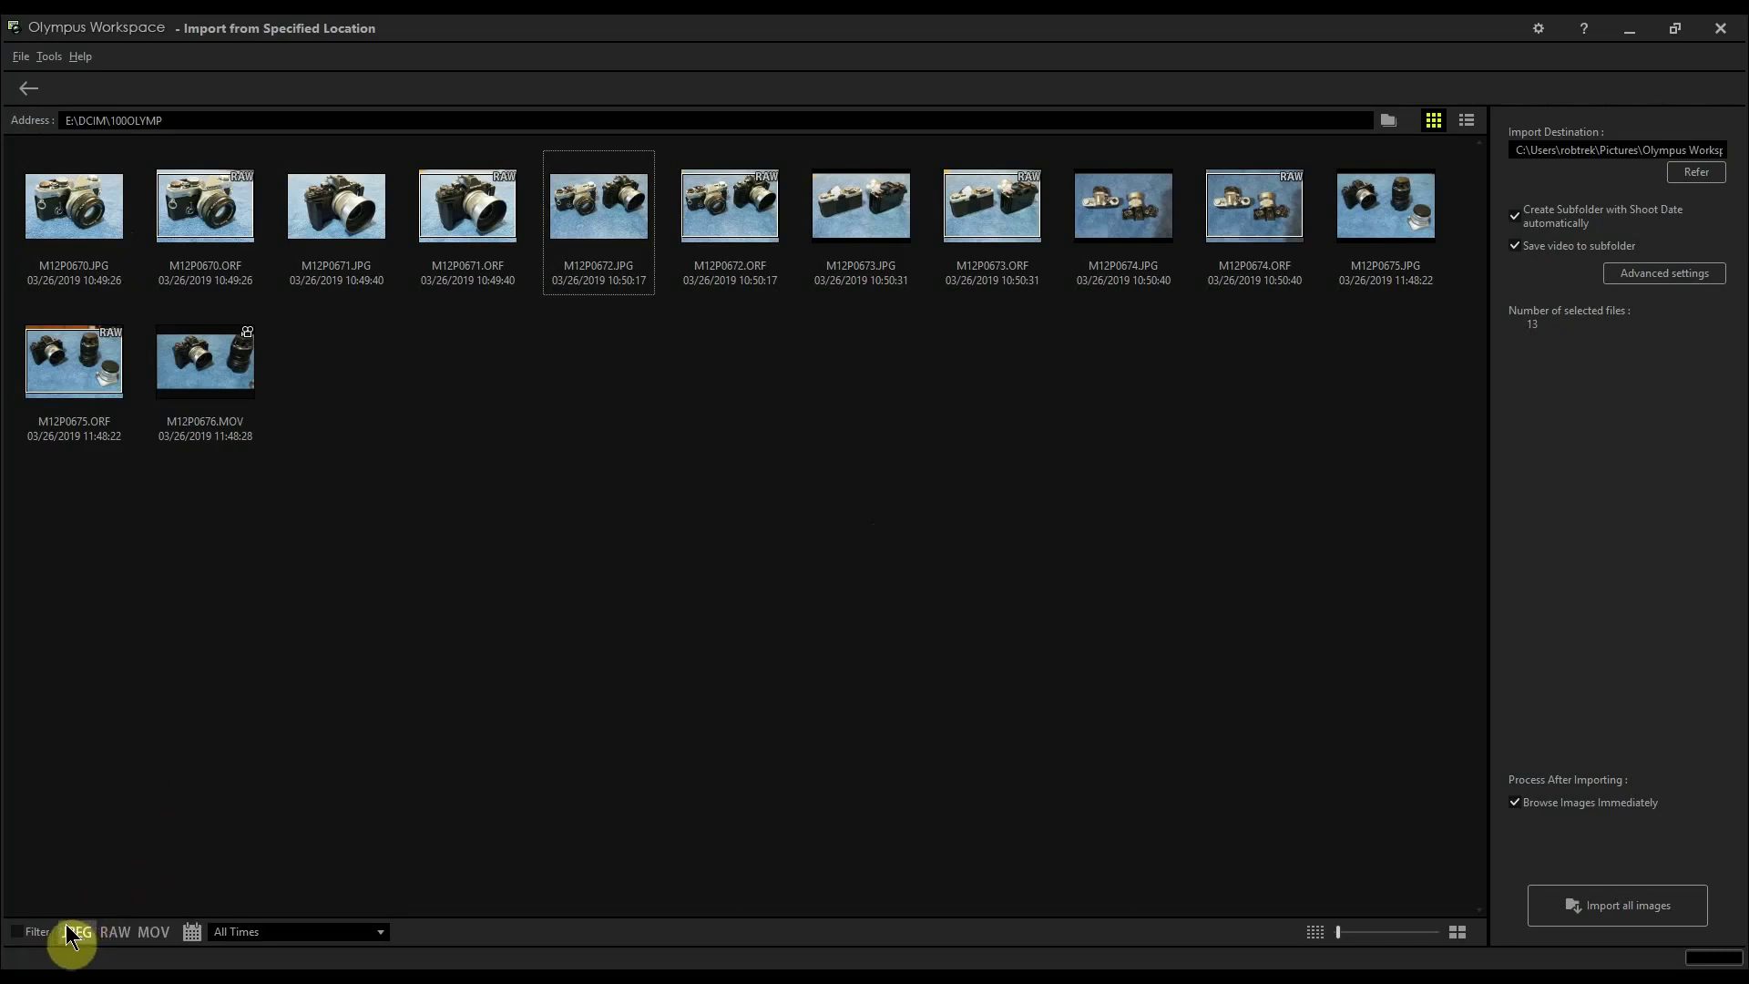
Step: Filter the files by JPEG, RAW and MOV in turn, and switch the file type filter off
click(36, 931)
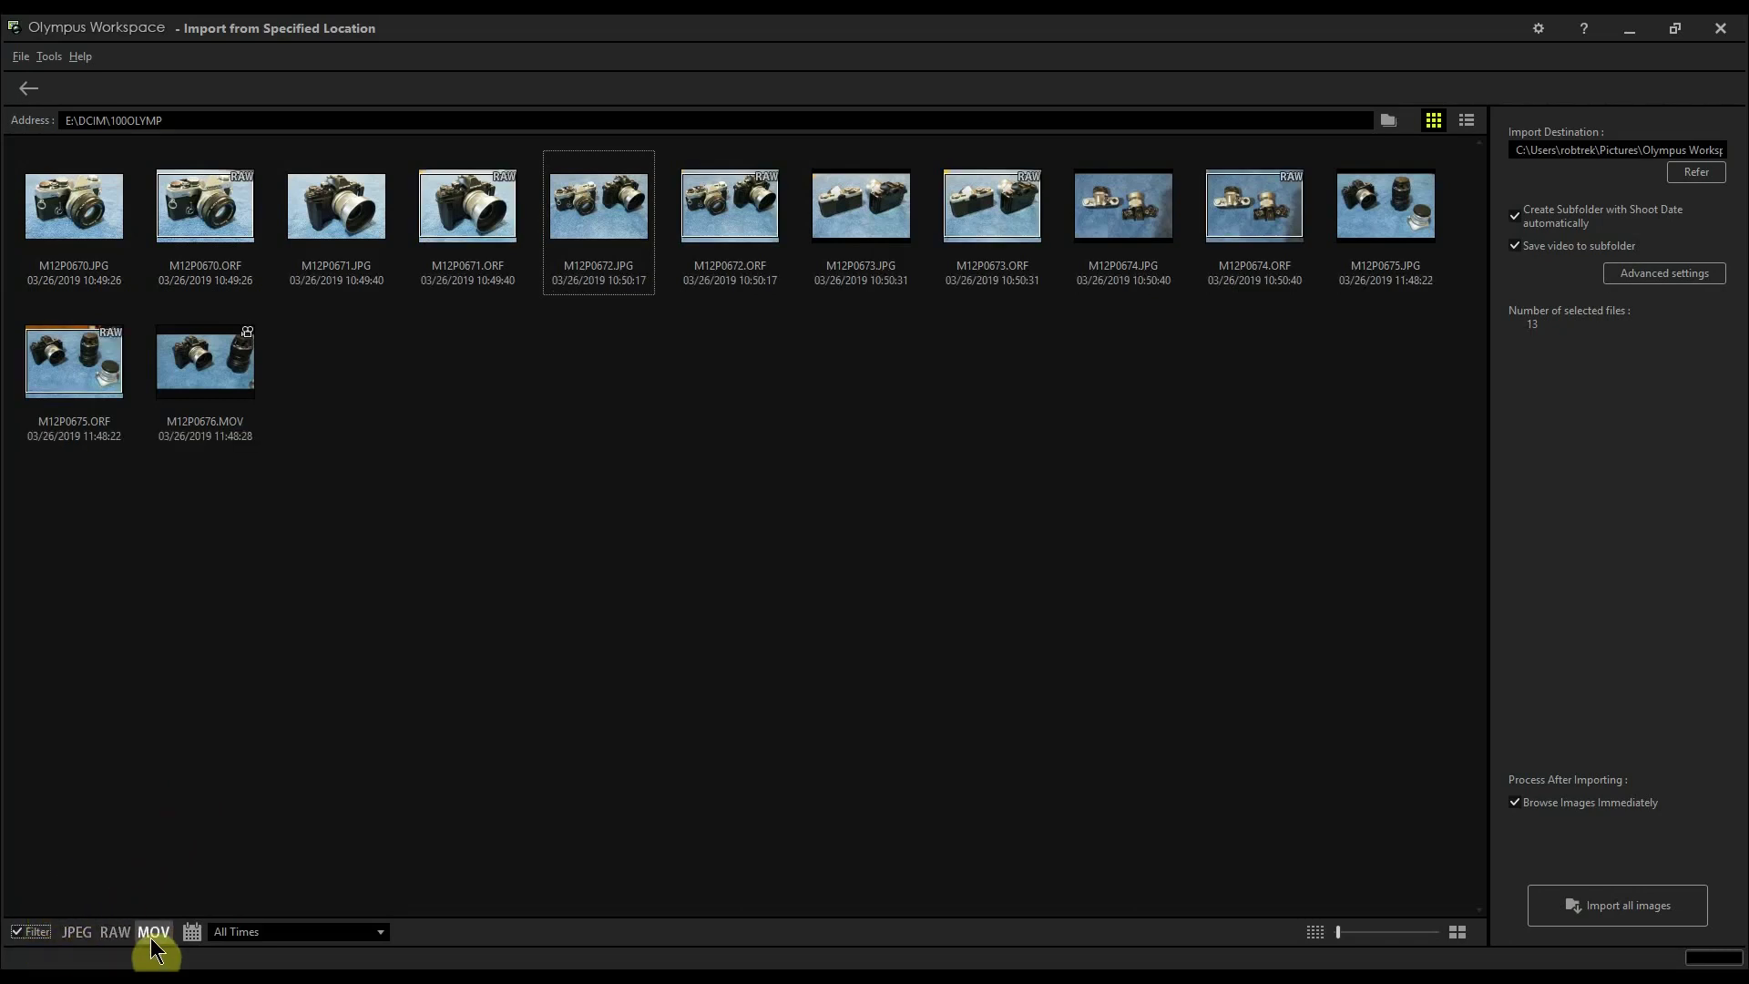
click(78, 932)
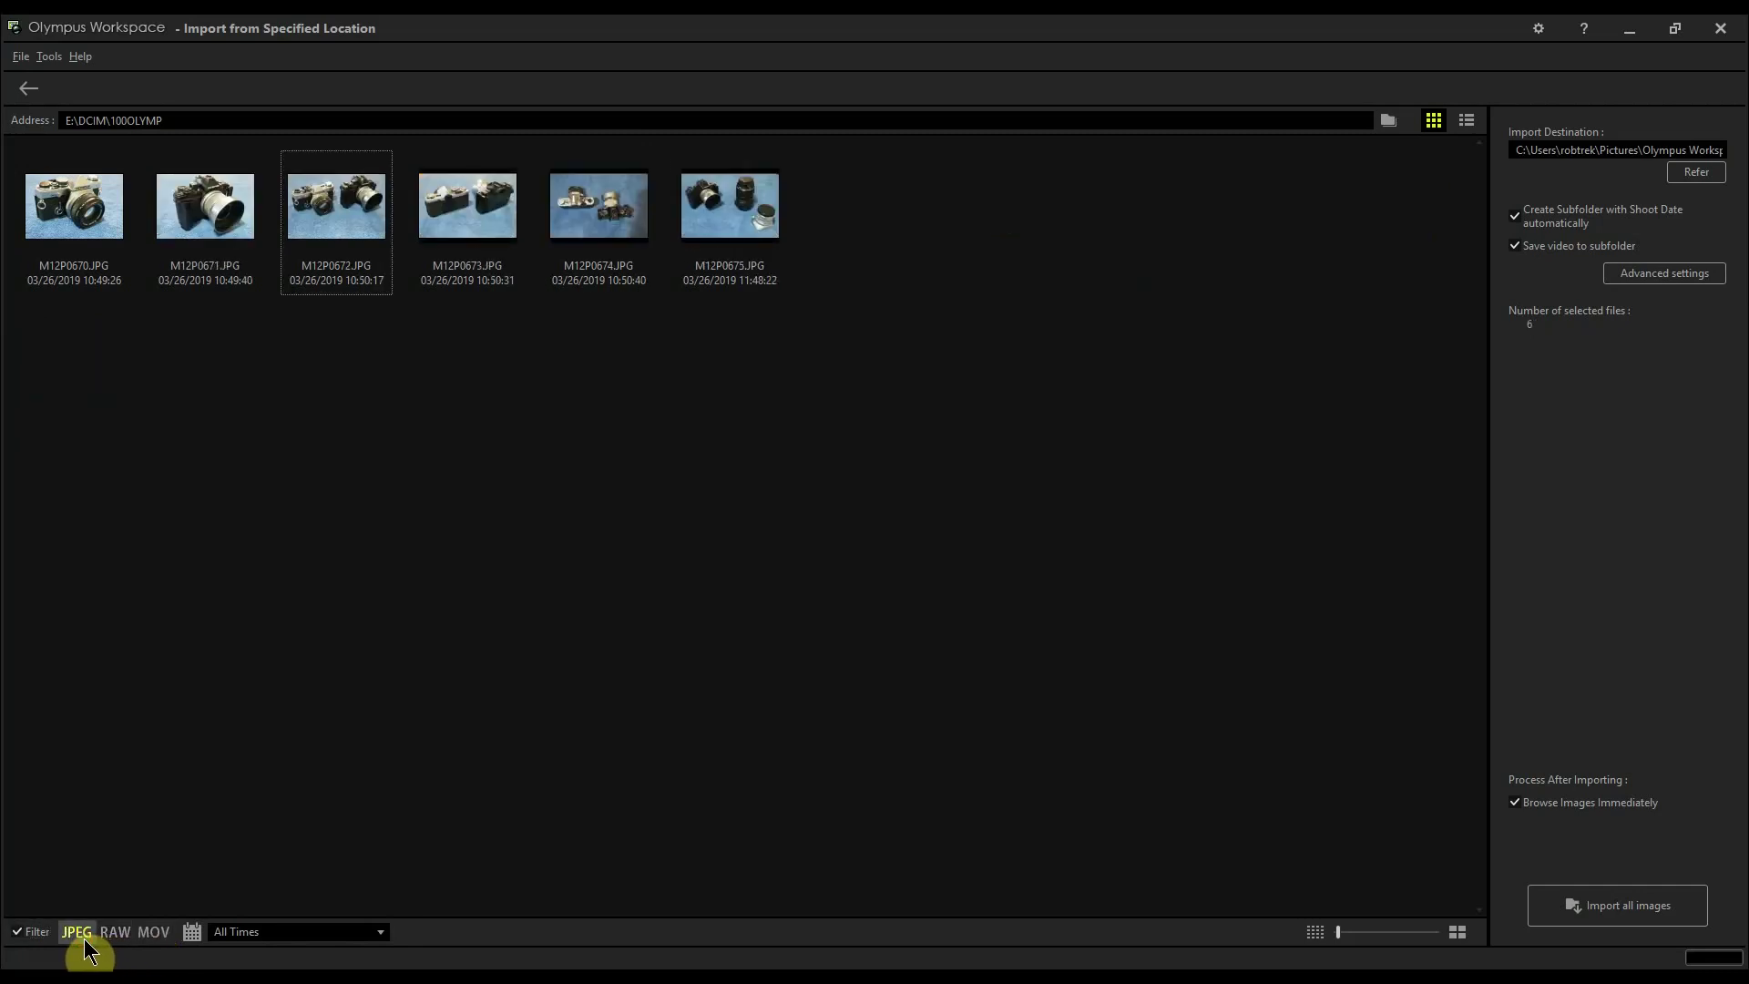
click(82, 938)
click(110, 940)
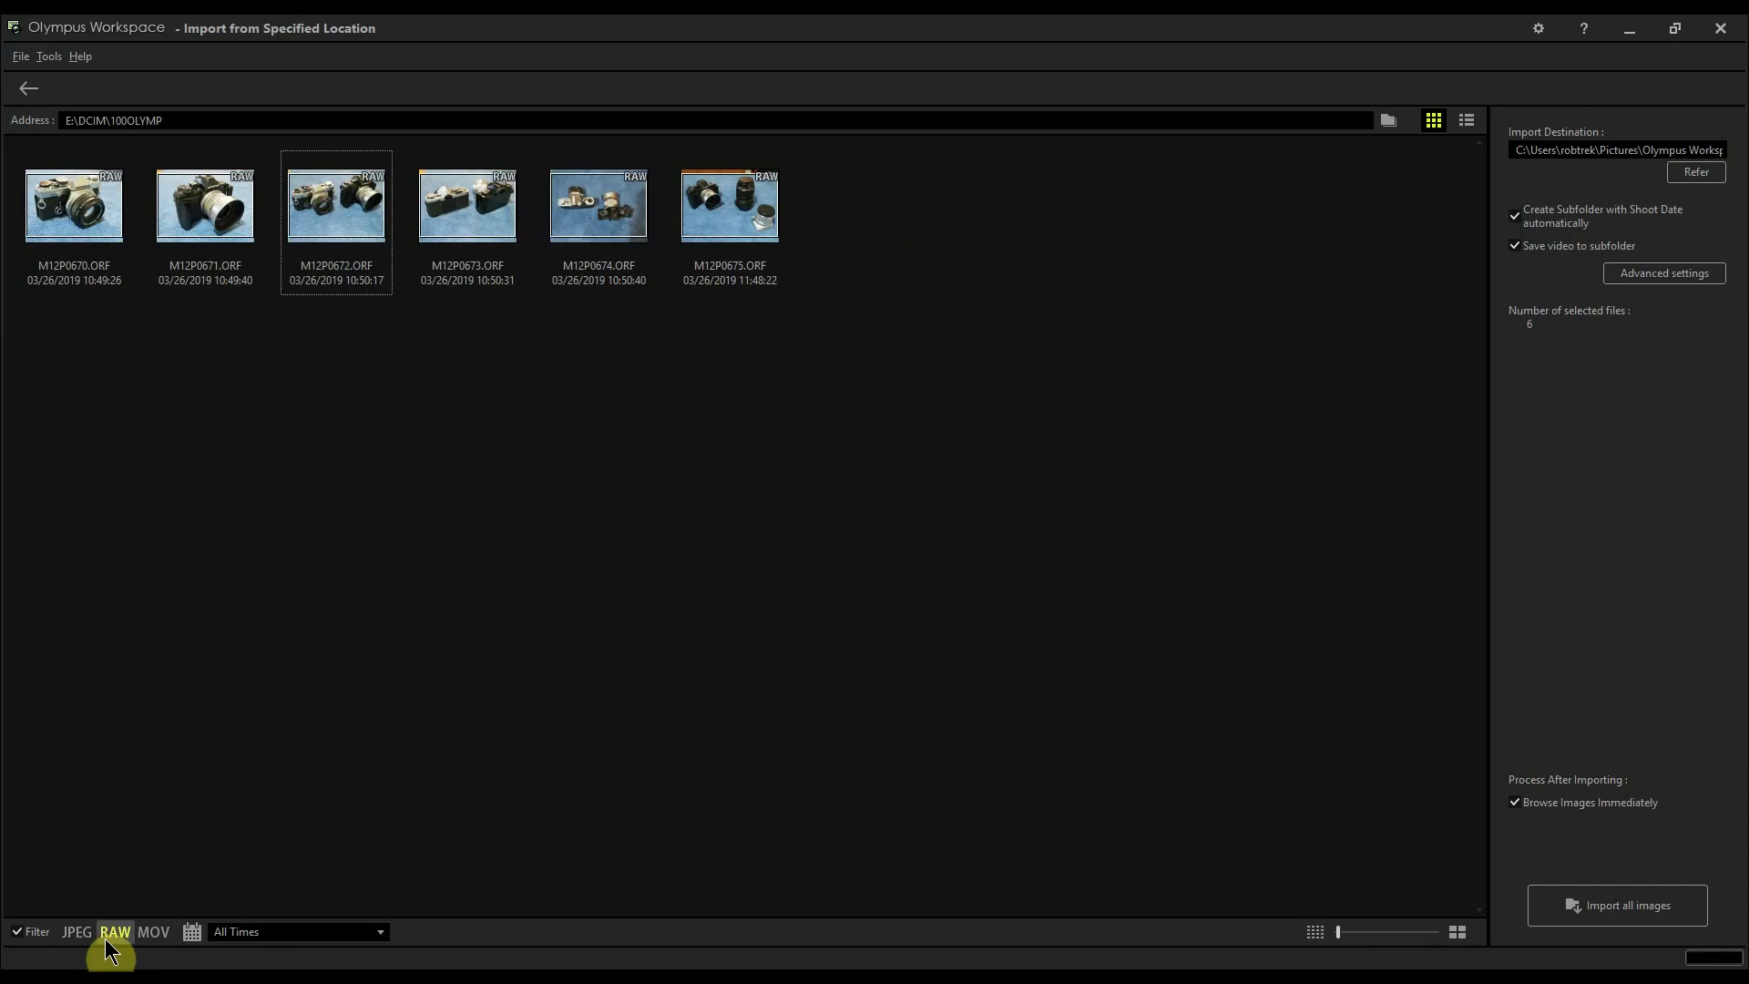
click(110, 944)
click(151, 946)
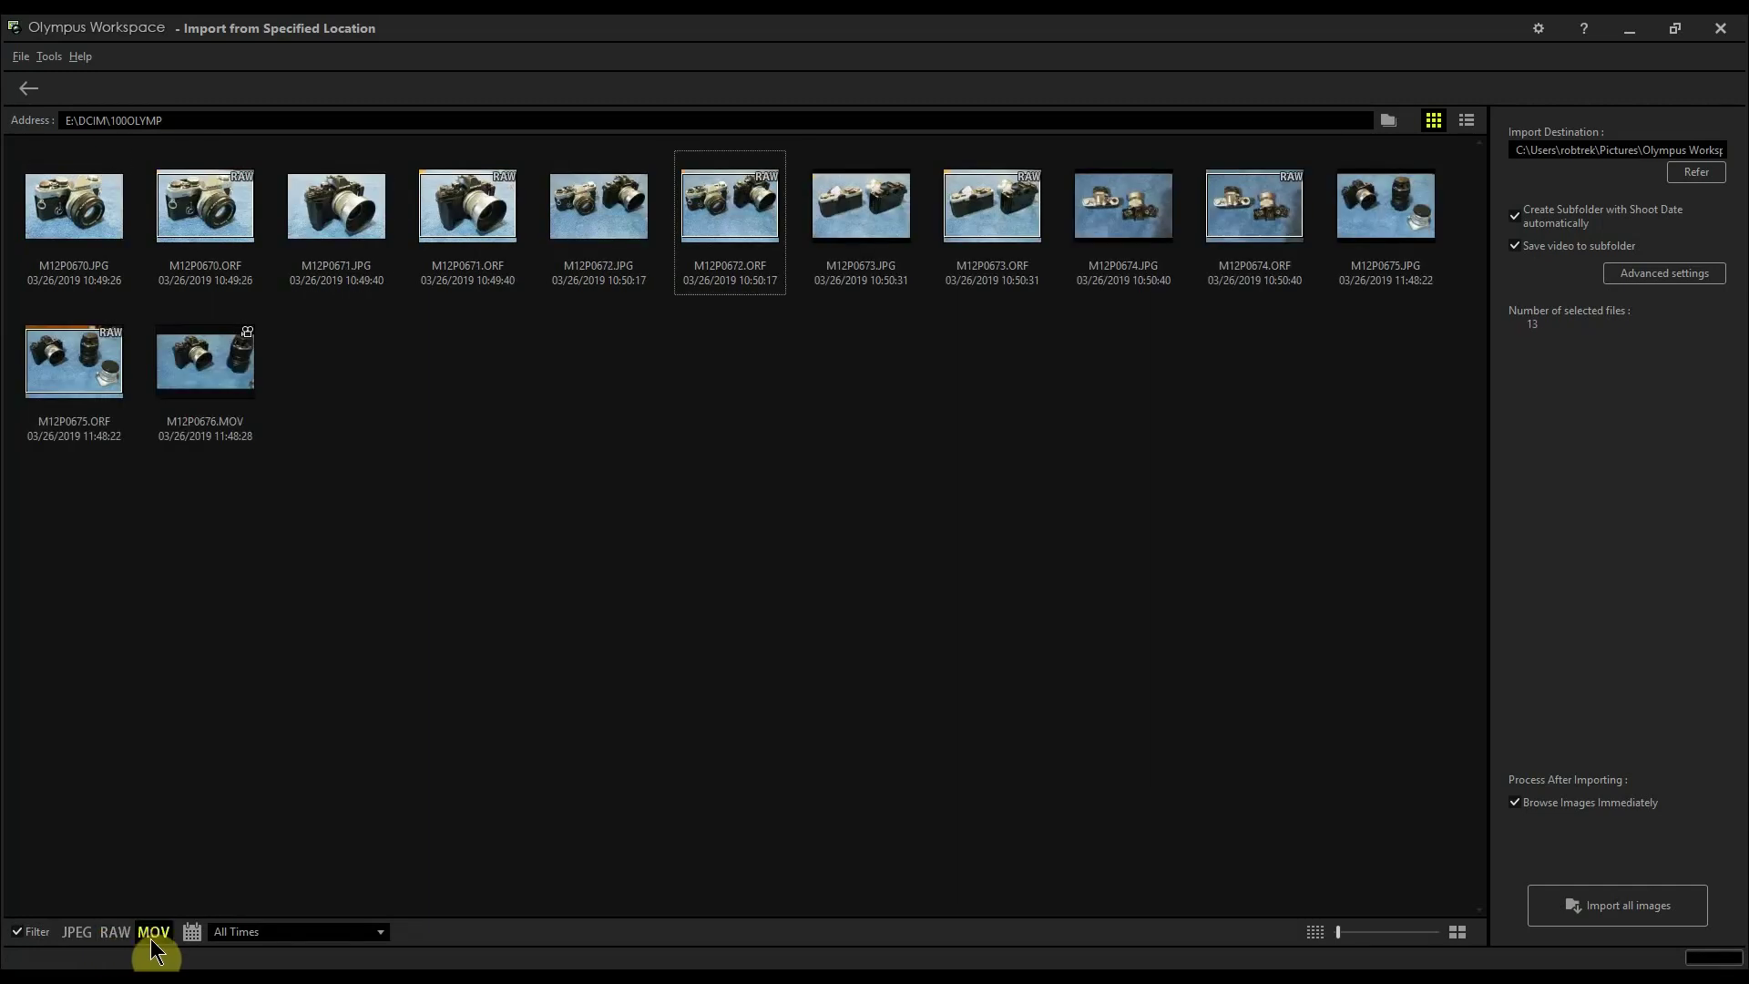
click(121, 944)
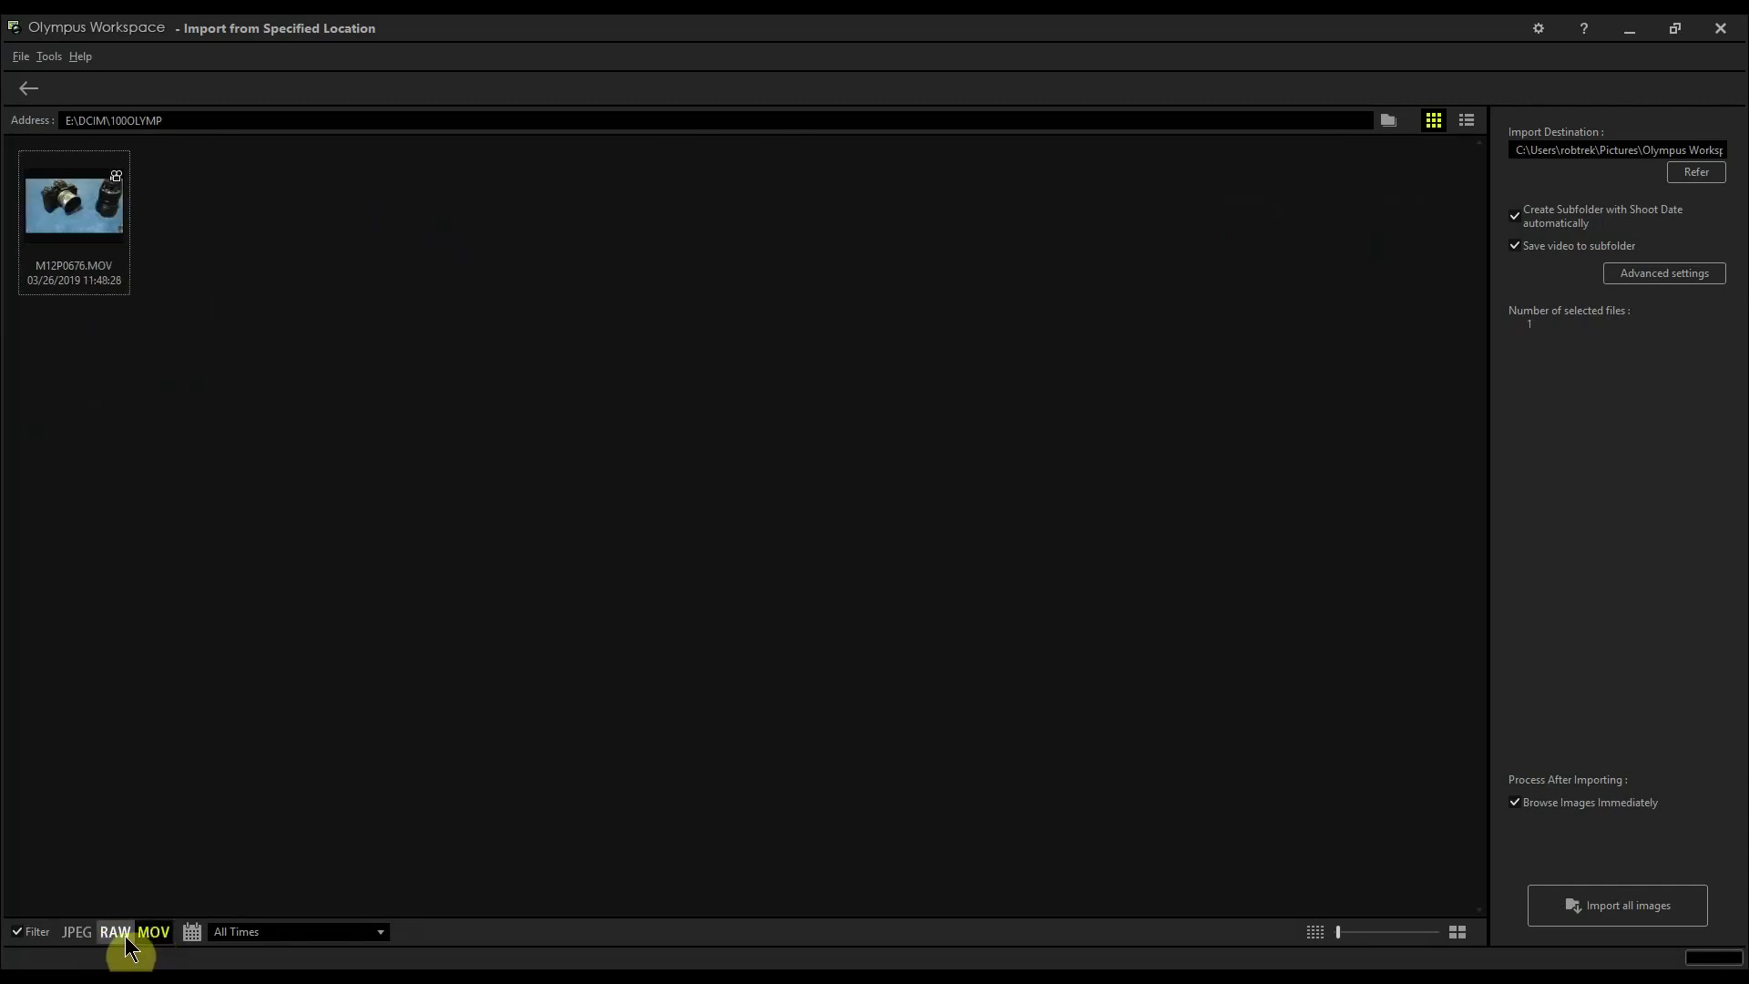
click(123, 946)
click(84, 944)
click(85, 935)
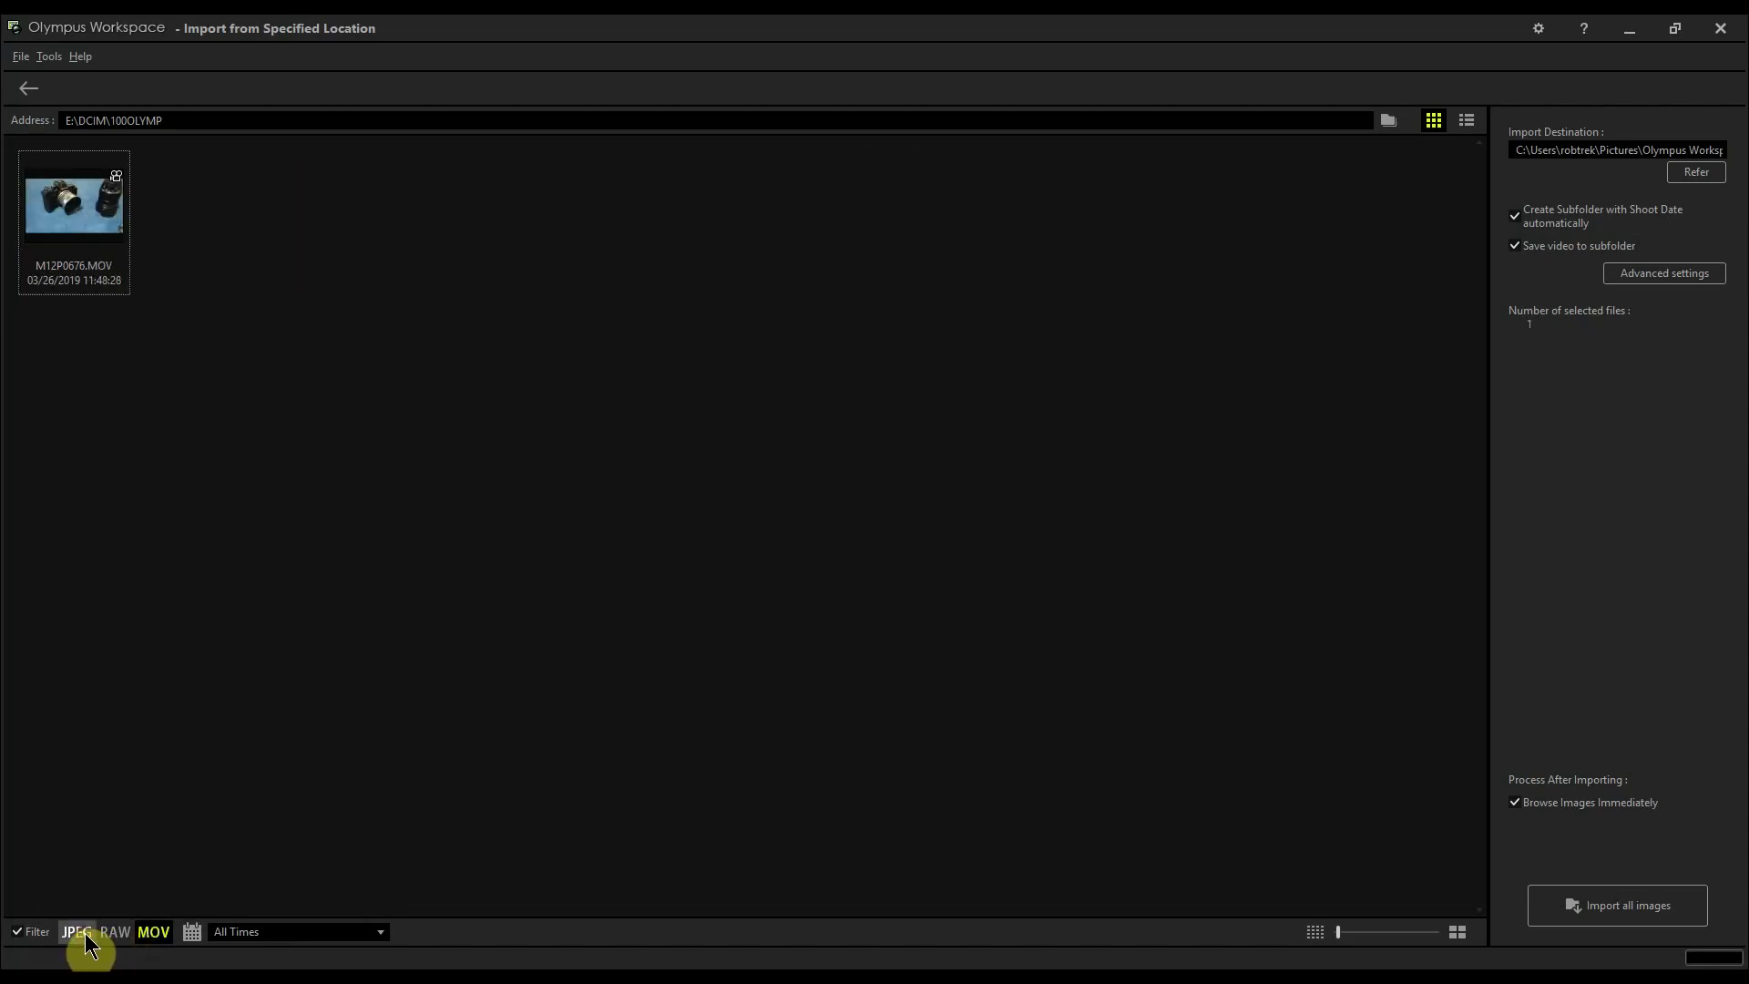
click(153, 933)
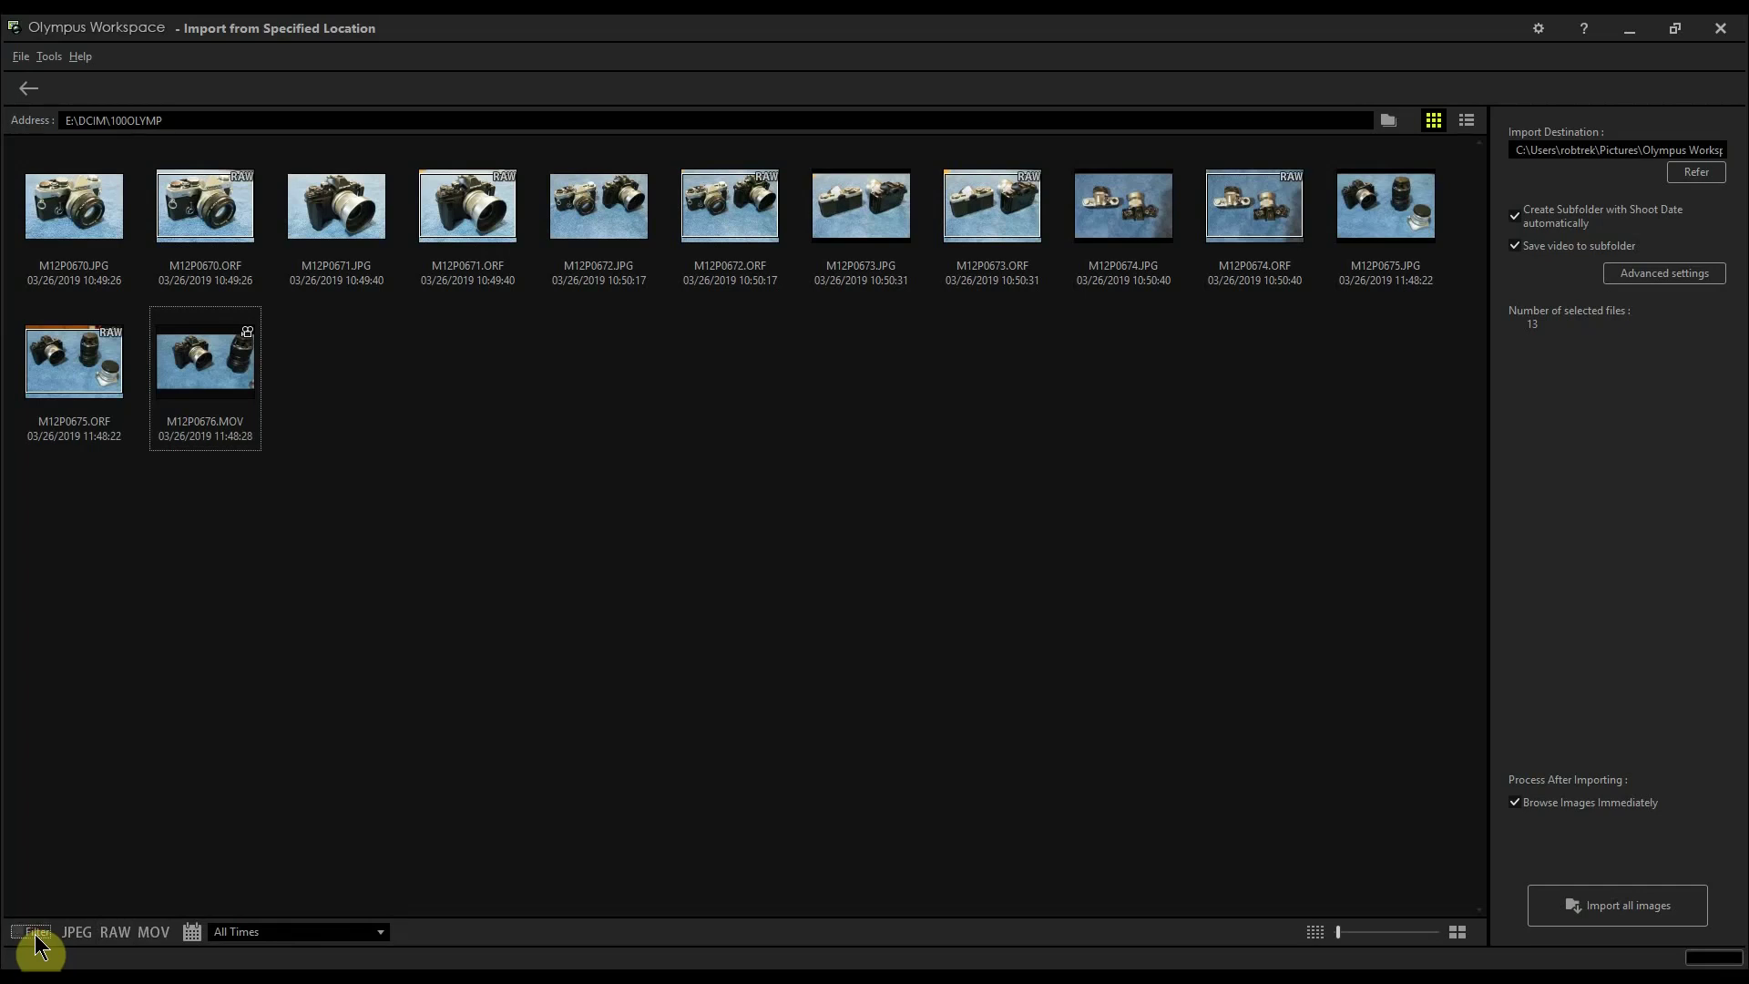
click(35, 933)
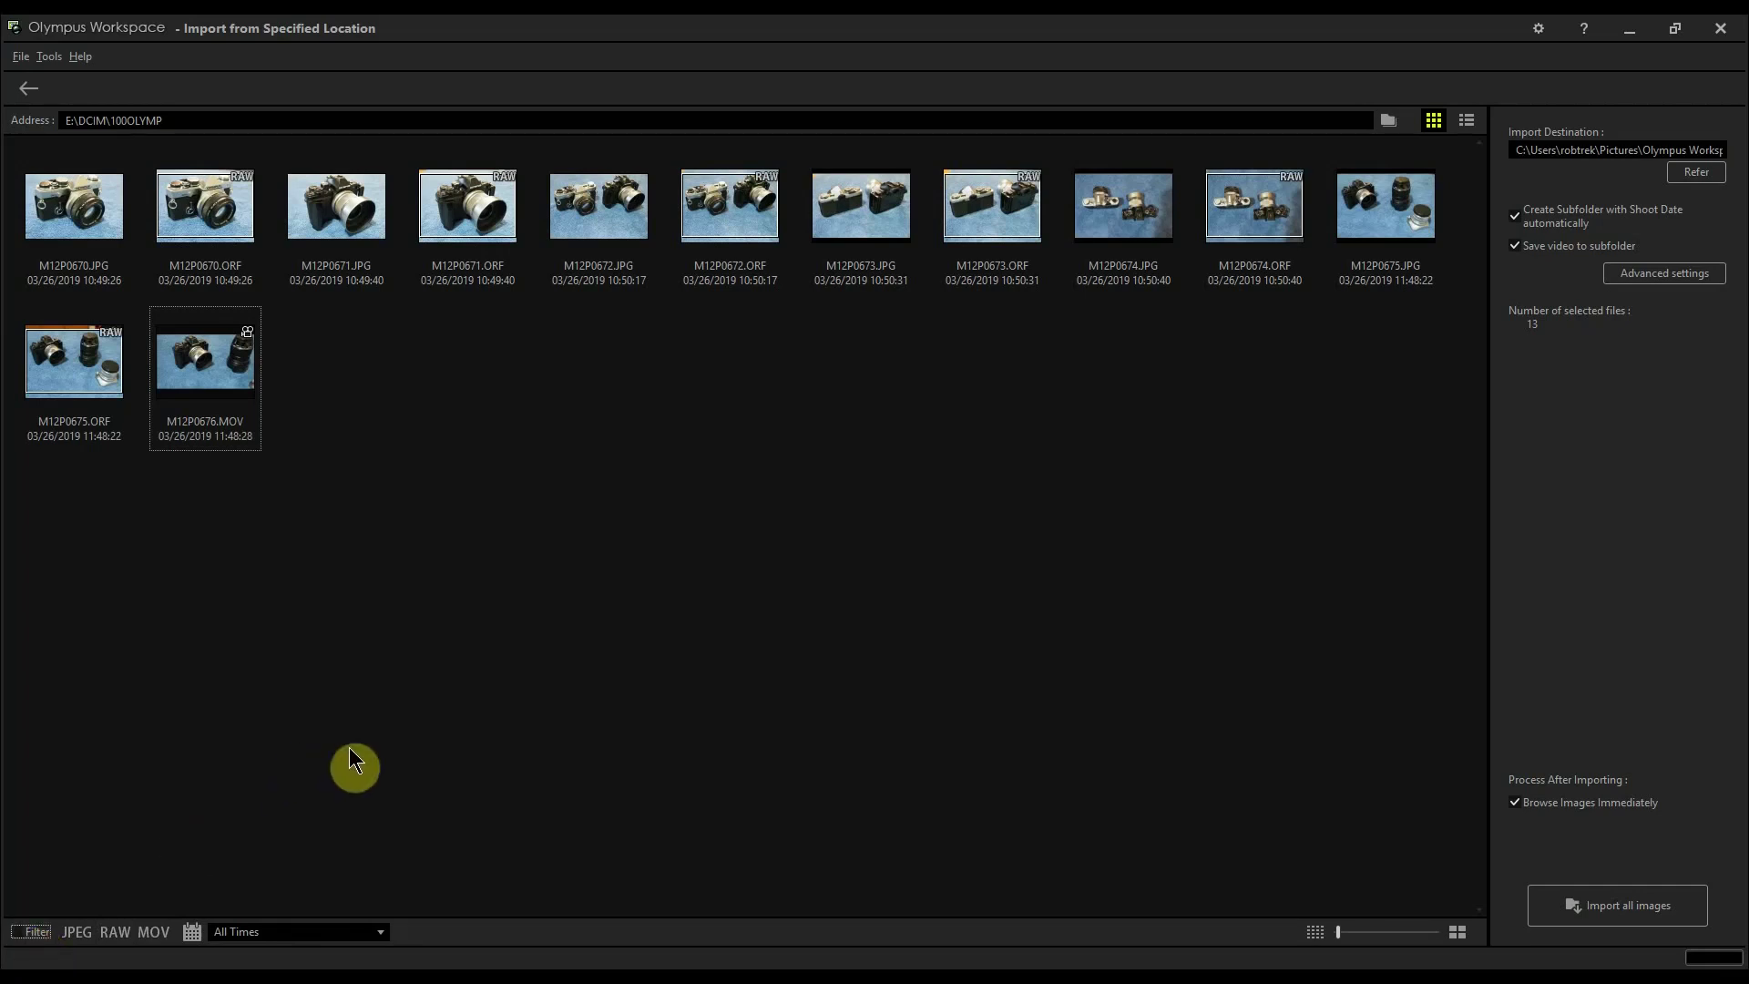
Step: Review the time period filter options and the full path of the import destination
click(386, 926)
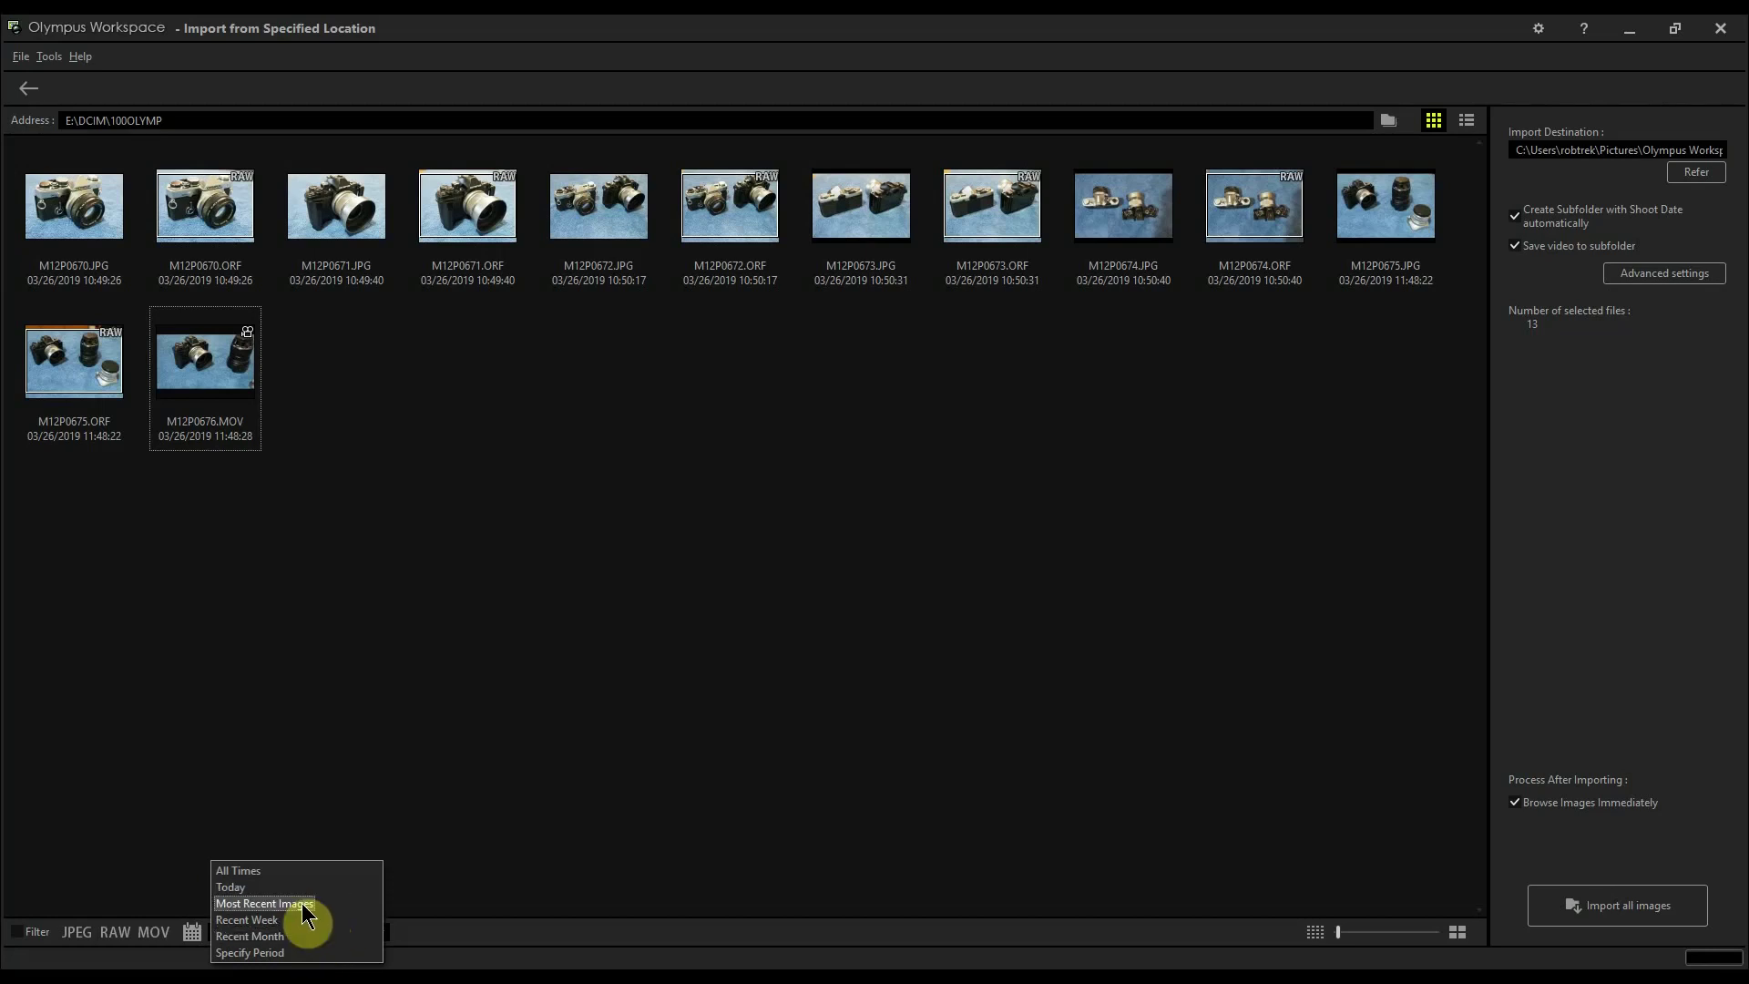
click(326, 817)
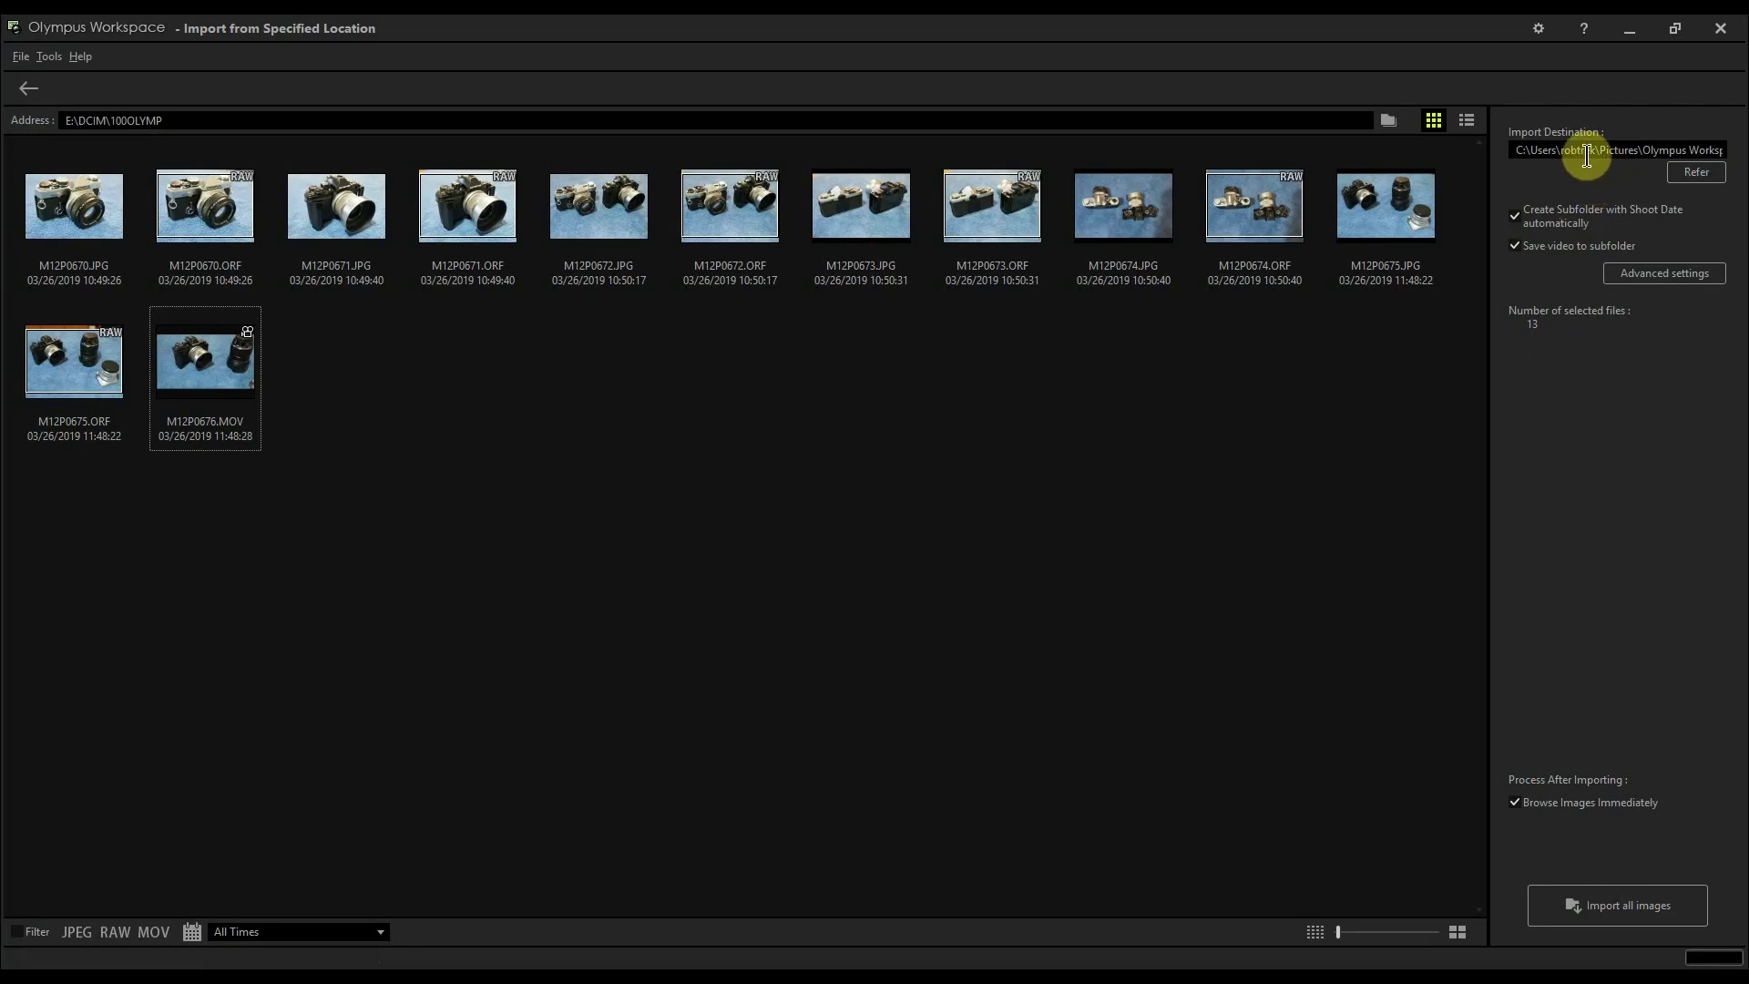
drag(1587, 152, 1740, 155)
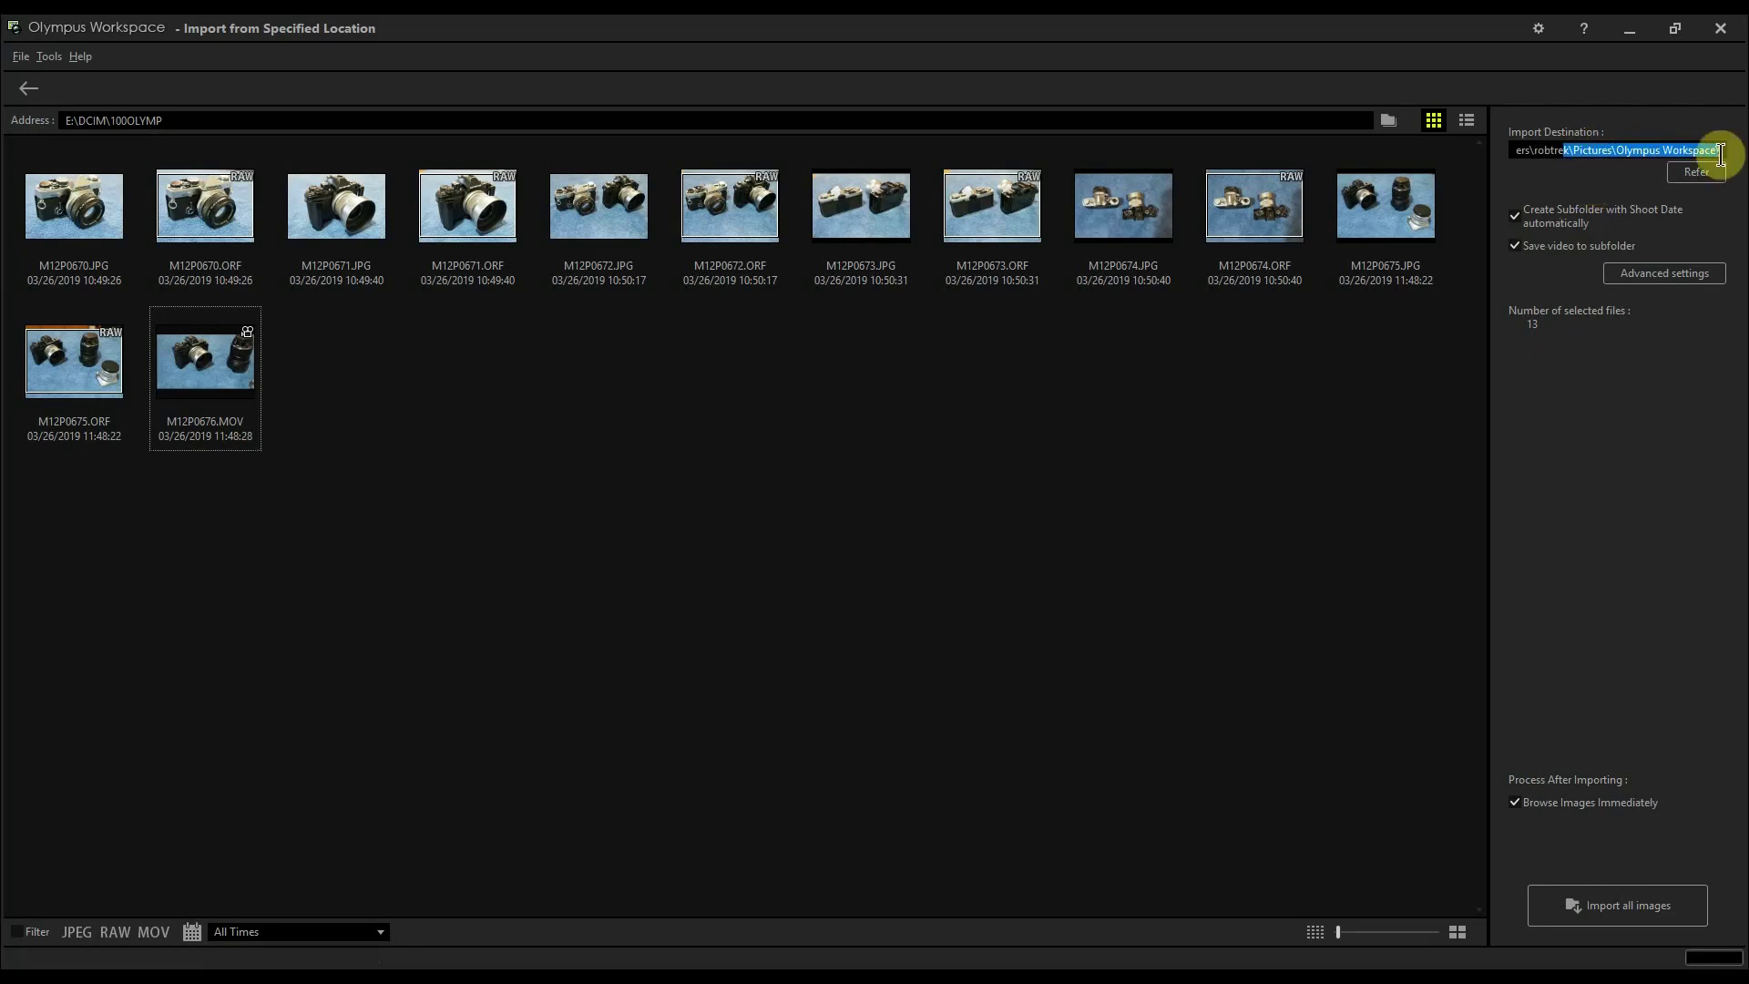
click(1656, 153)
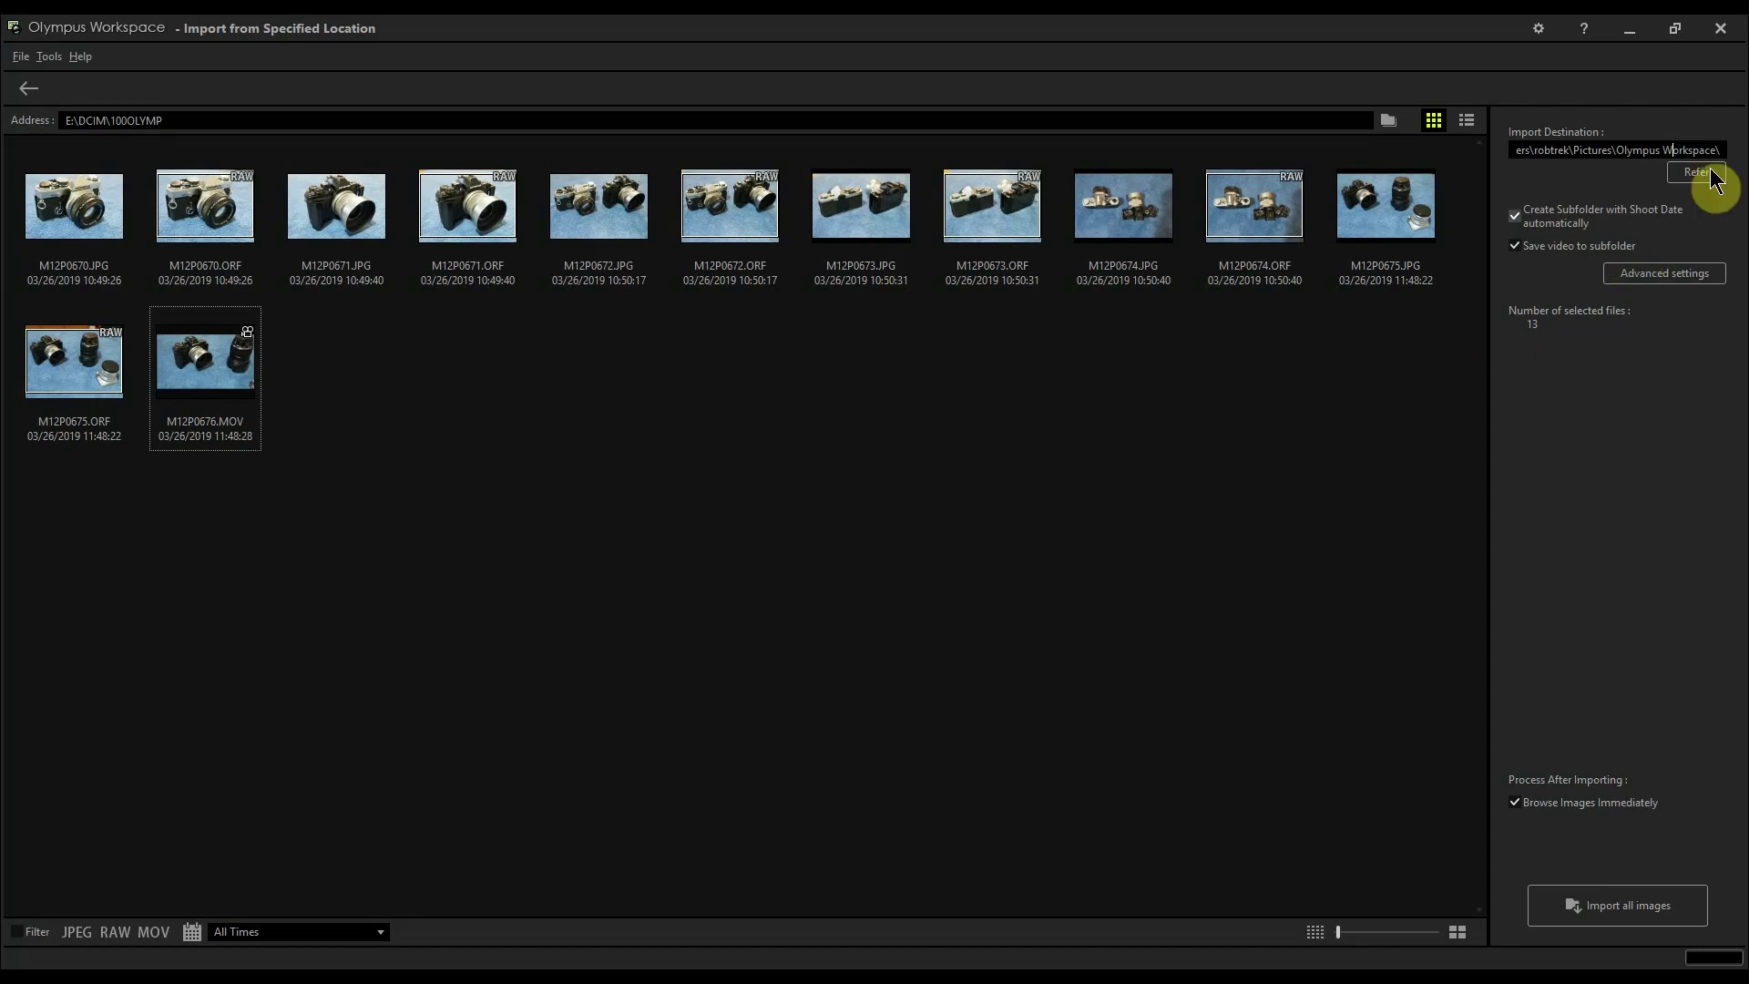
drag(1686, 149, 1718, 150)
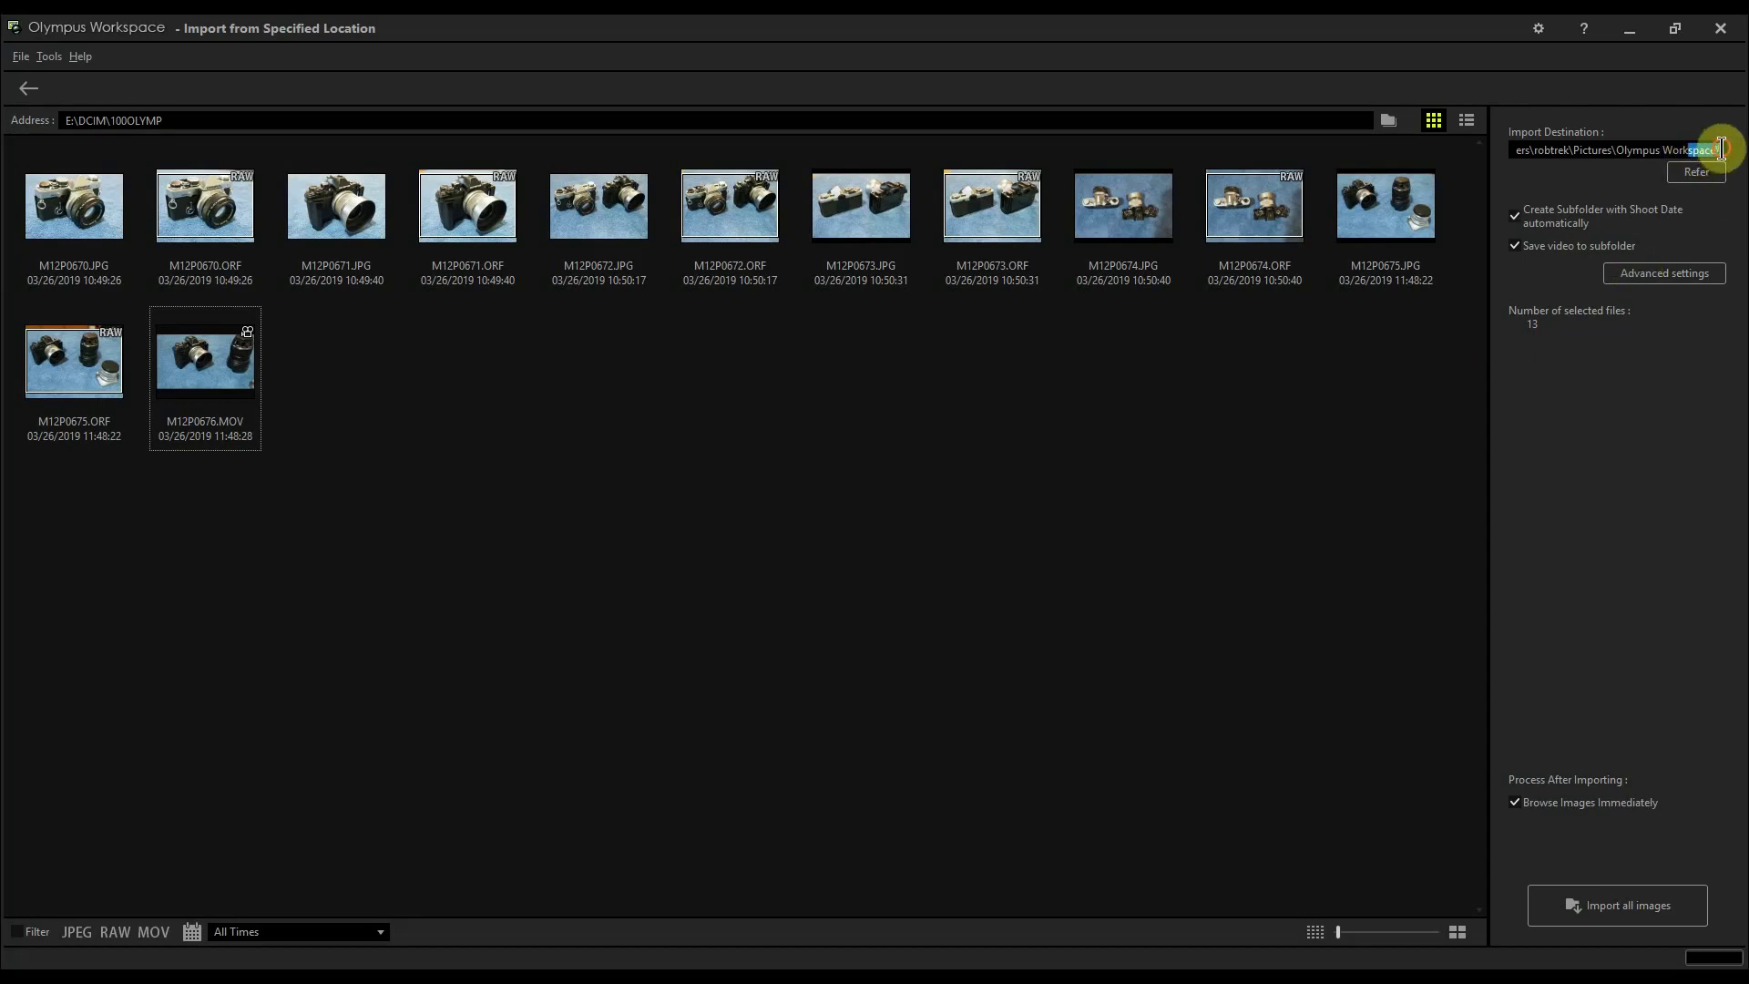
click(1718, 150)
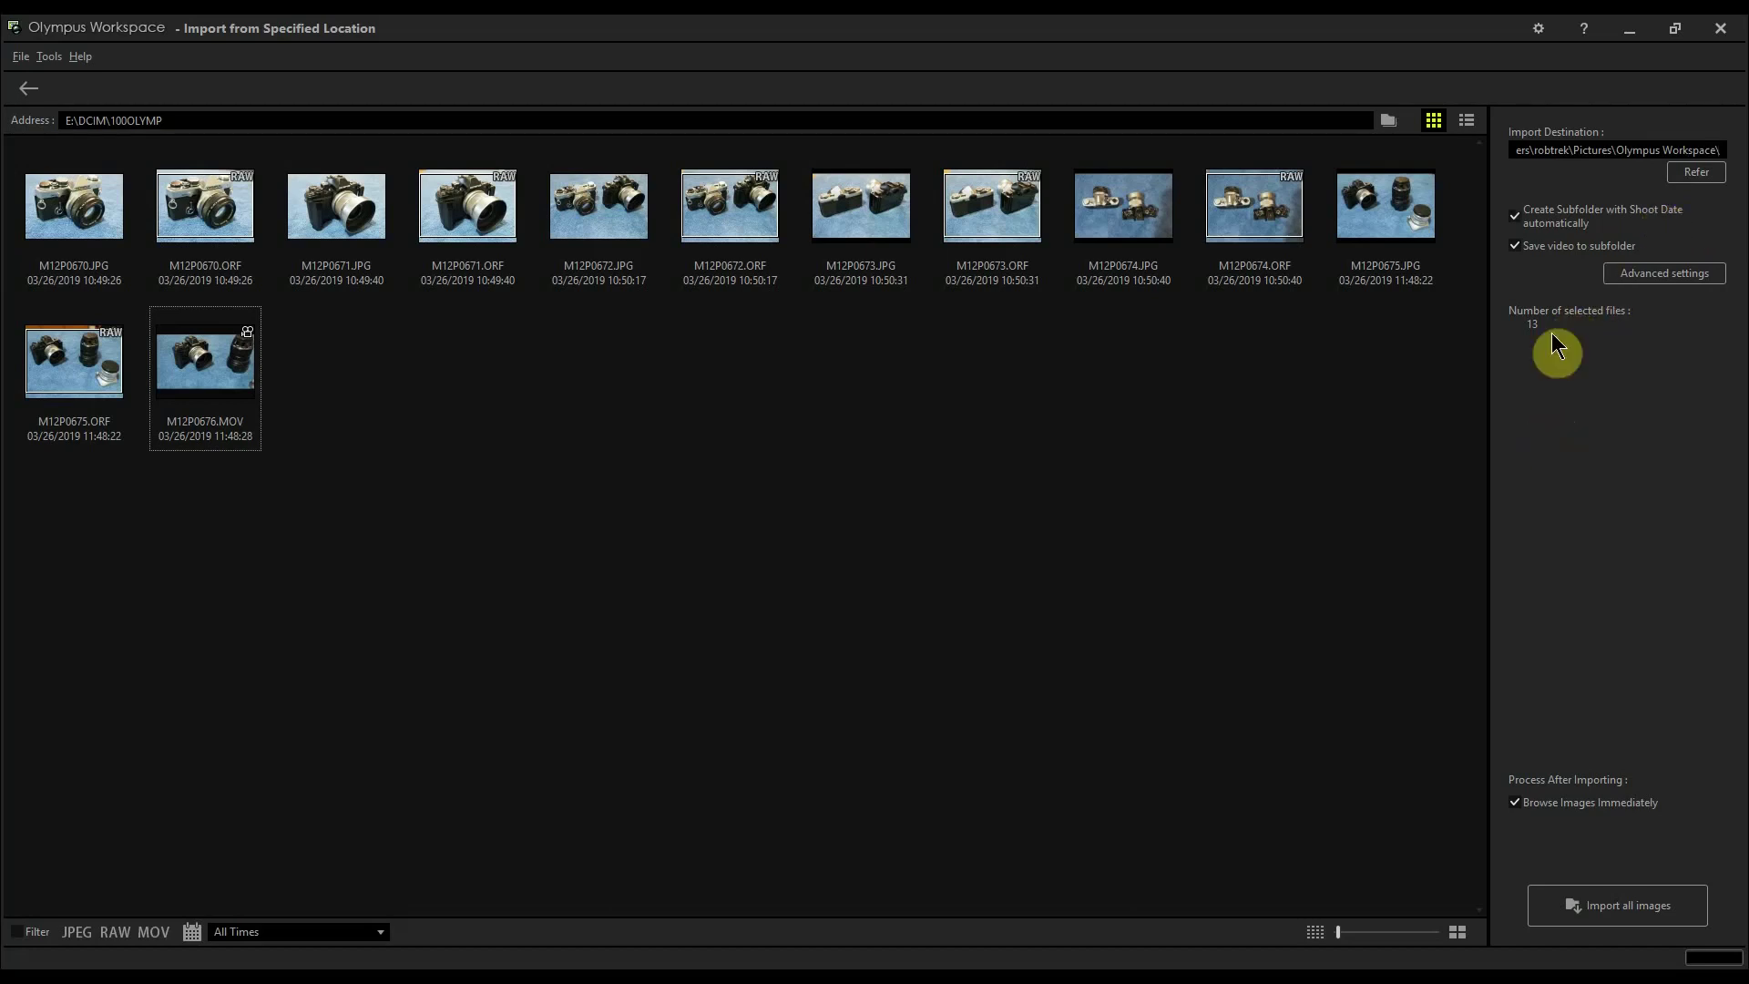
Step: Turn off saving video to a subfolder, and choose Change Name for the imported files in the advanced import settings
click(1551, 259)
click(1641, 279)
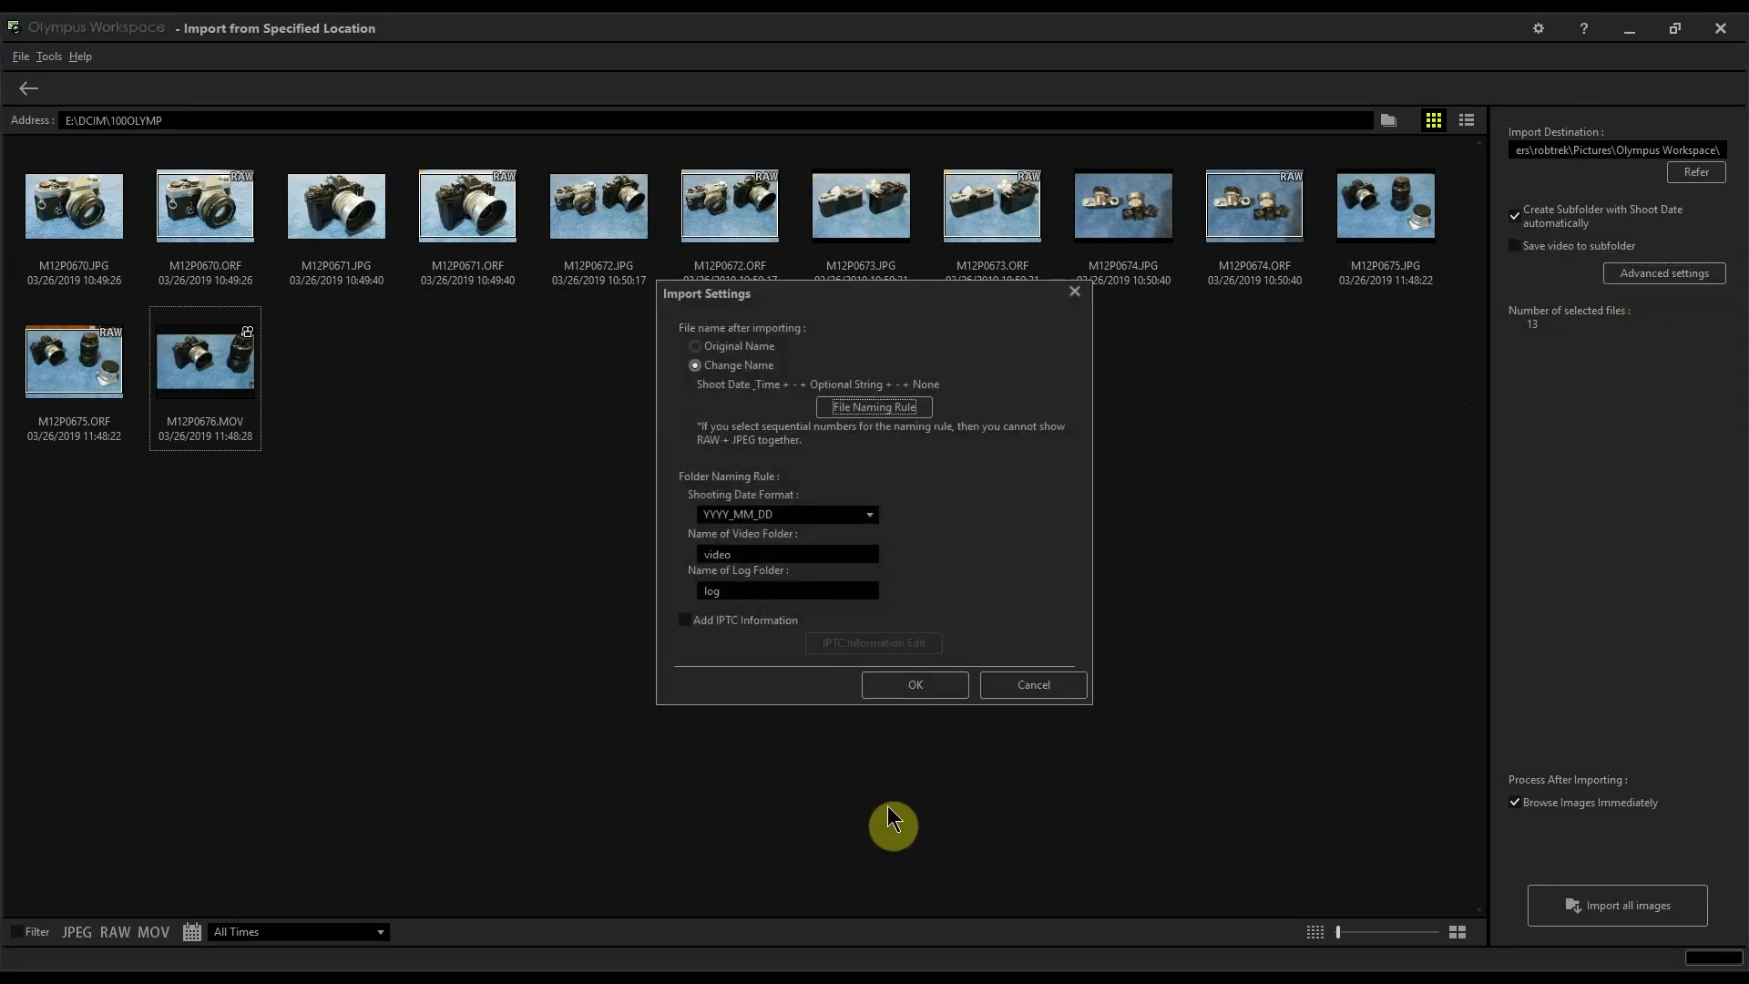
click(736, 346)
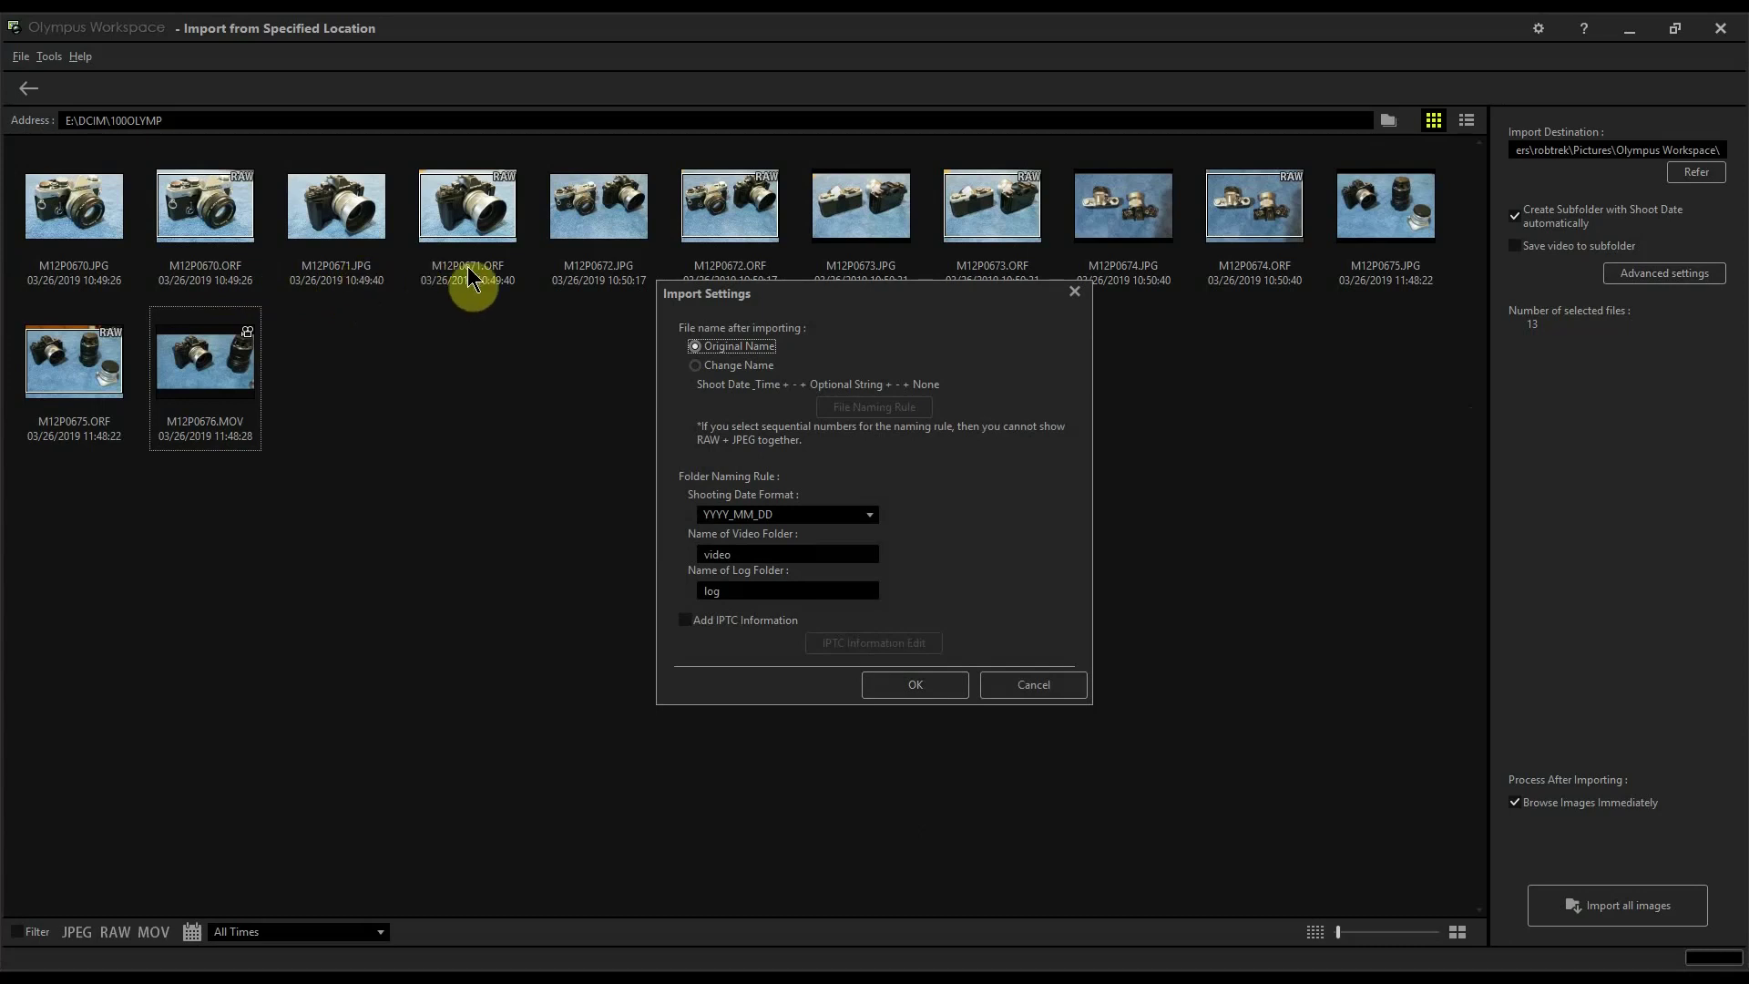
click(753, 370)
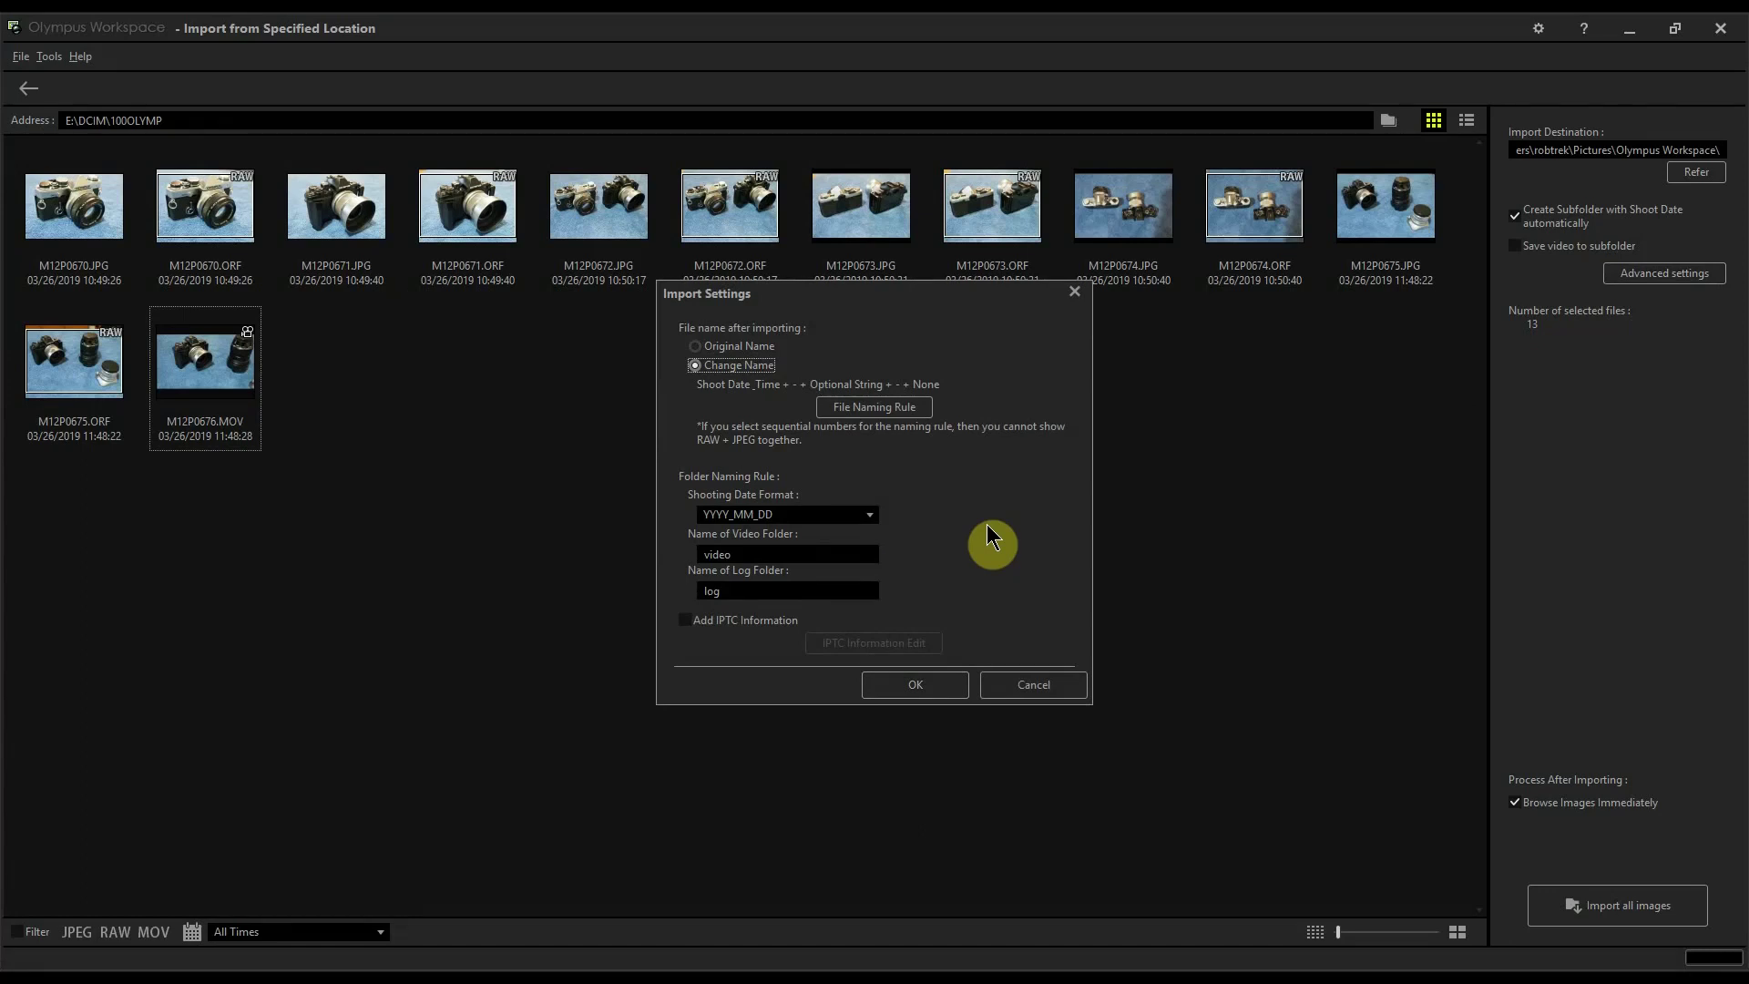
Step: In the file naming rule, set the Shoot Date & Time prefix to the YYYYMMDD_HHMMSS format
click(919, 409)
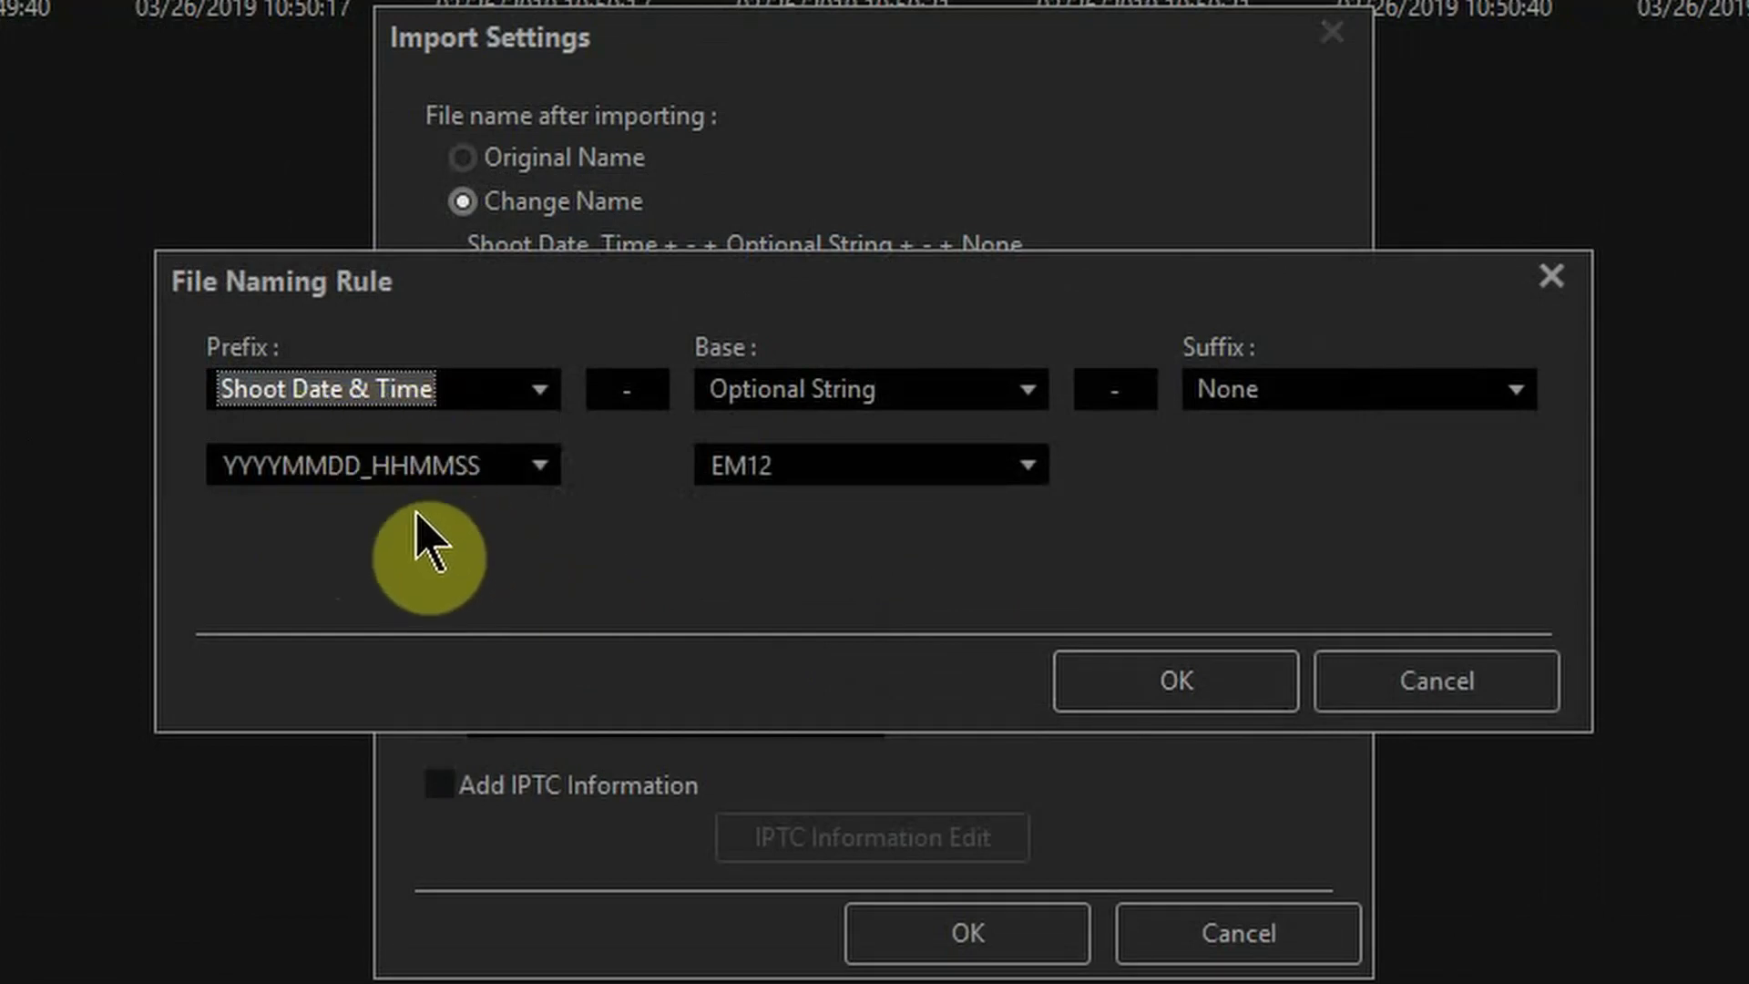
click(540, 467)
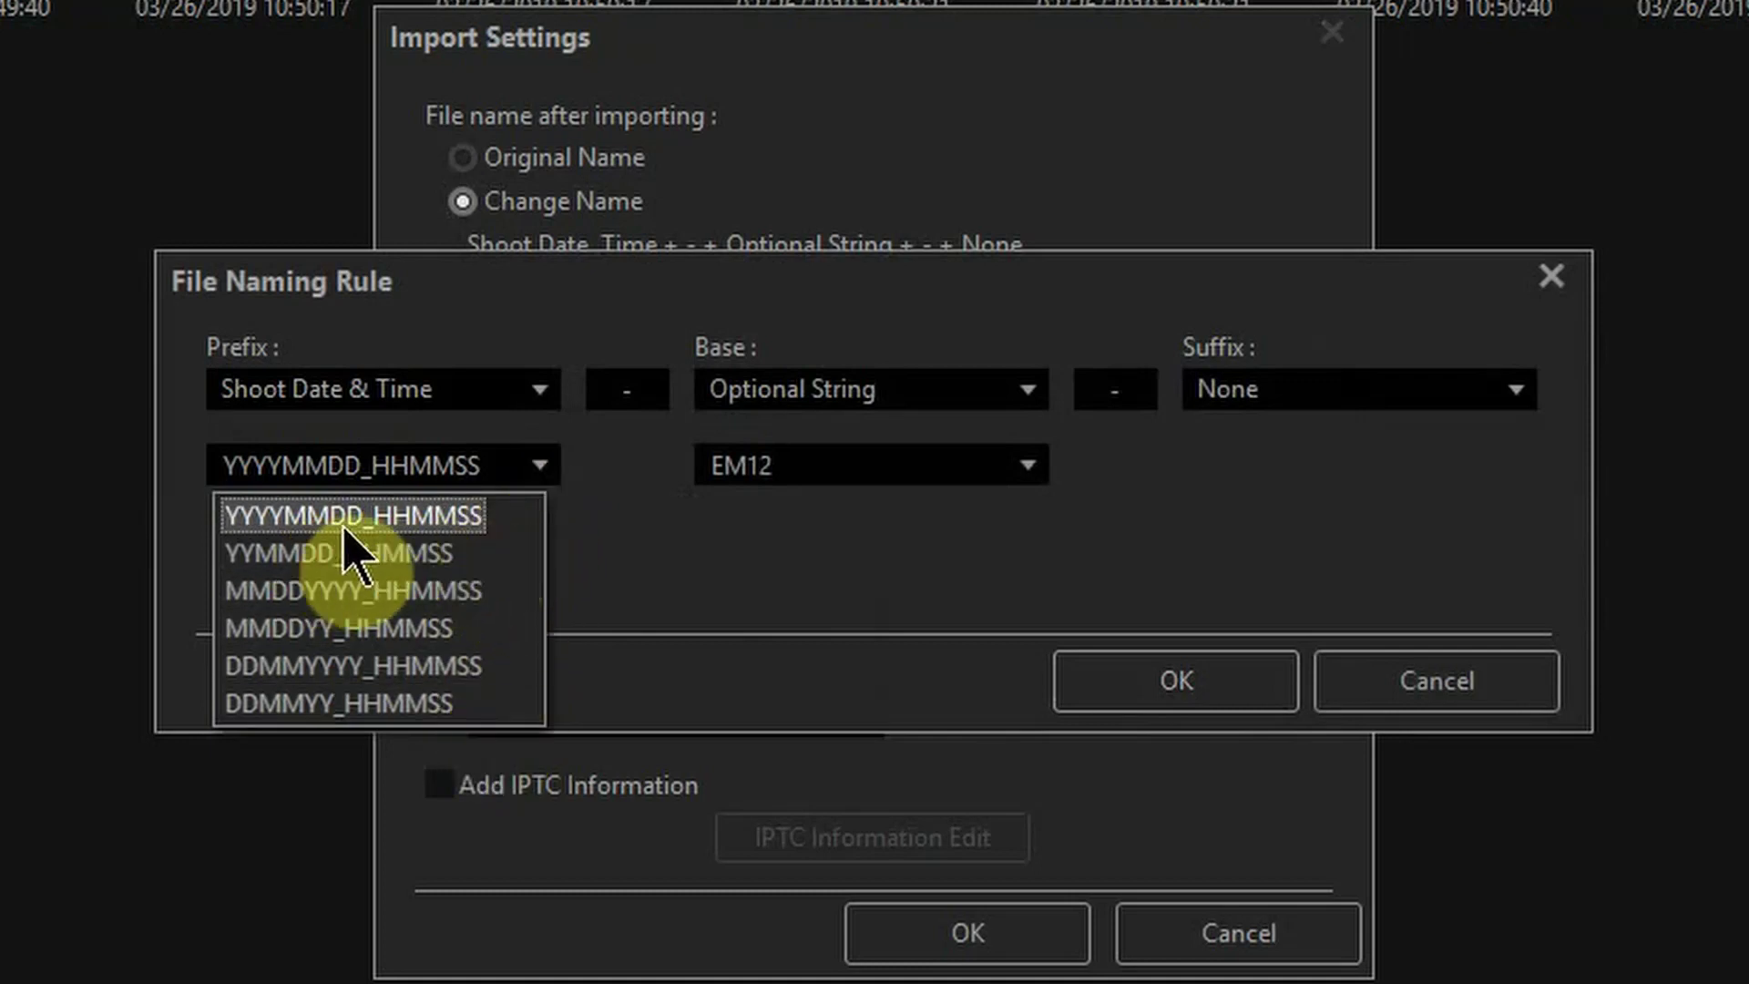
click(472, 515)
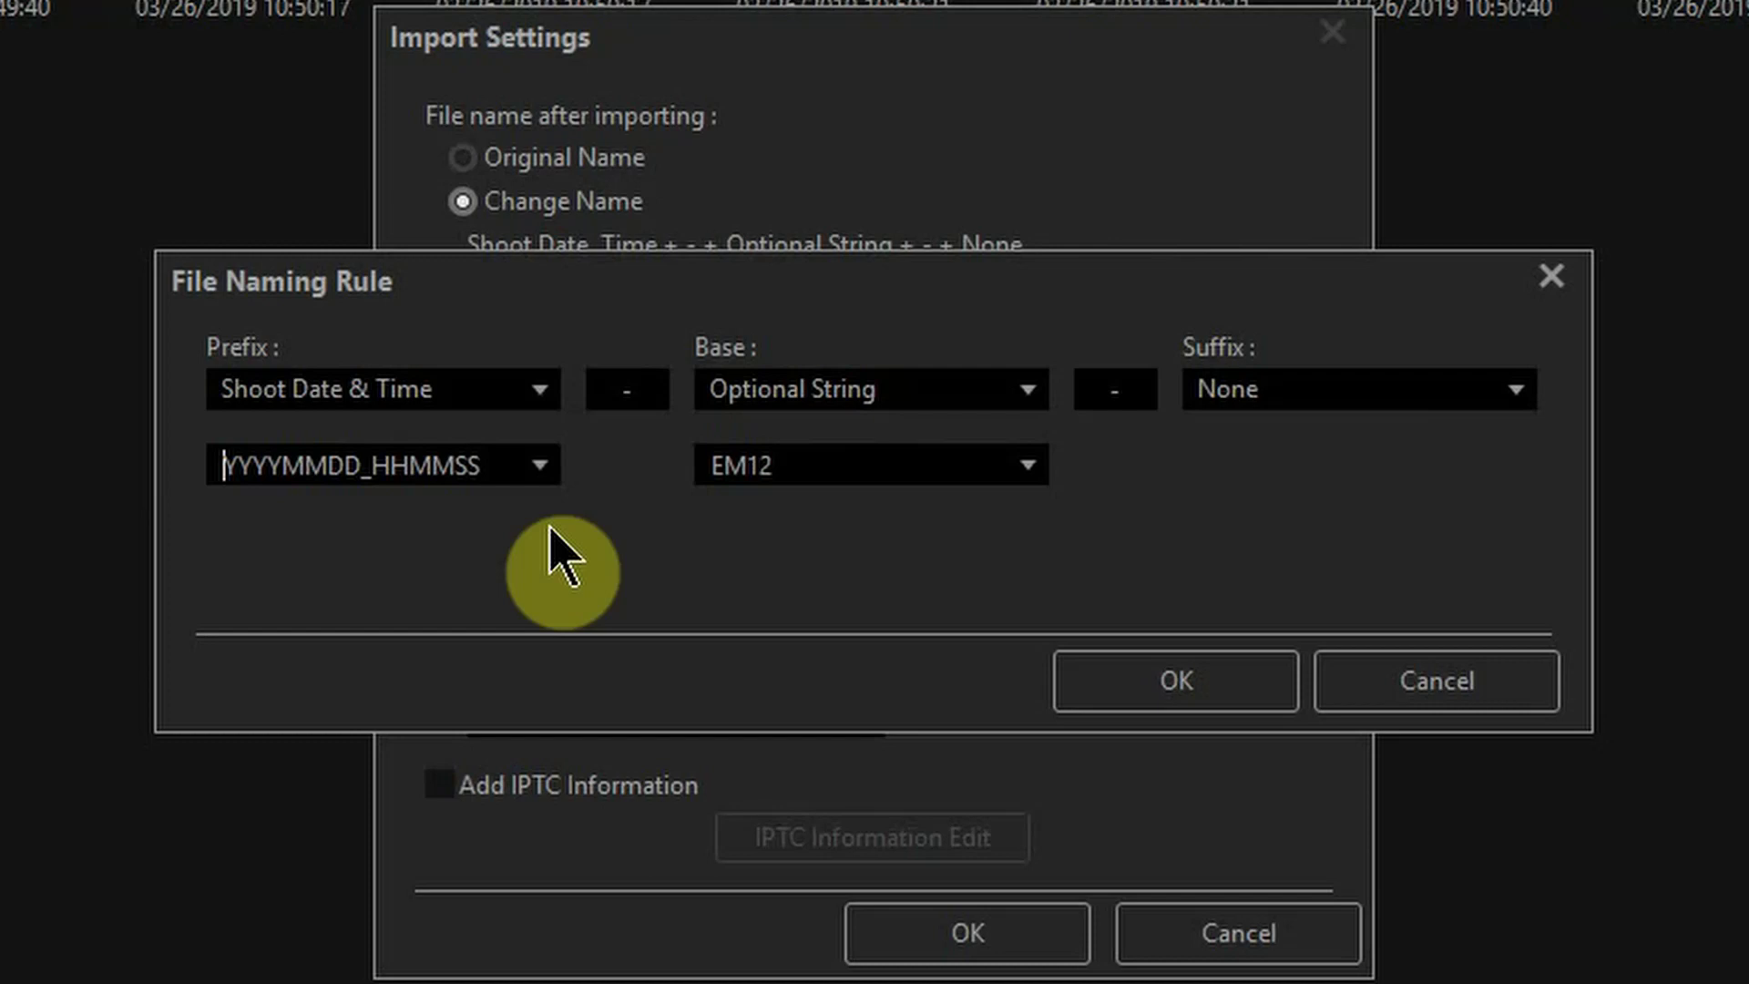
Step: Try an asterisk as the separator between prefix and base, and restore the hyphen
click(642, 399)
double_click(642, 398)
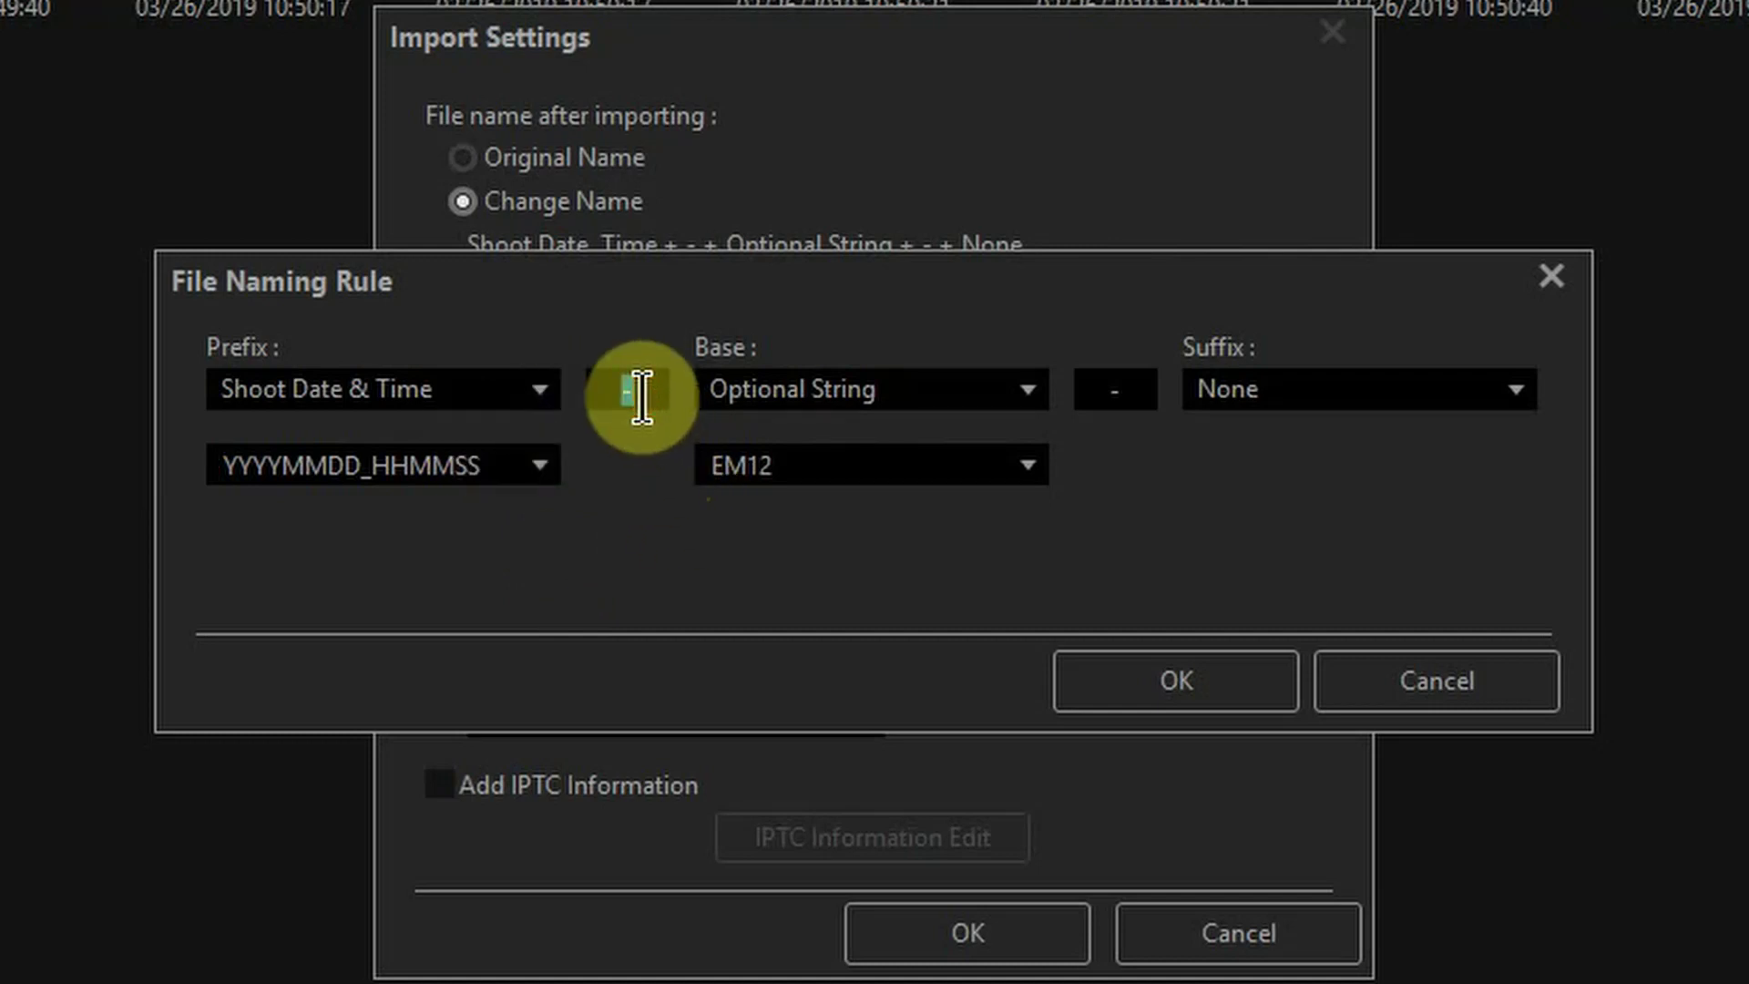
text(*)
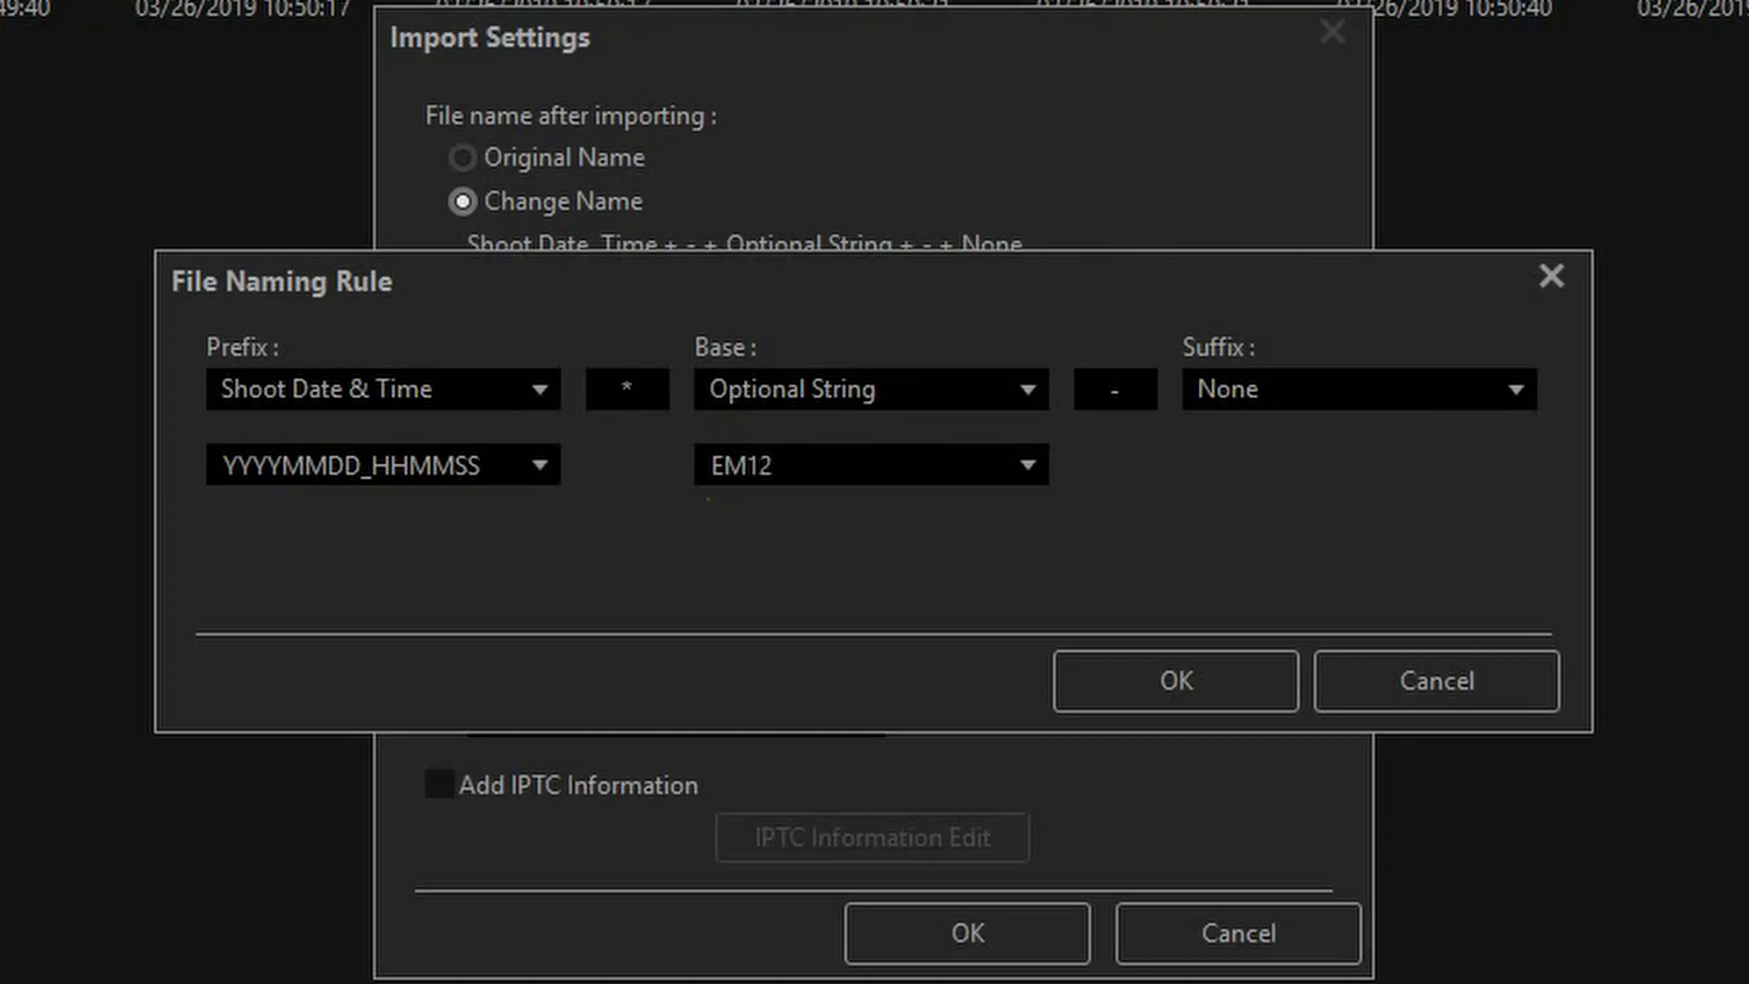
double_click(608, 399)
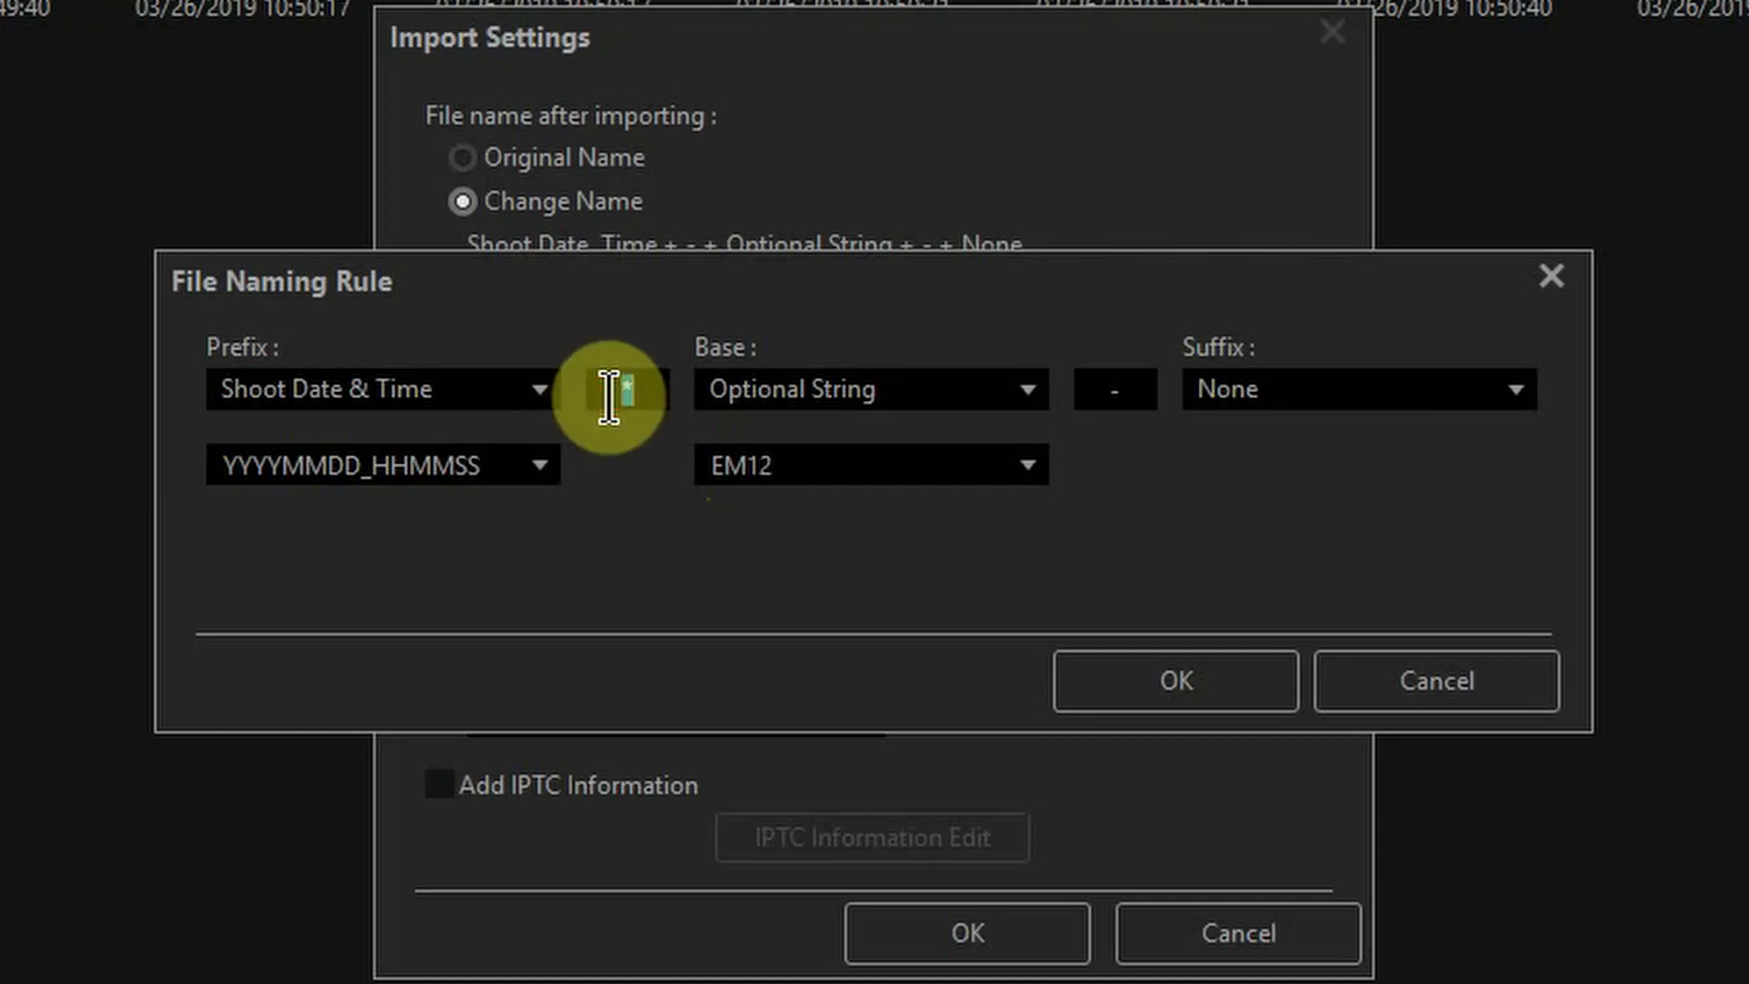
text(-)
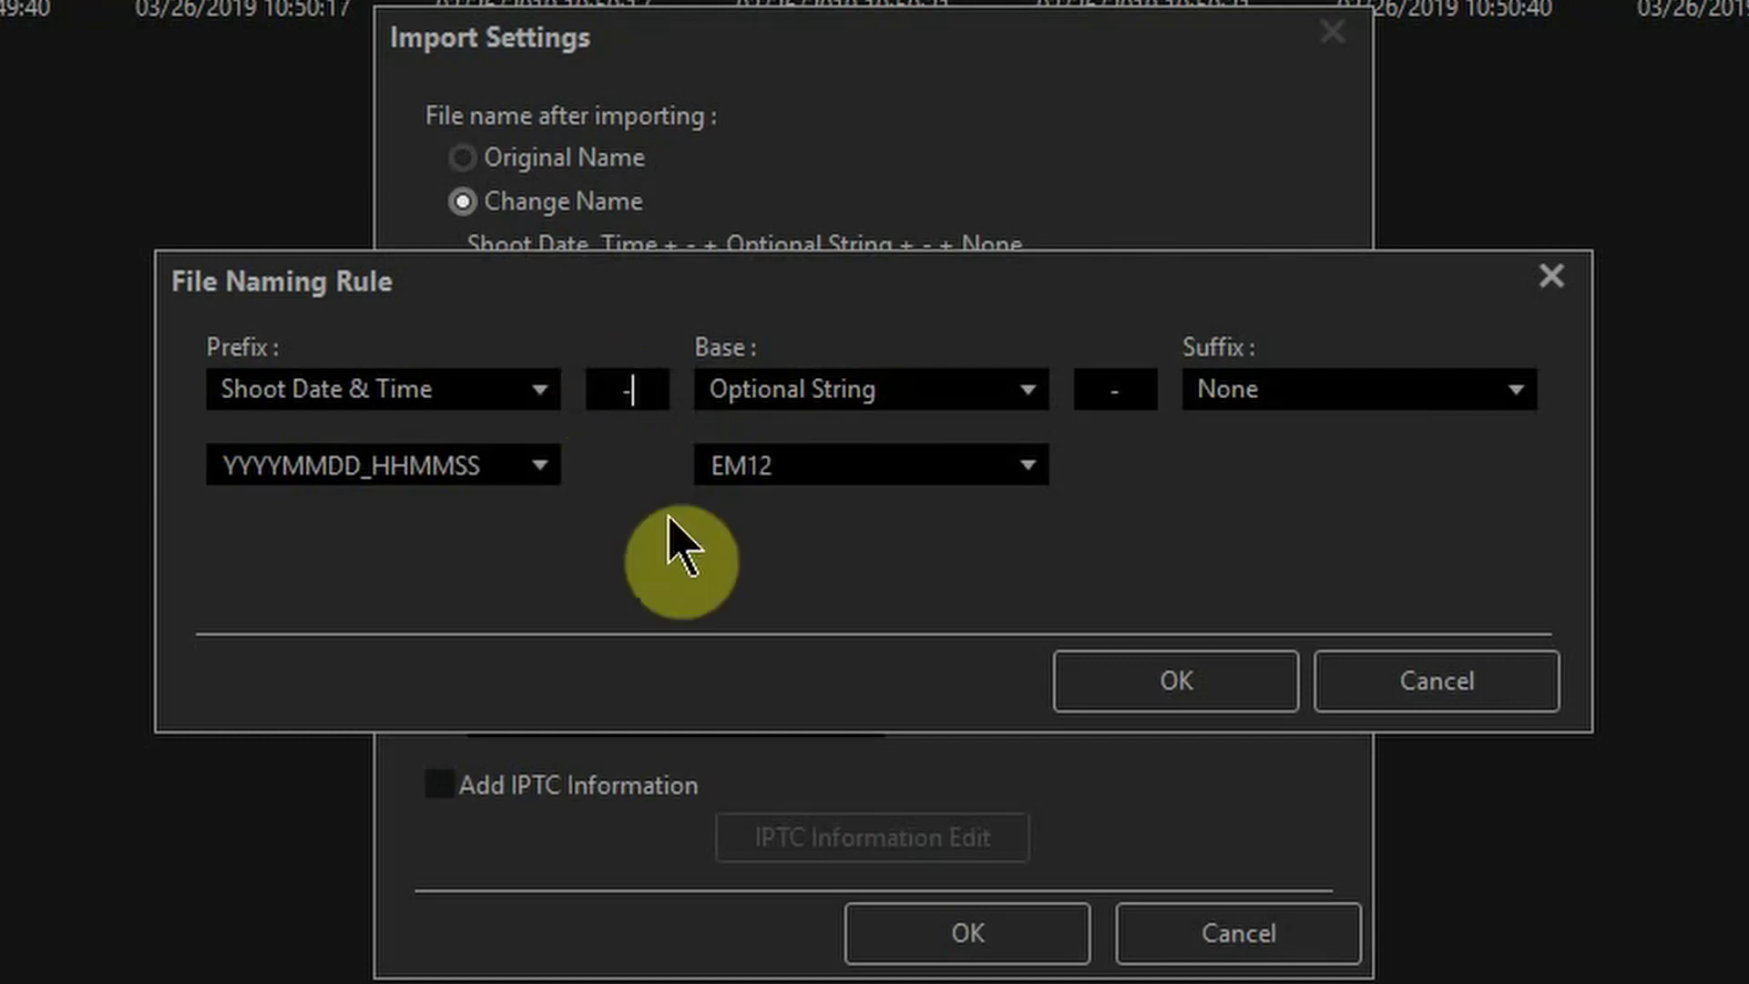
Step: Set the base of the file name to Optional String with the text EM12
click(922, 396)
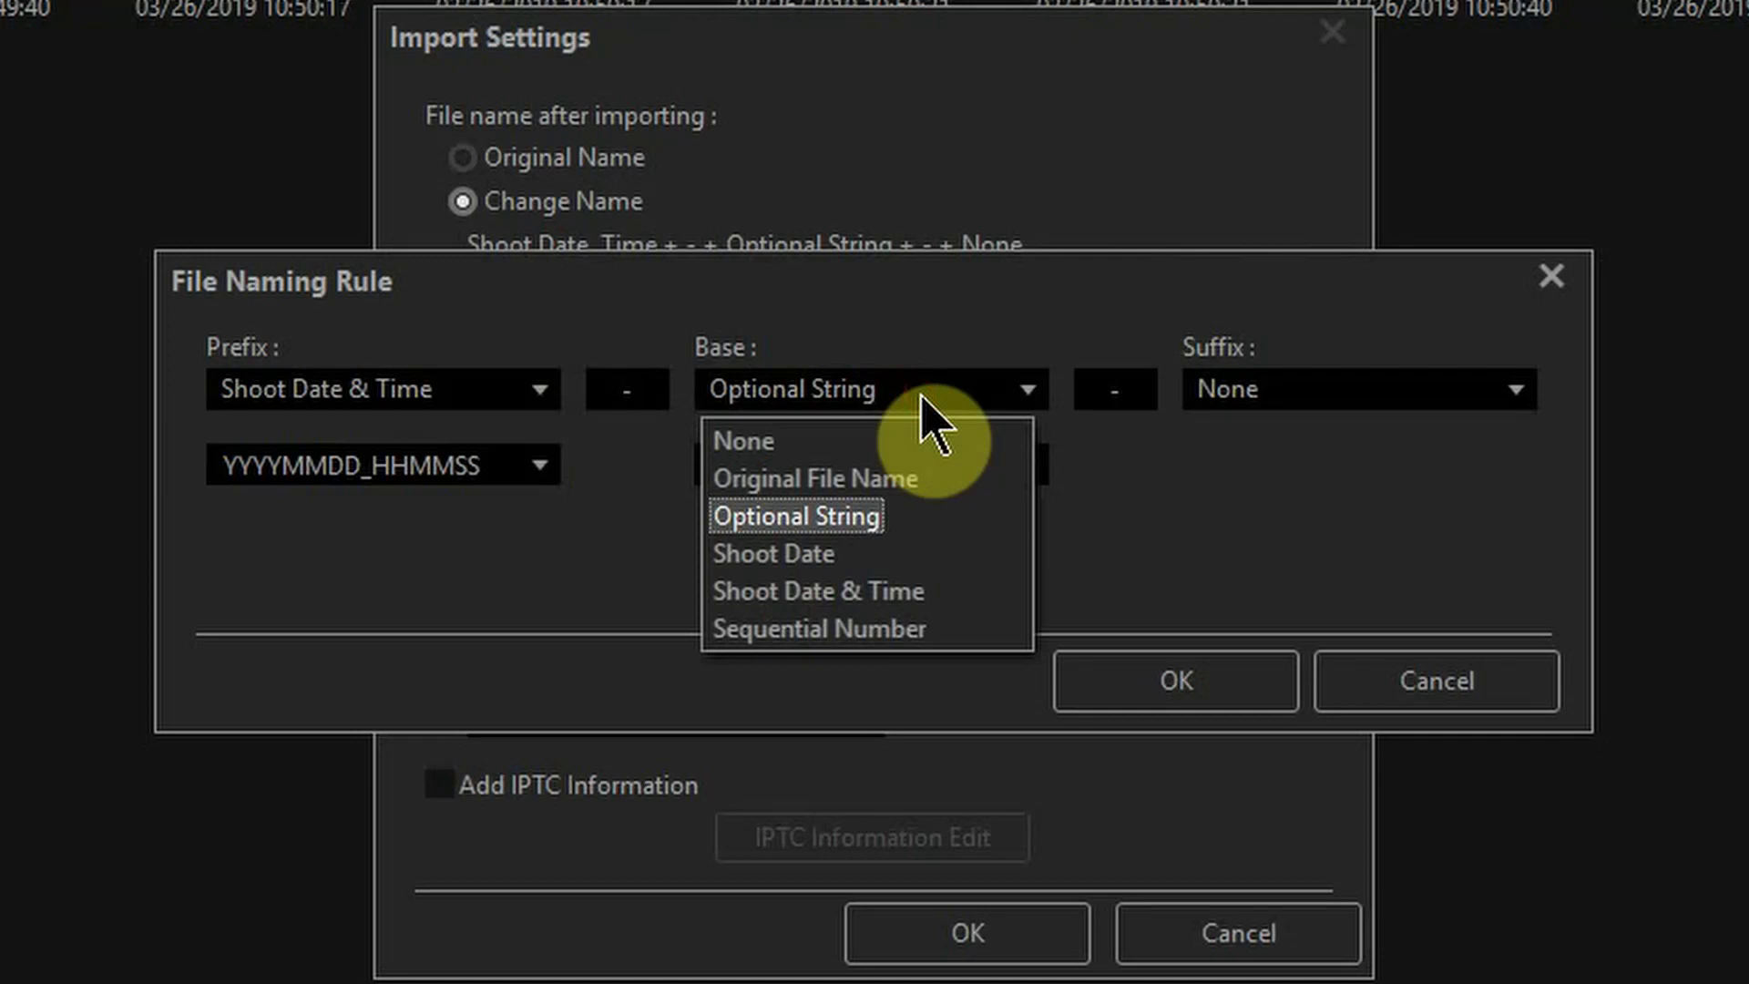
click(840, 524)
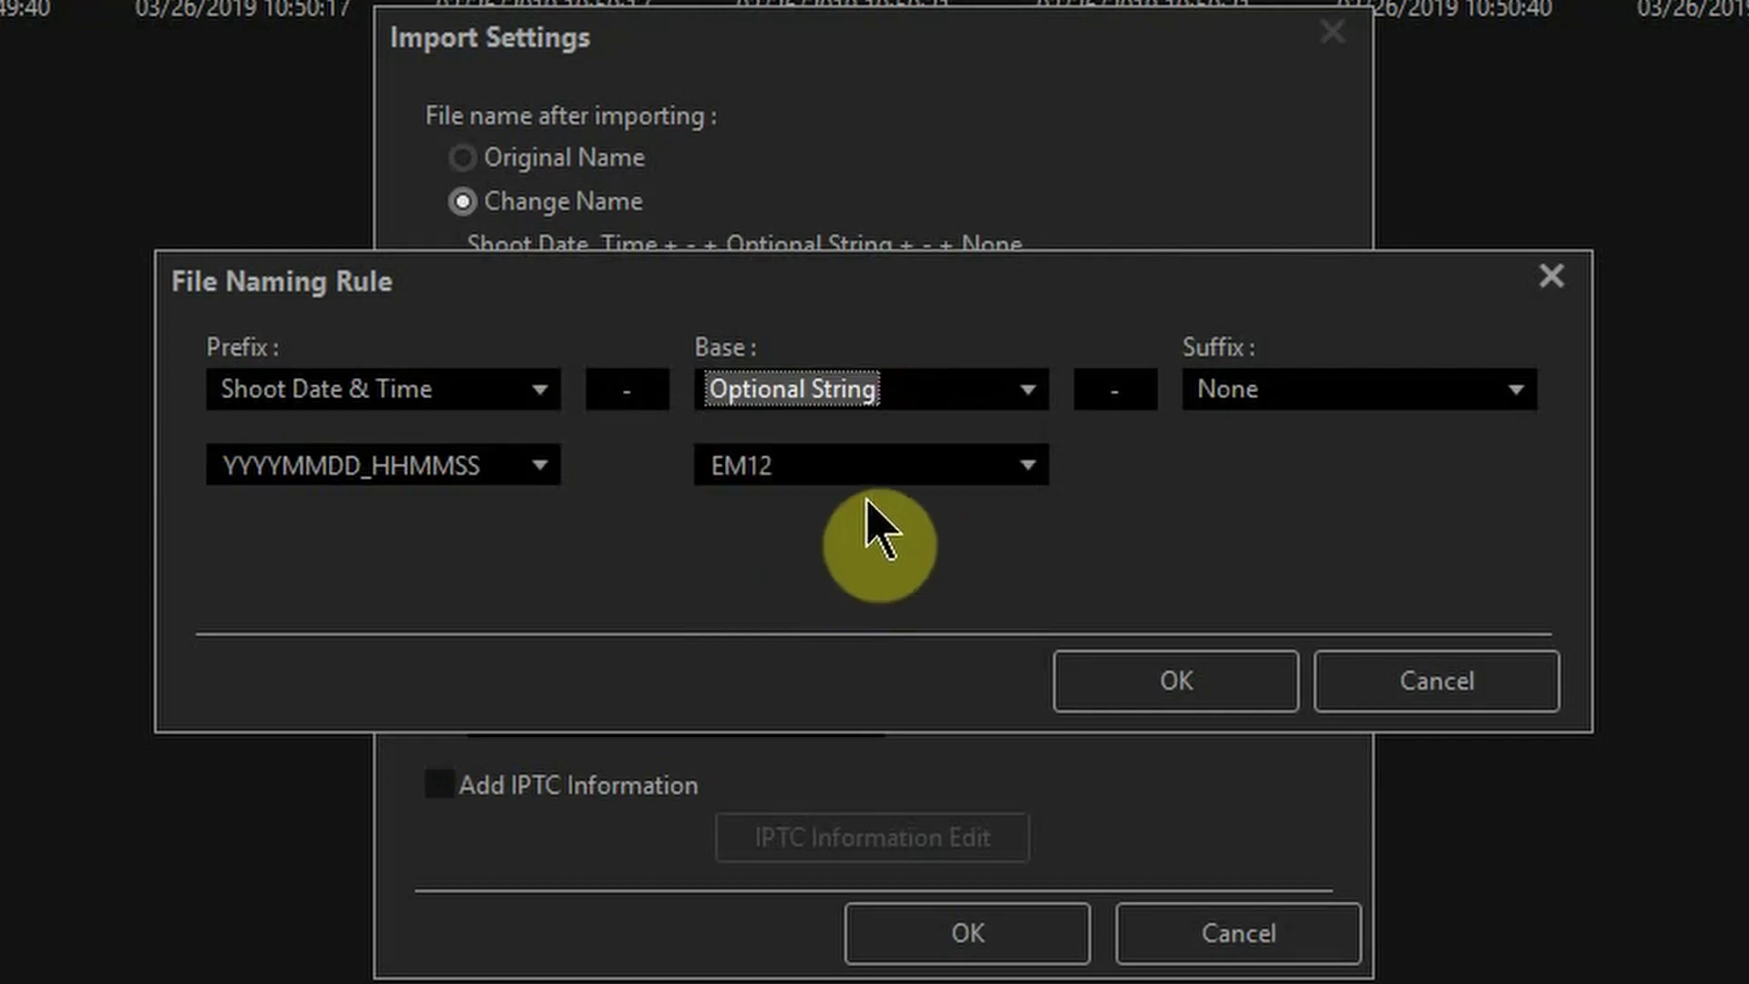
click(856, 472)
double_click(856, 472)
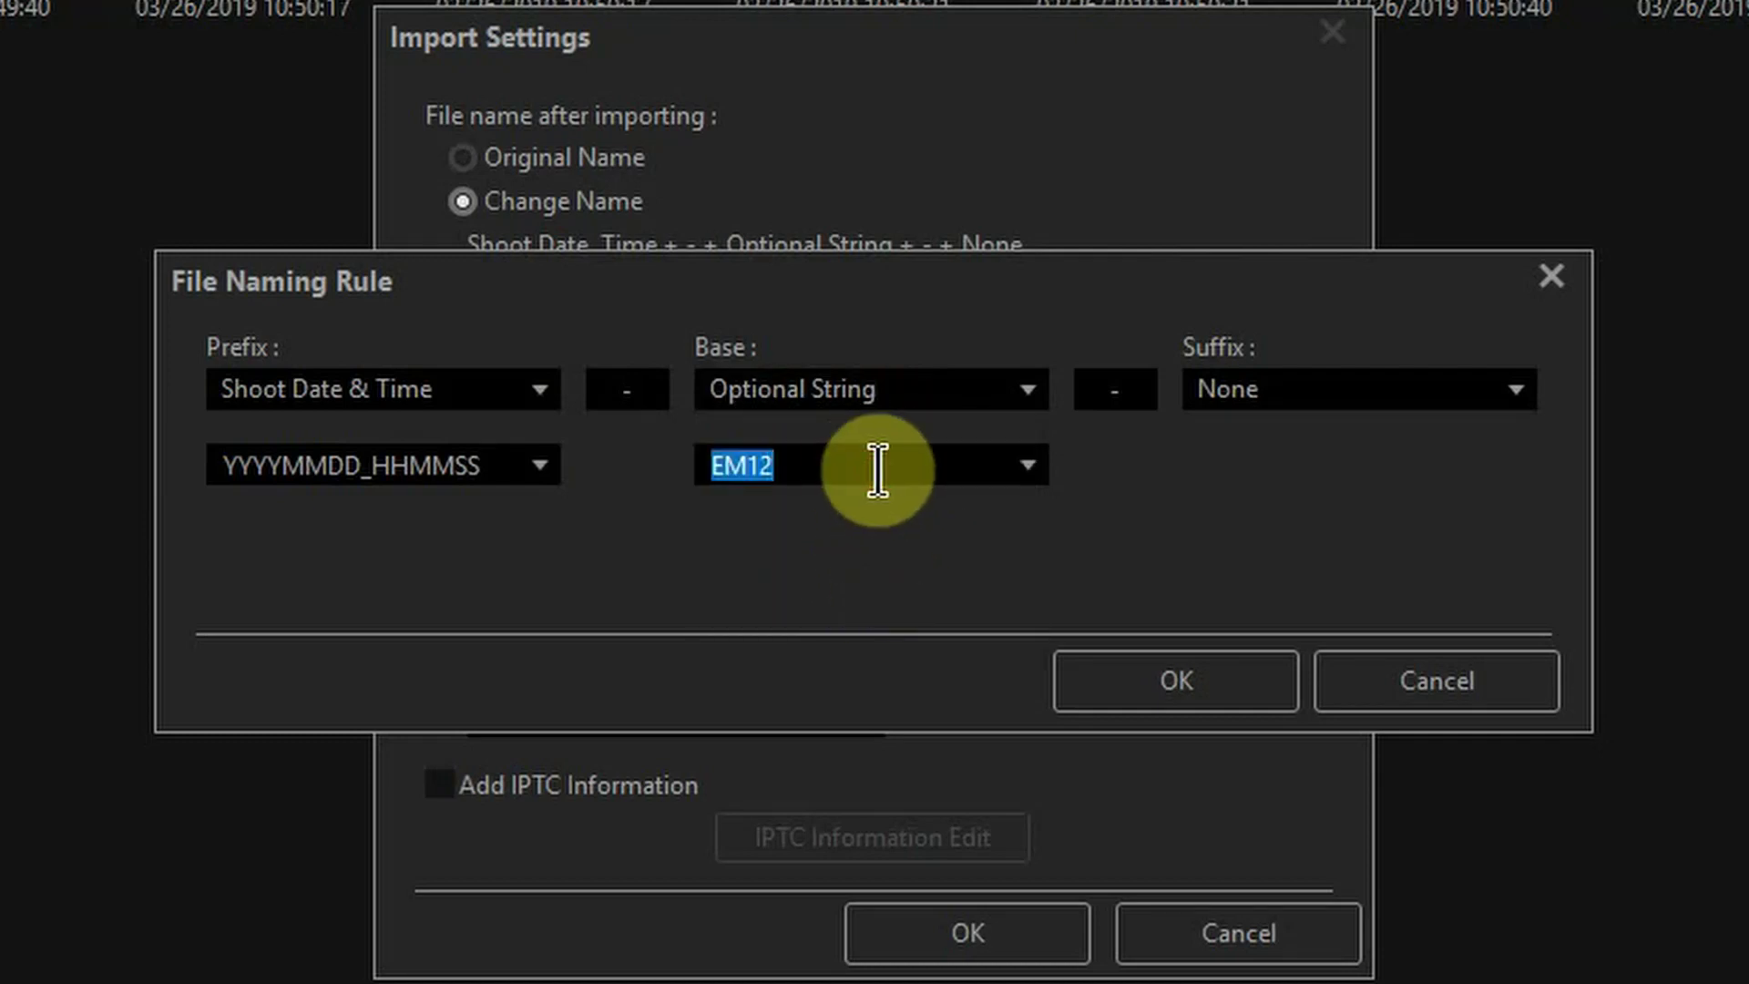
click(1029, 465)
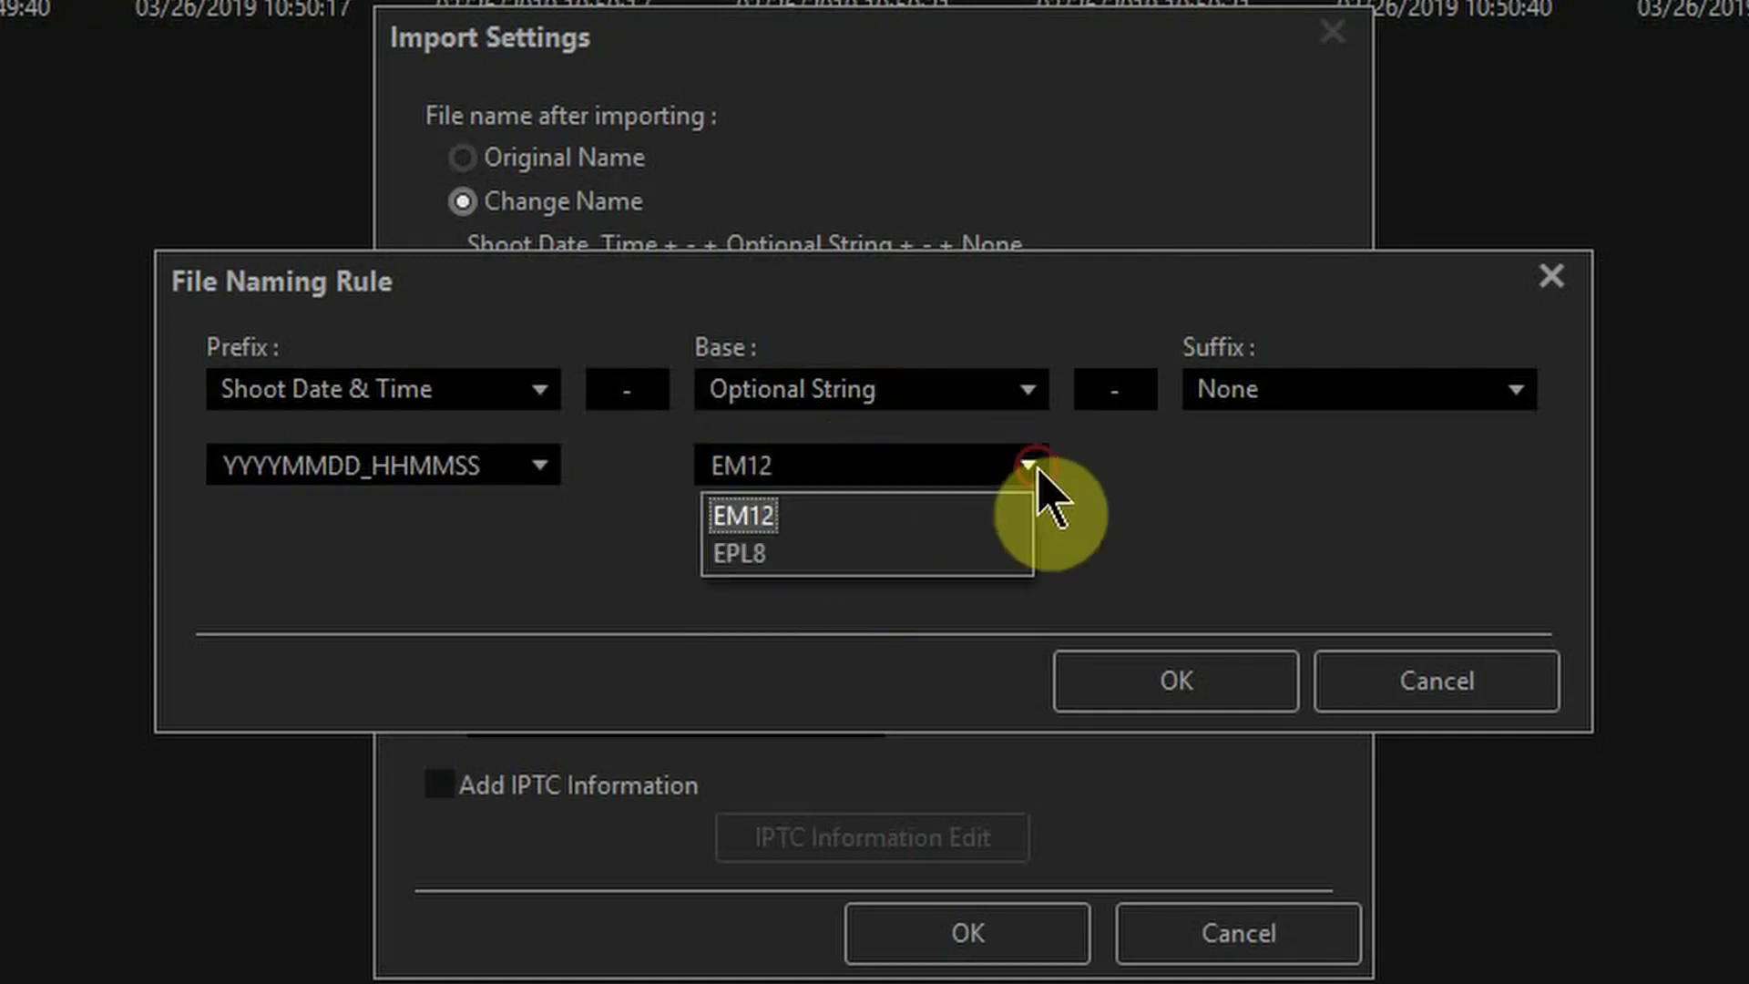
click(716, 515)
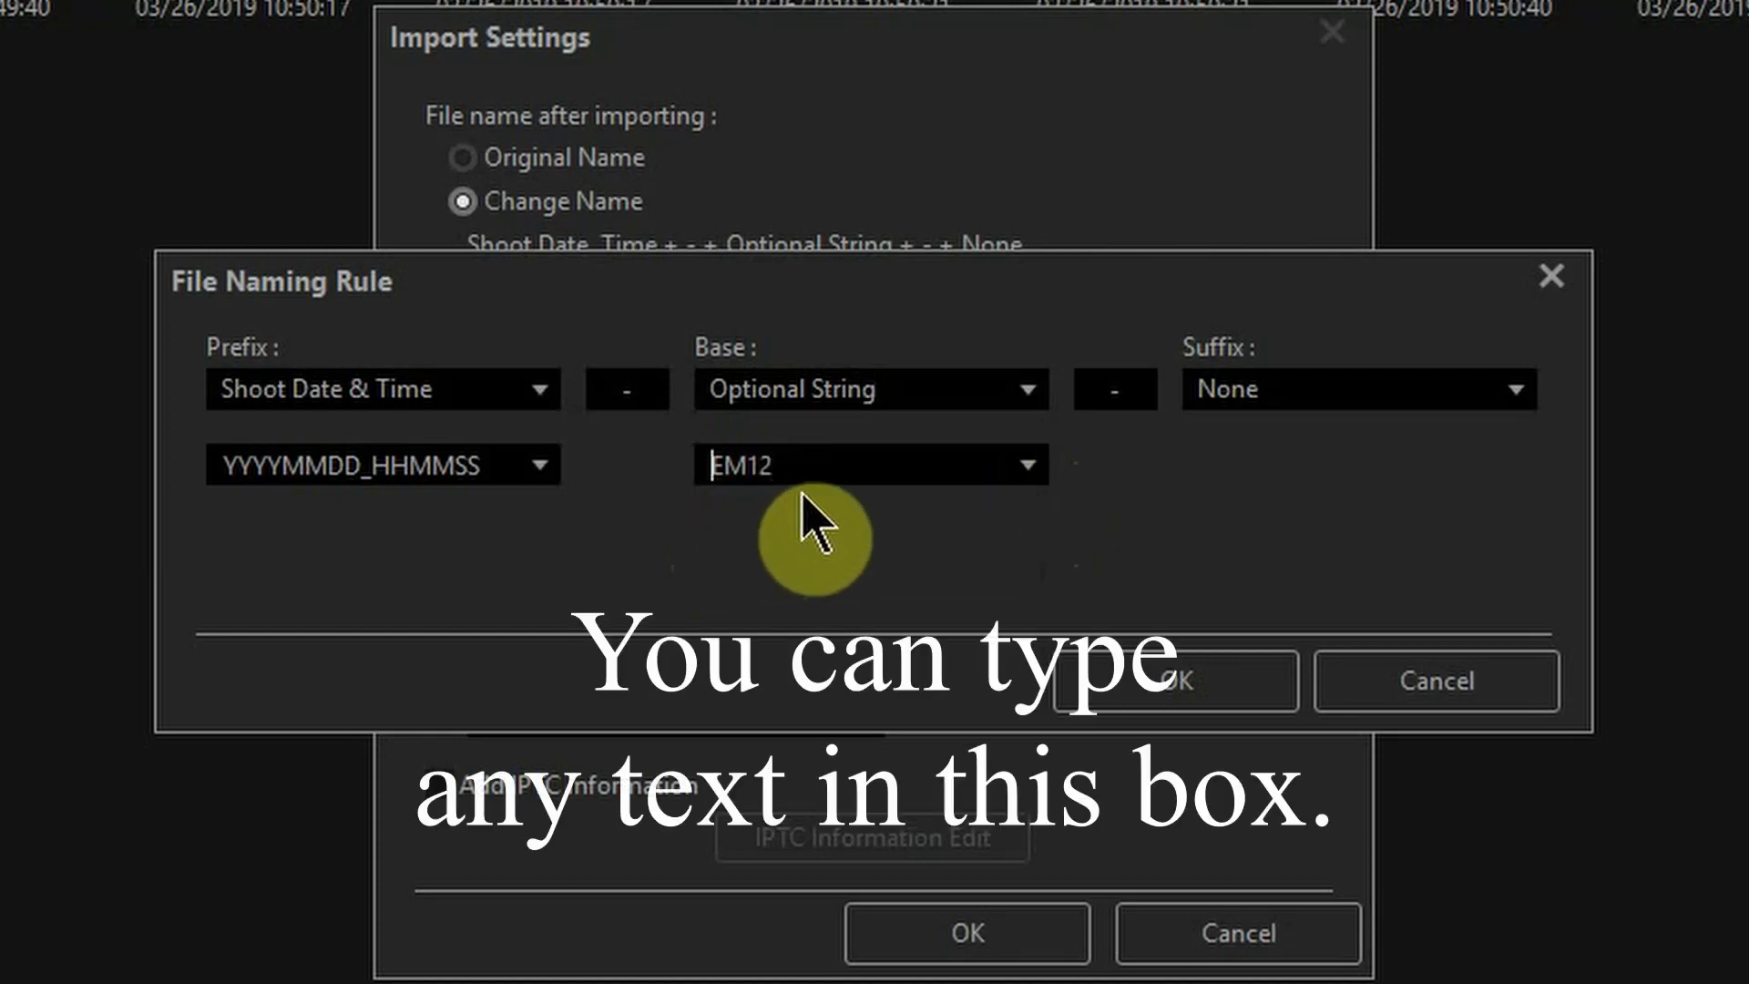
Step: Try EPL8 as the optional string for the base of the file name, and restore EM12
click(1028, 467)
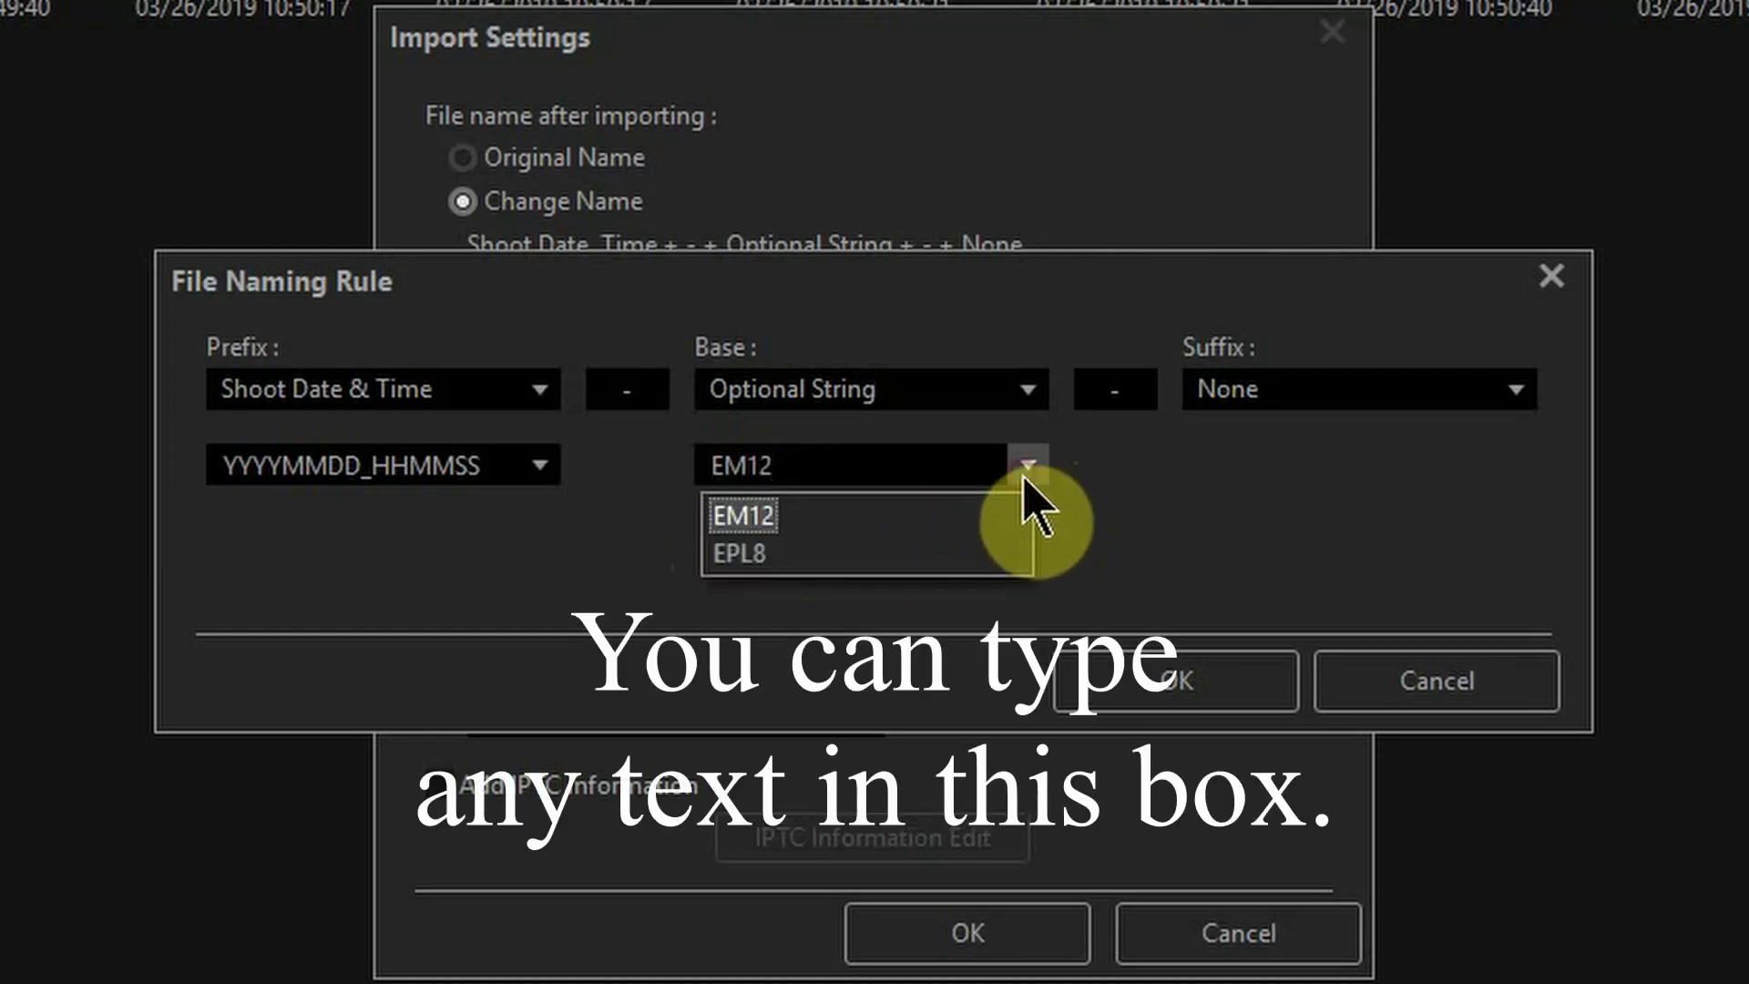
click(738, 553)
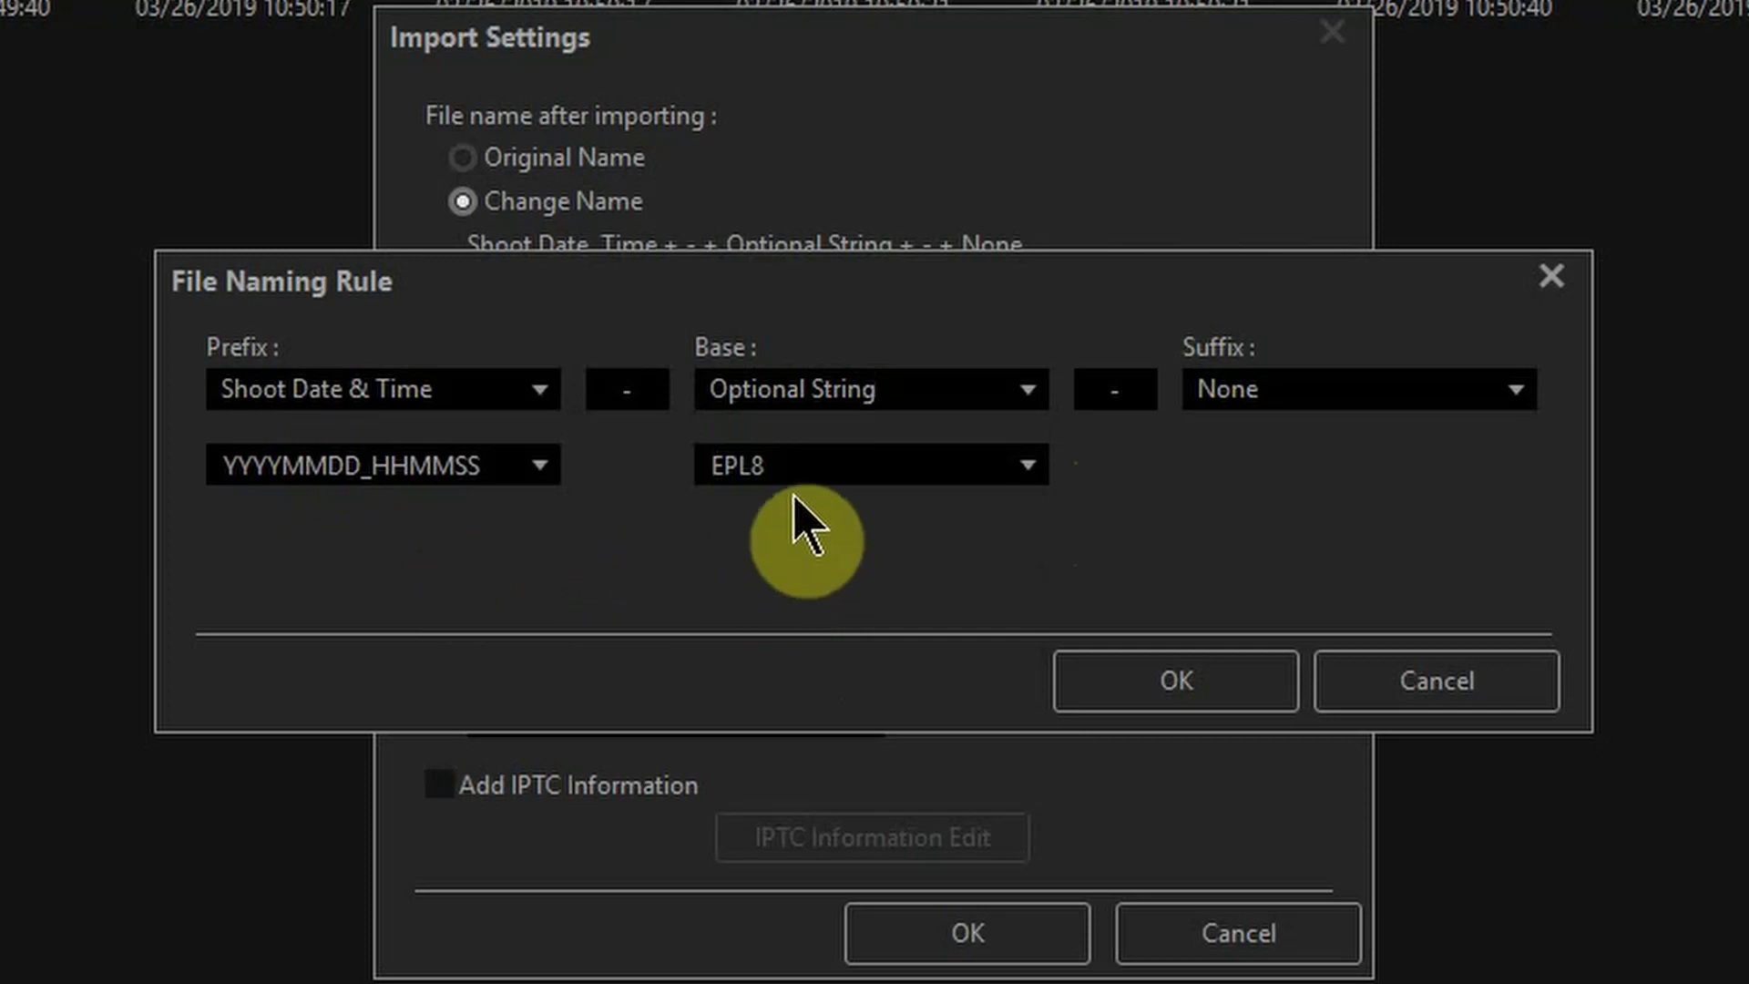
click(1030, 465)
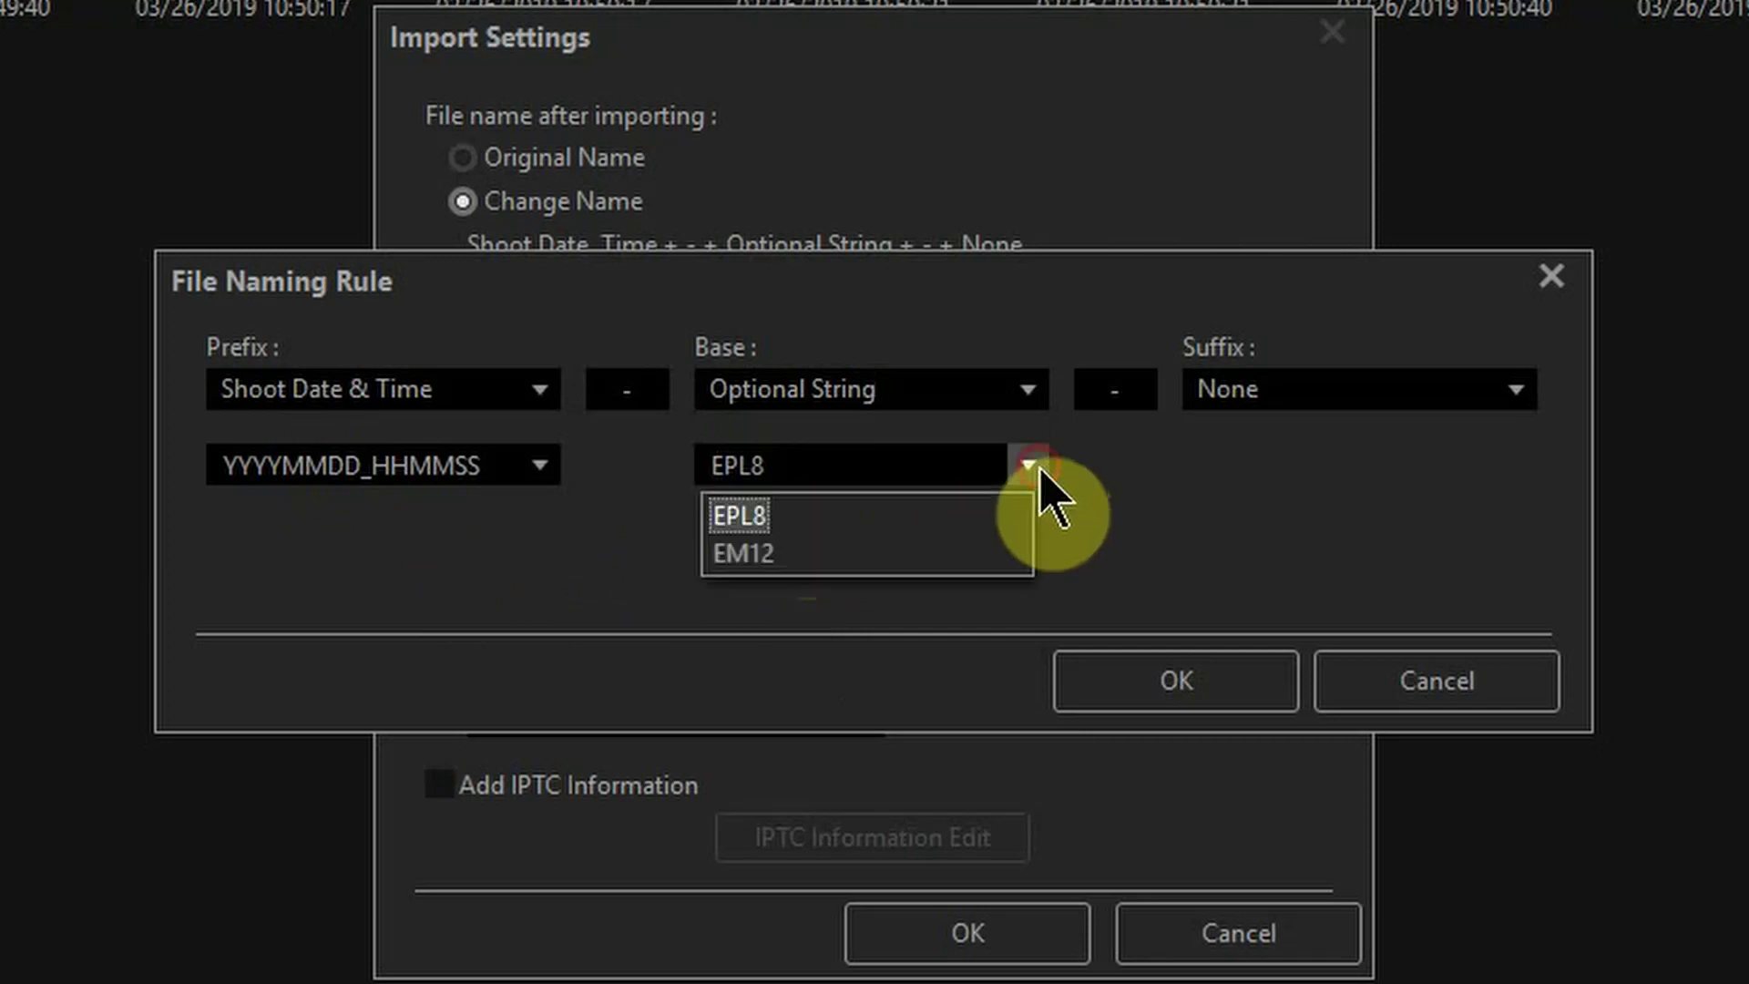
click(740, 550)
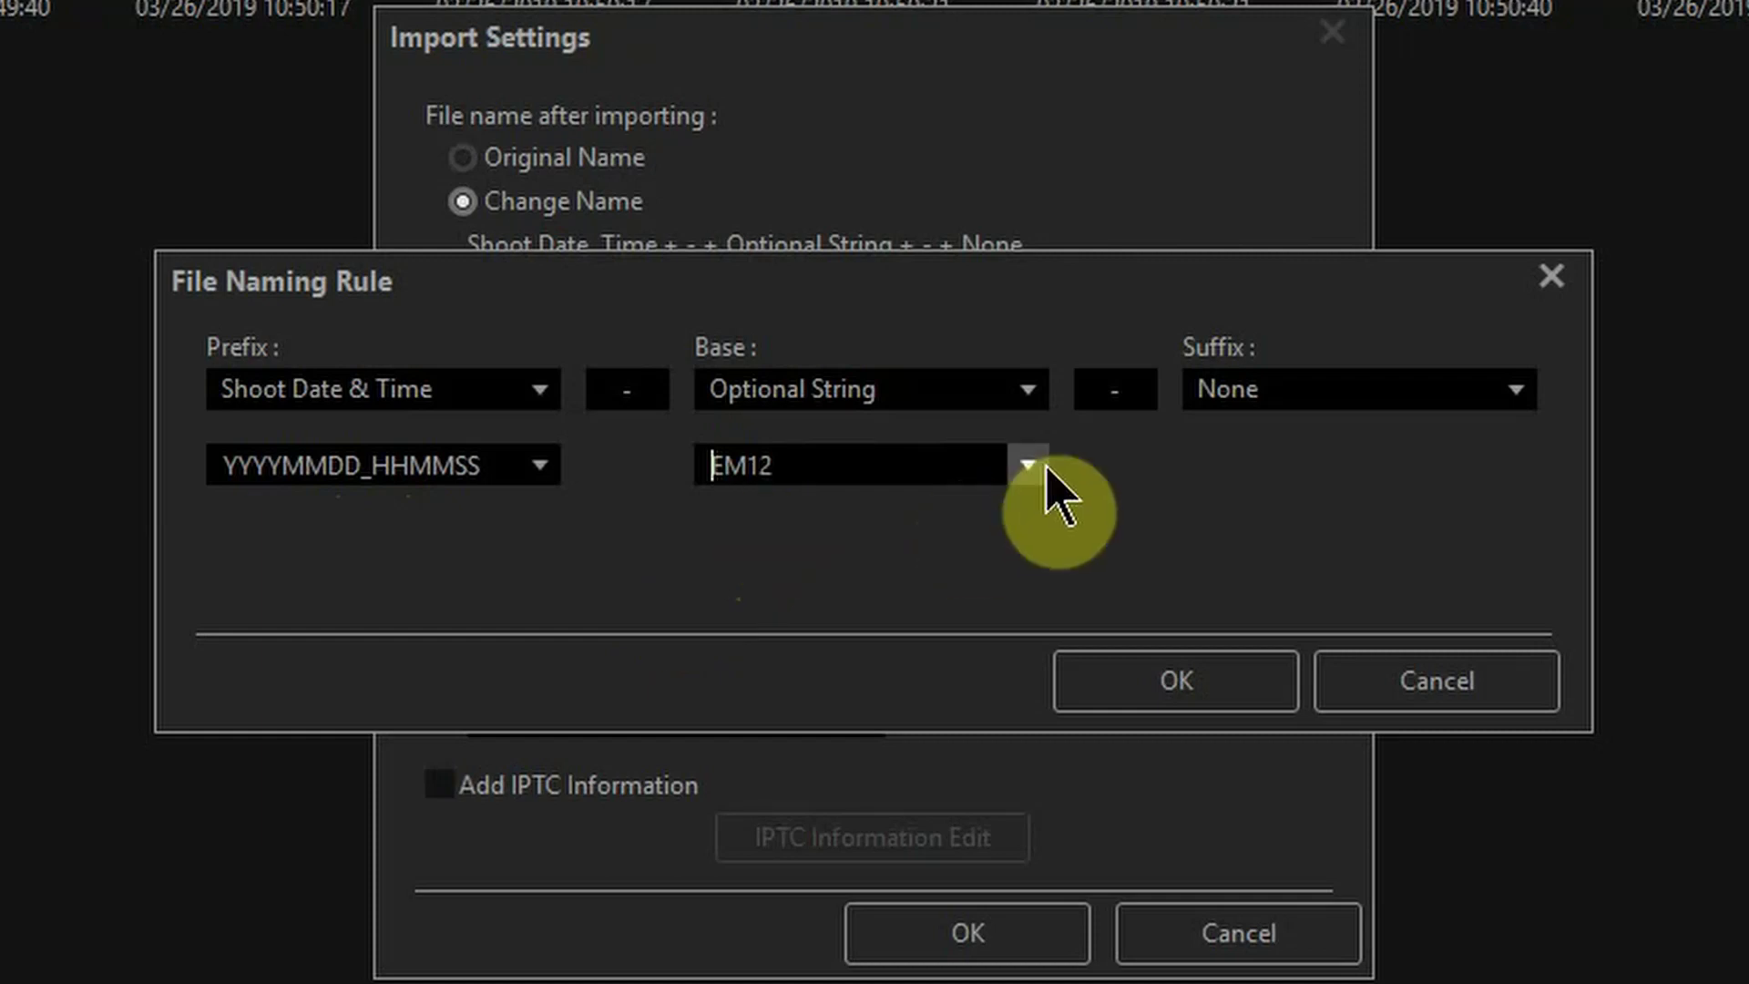
Step: Clear the separator between the base and the suffix, and enter the hyphen again
double_click(1122, 390)
key(BackSpace)
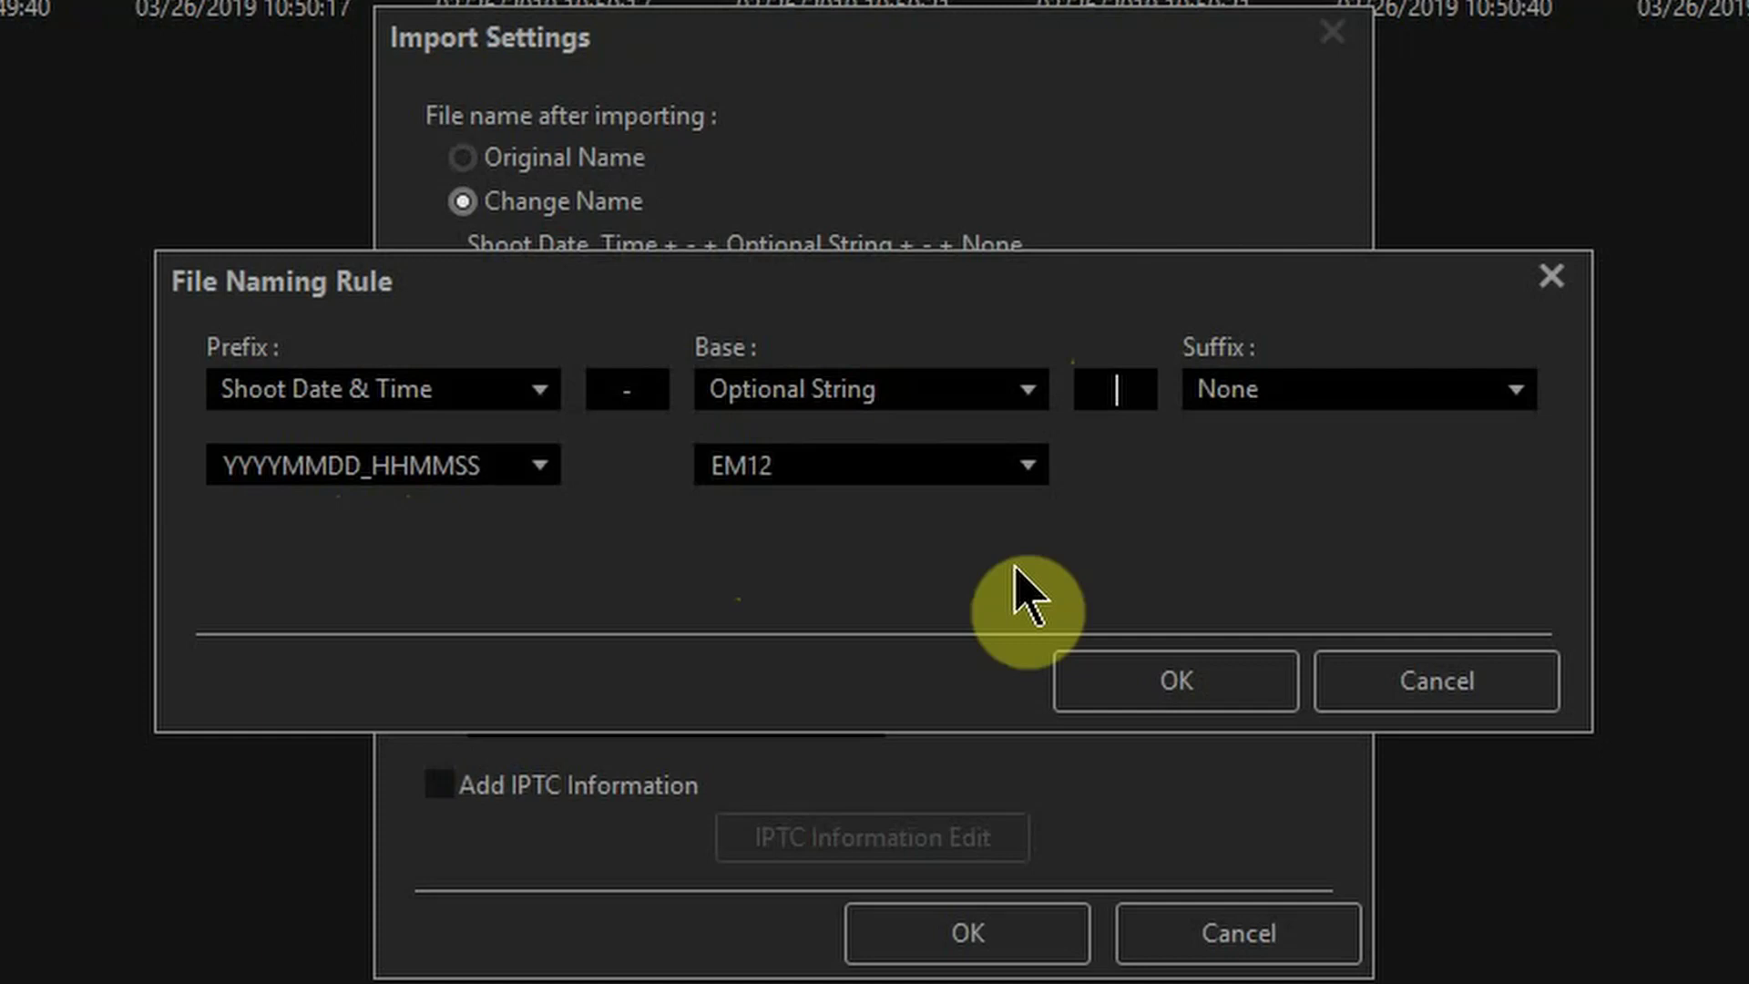
text(-)
Step: Try Sequential Number as the file name suffix, with the digits raised to 4 and lowered to 1
click(1350, 401)
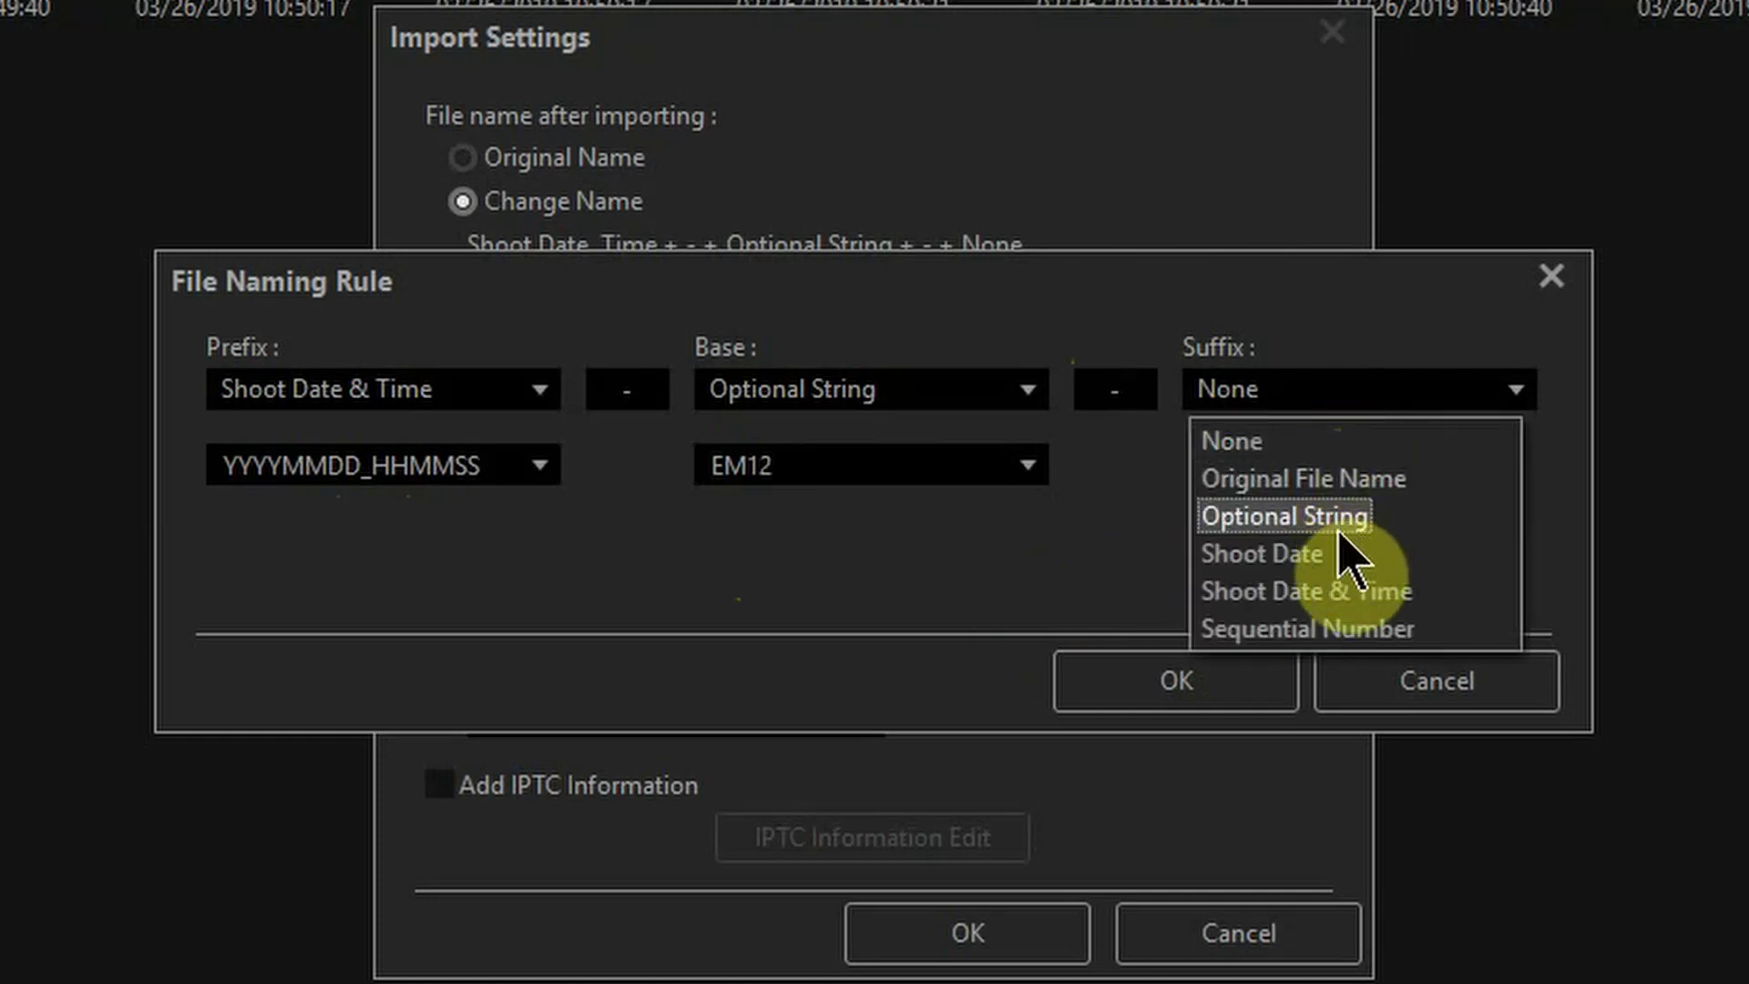
click(1339, 627)
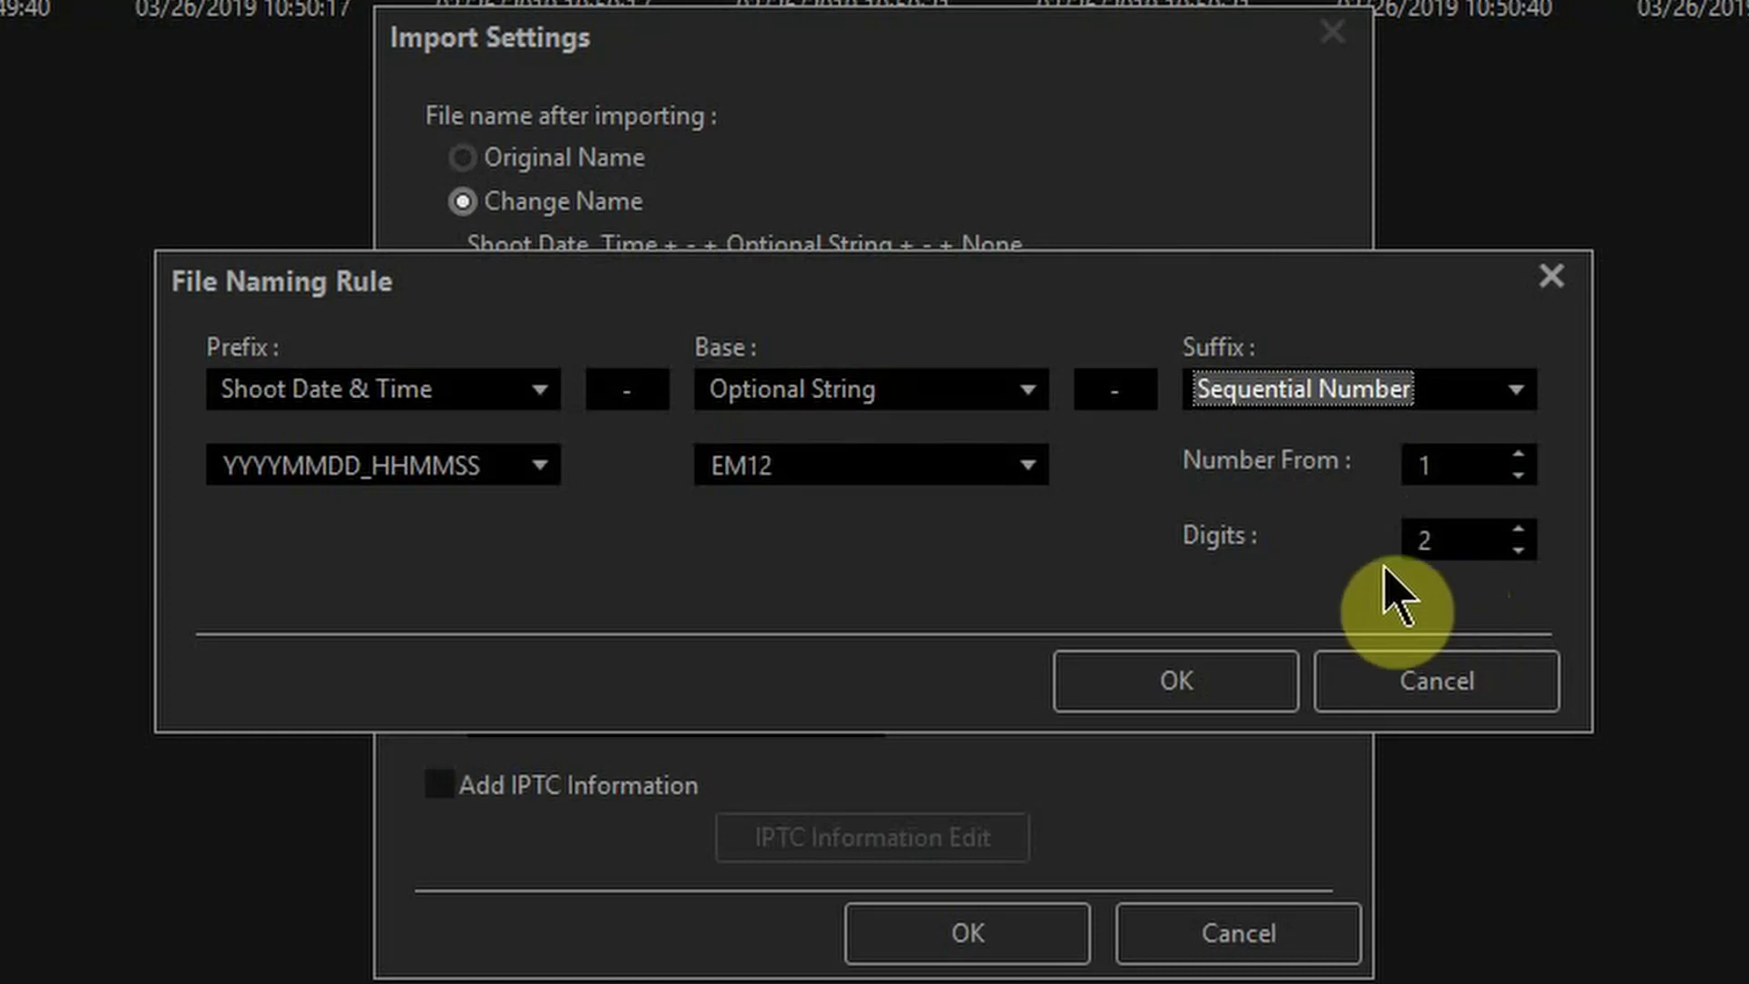
click(1510, 548)
click(1510, 548)
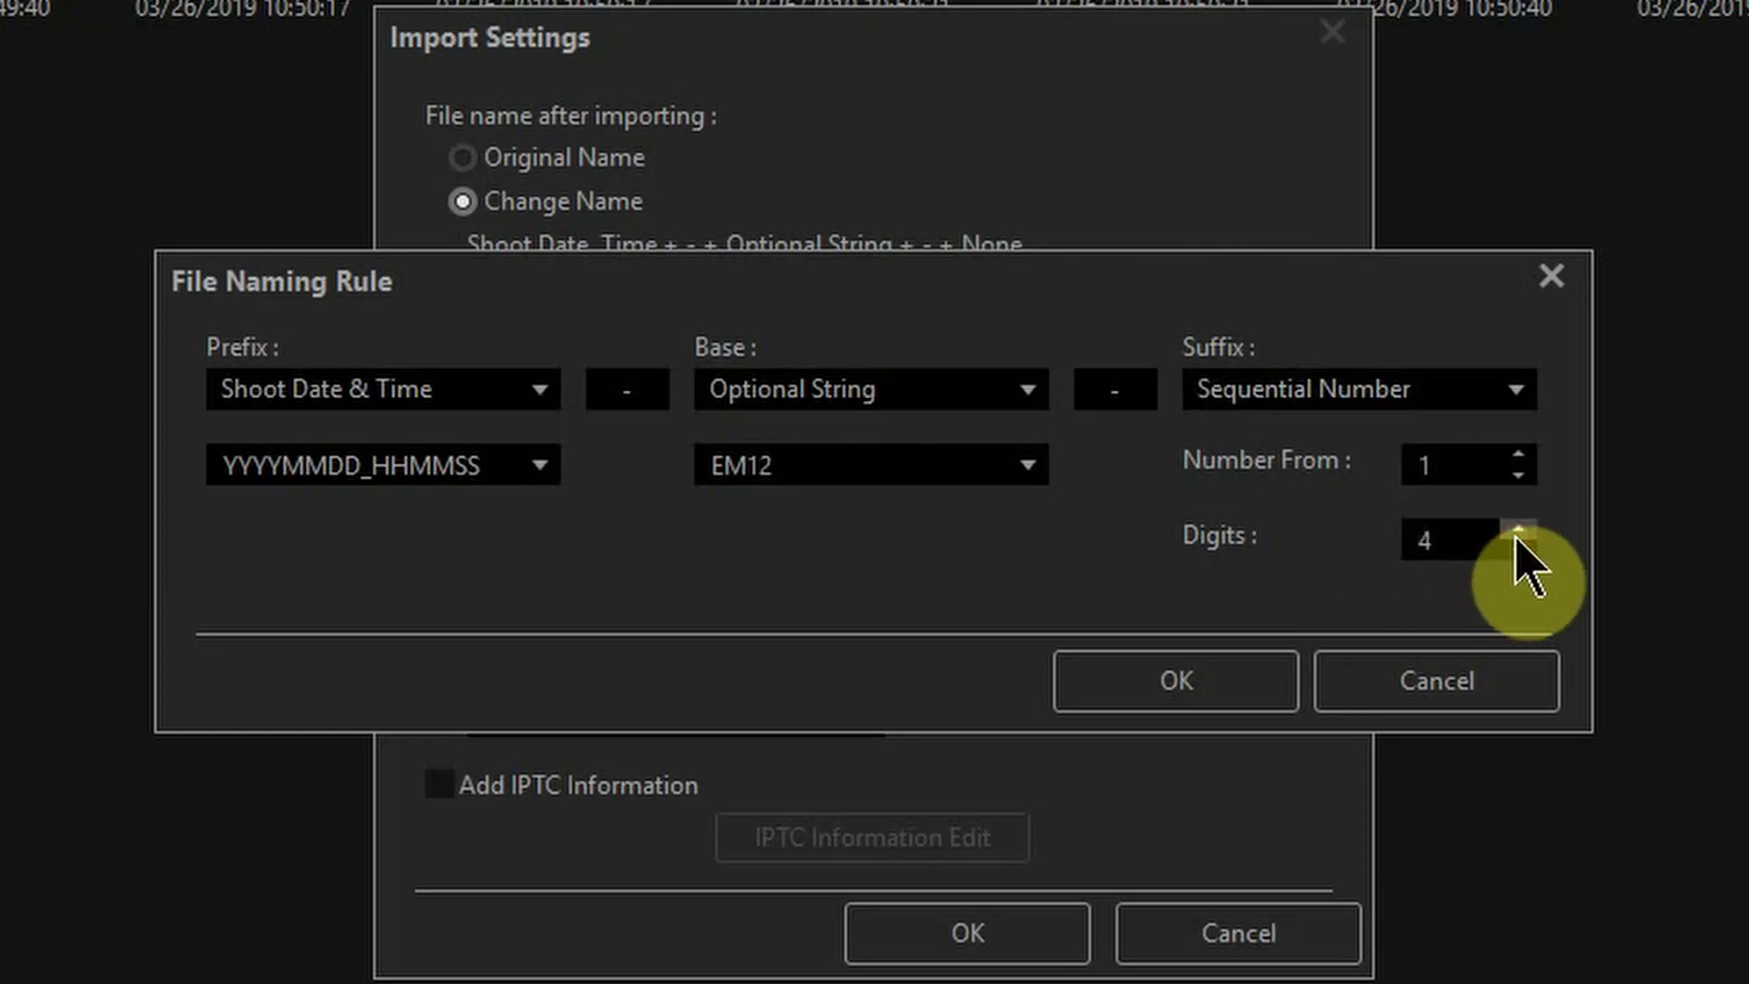
click(1512, 550)
click(1512, 551)
click(1512, 551)
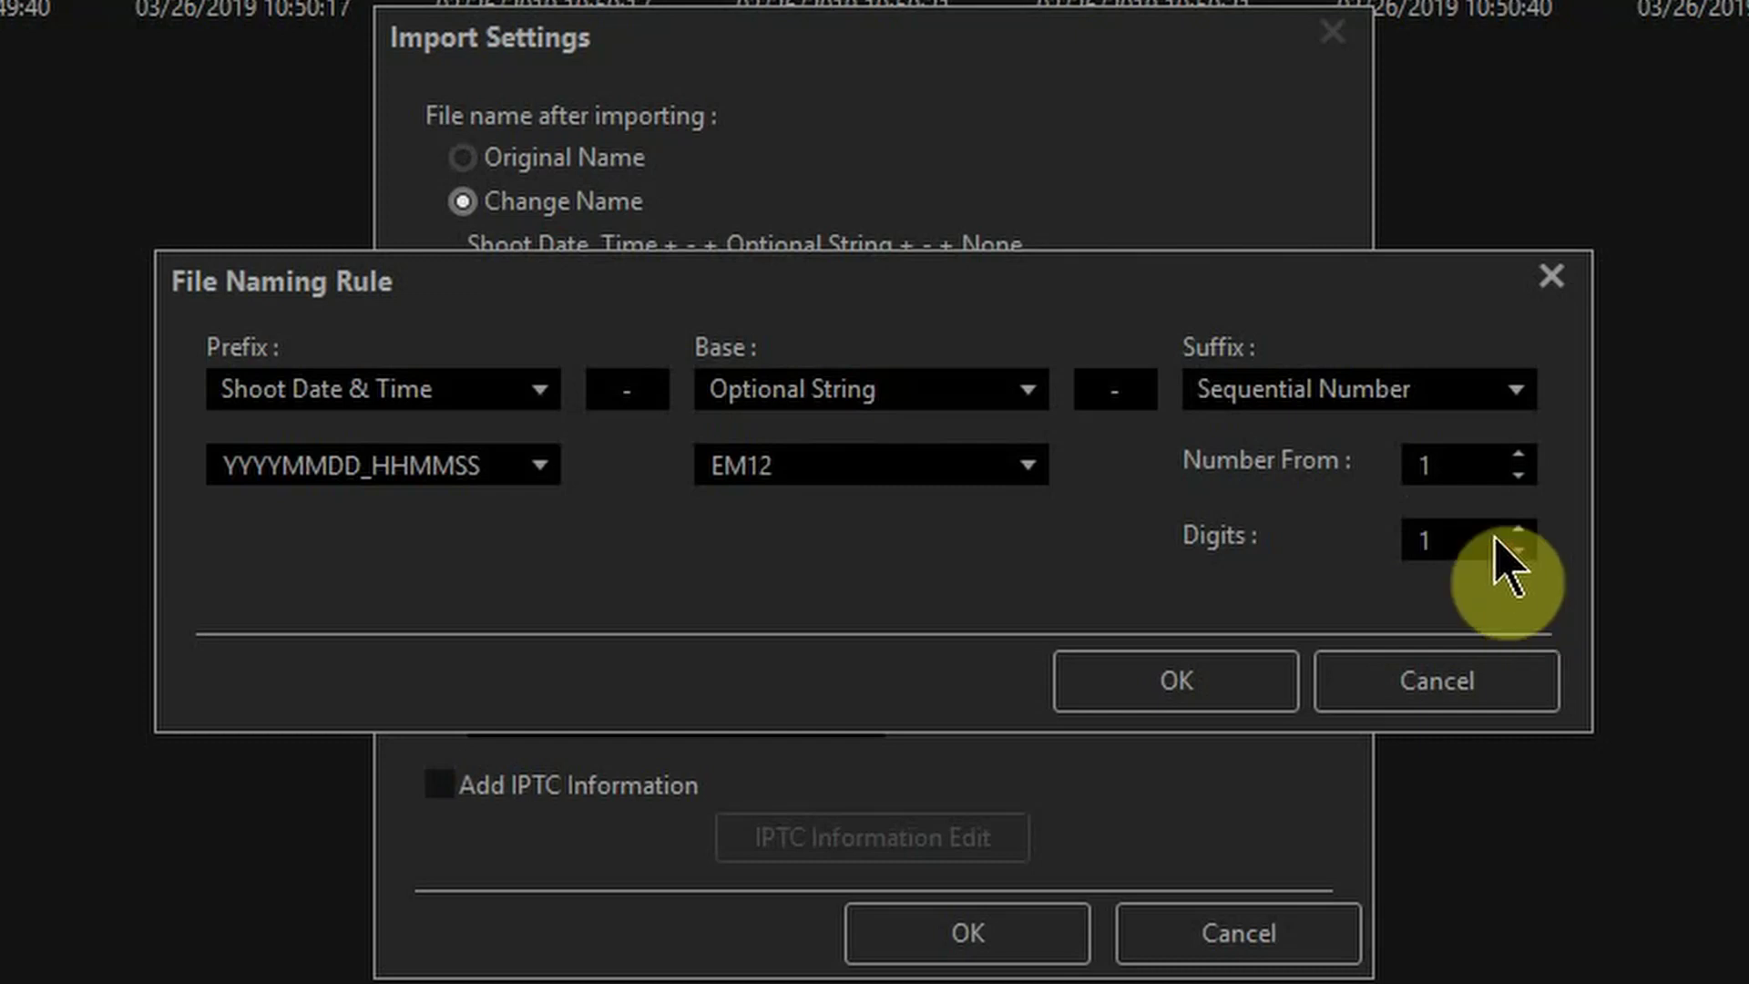
Step: Set the suffix to None, remove the separator before it, and accept the file naming rule
click(1321, 400)
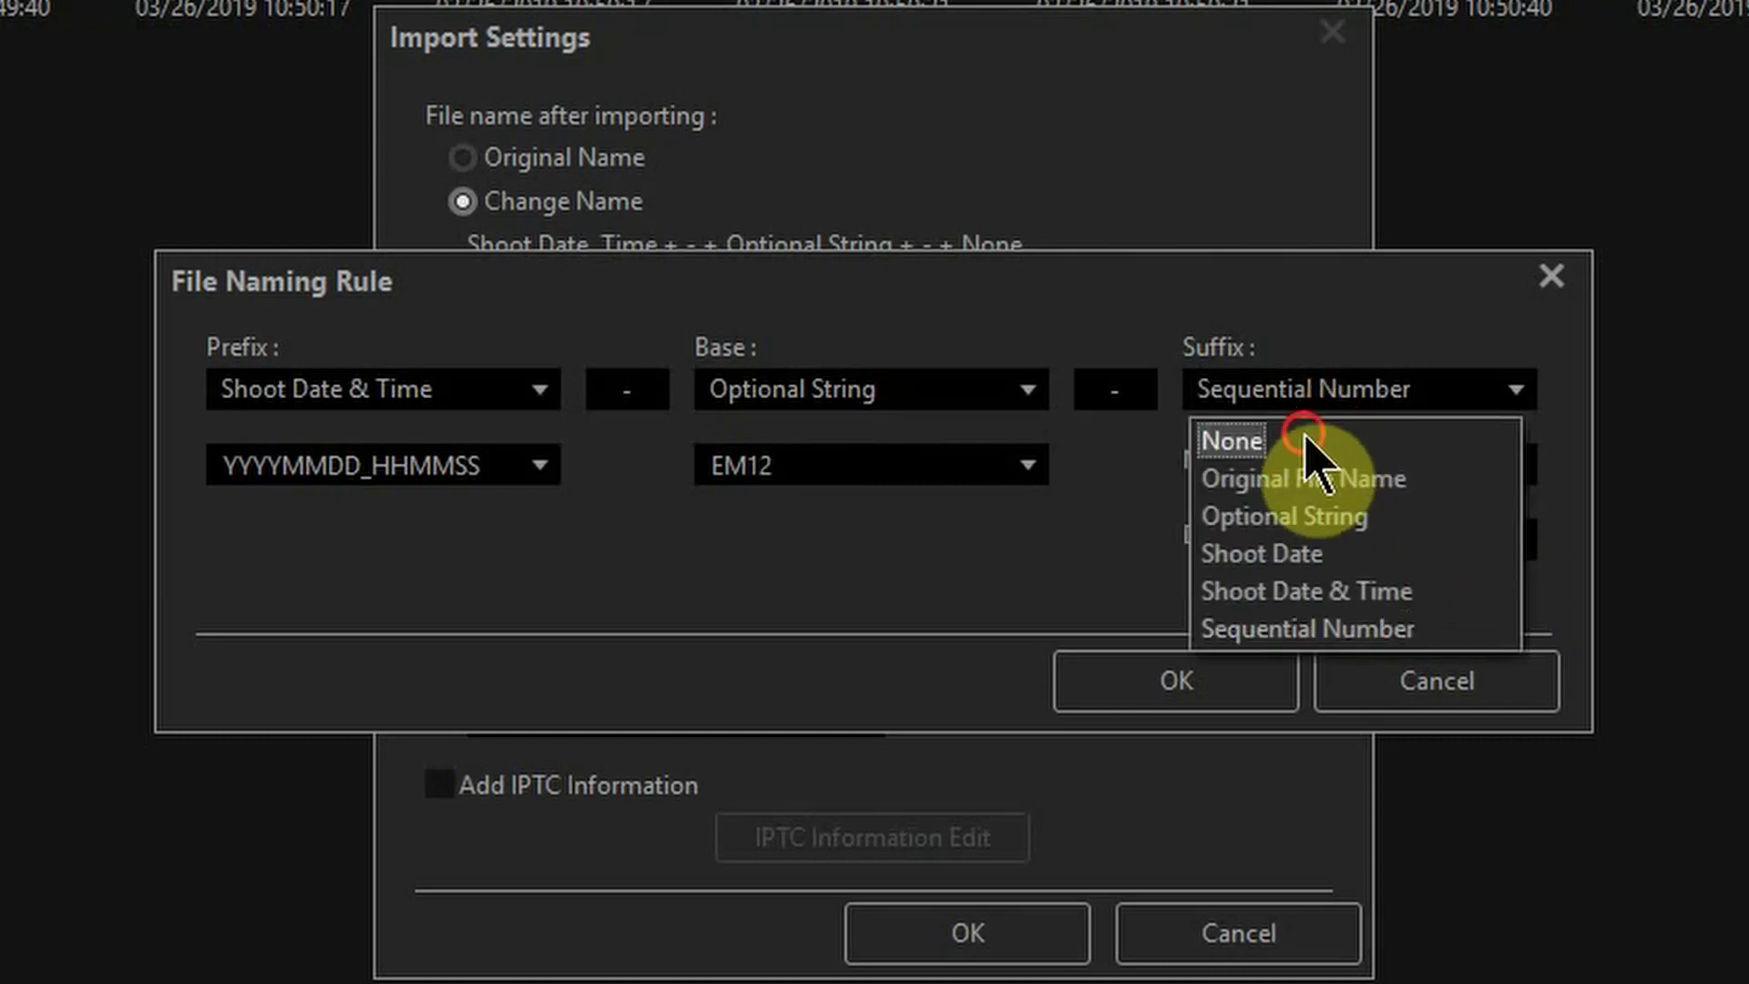
click(1218, 441)
click(1134, 389)
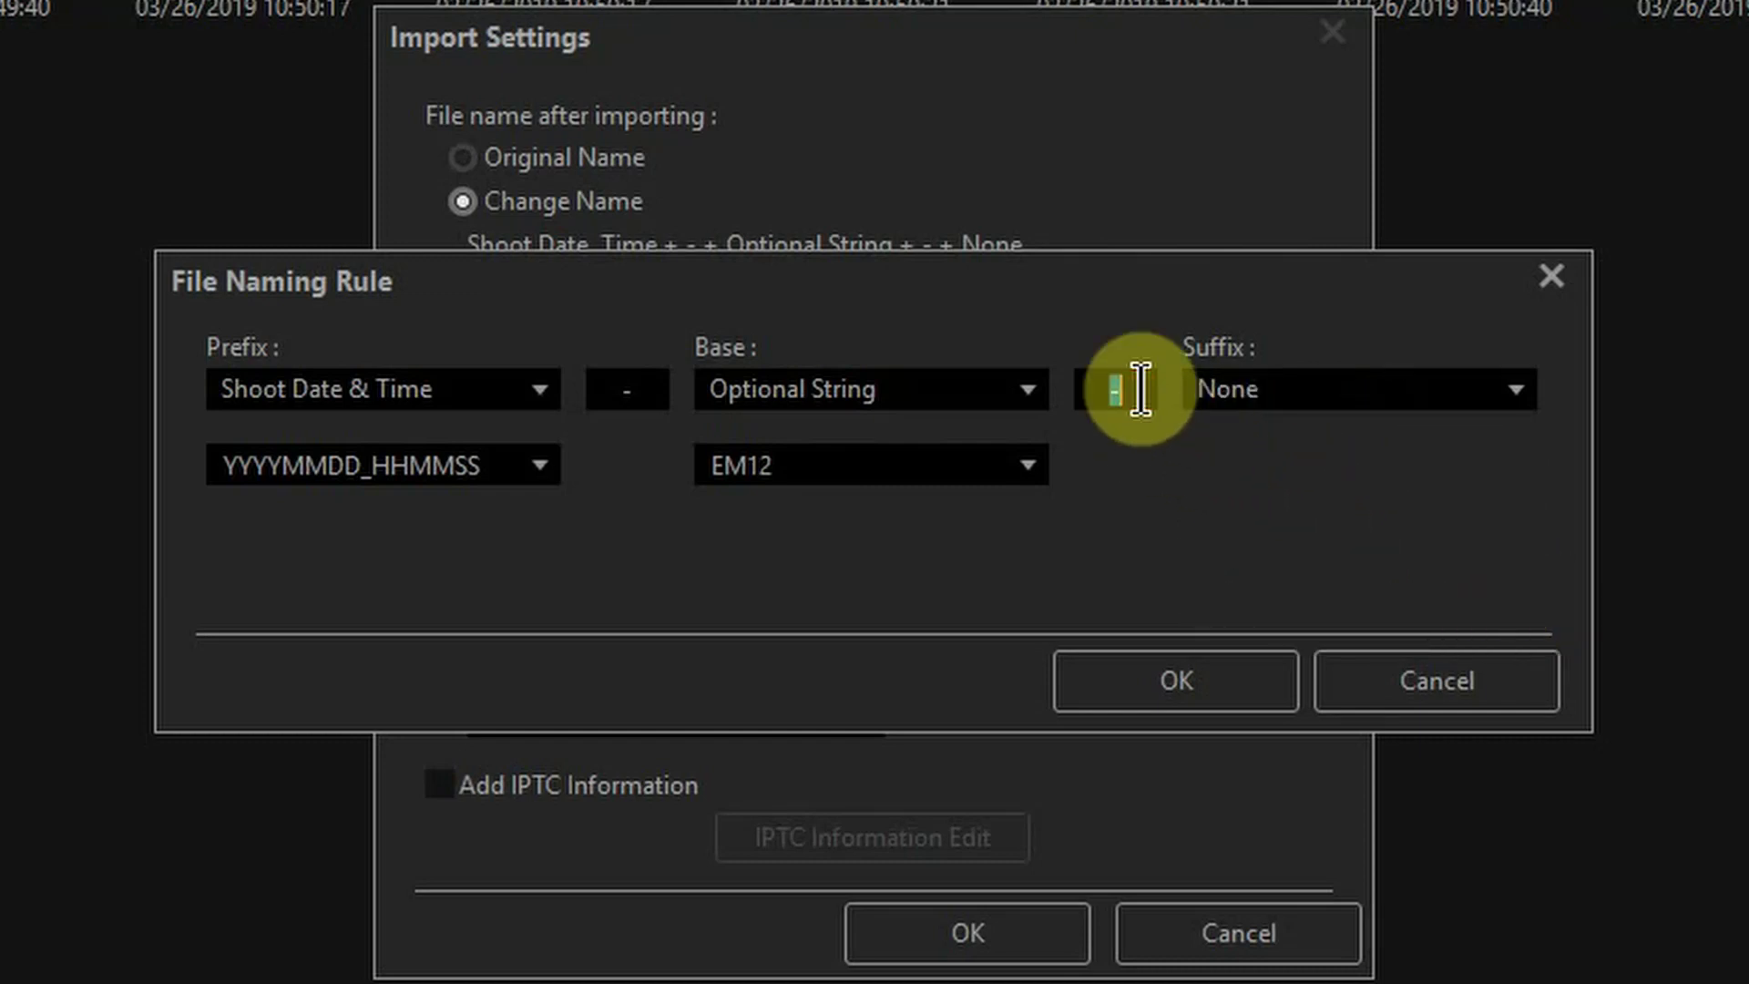
key(BackSpace)
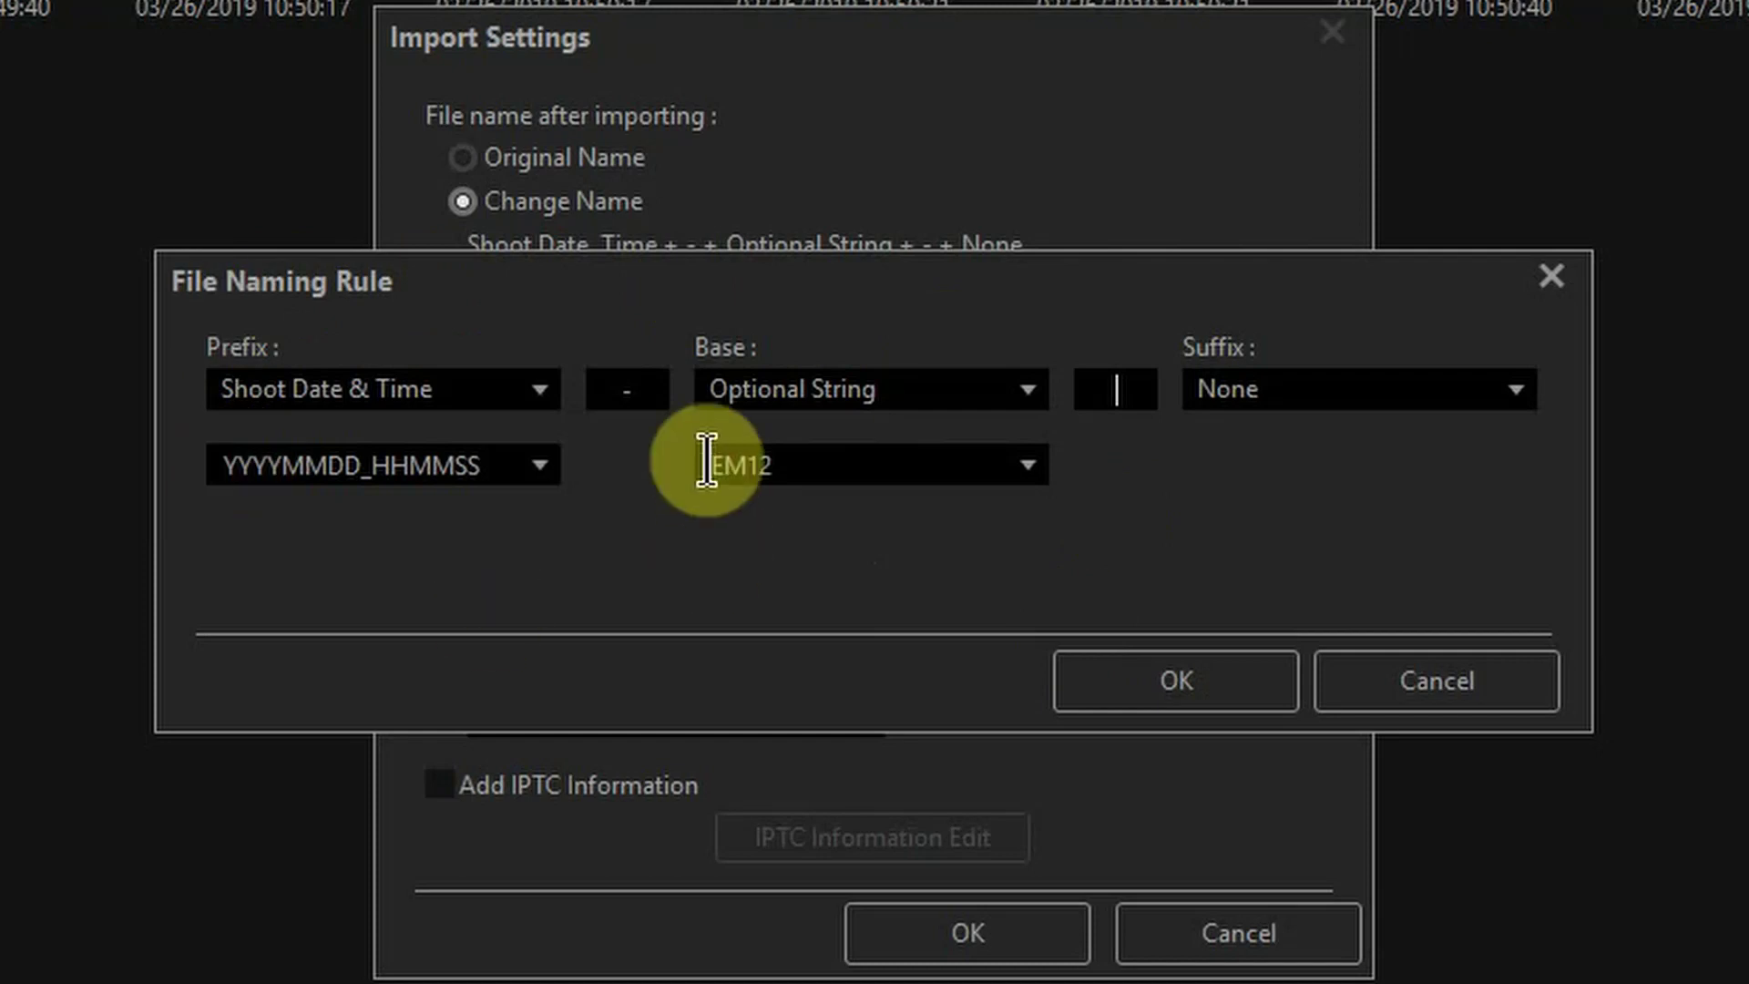
click(1253, 679)
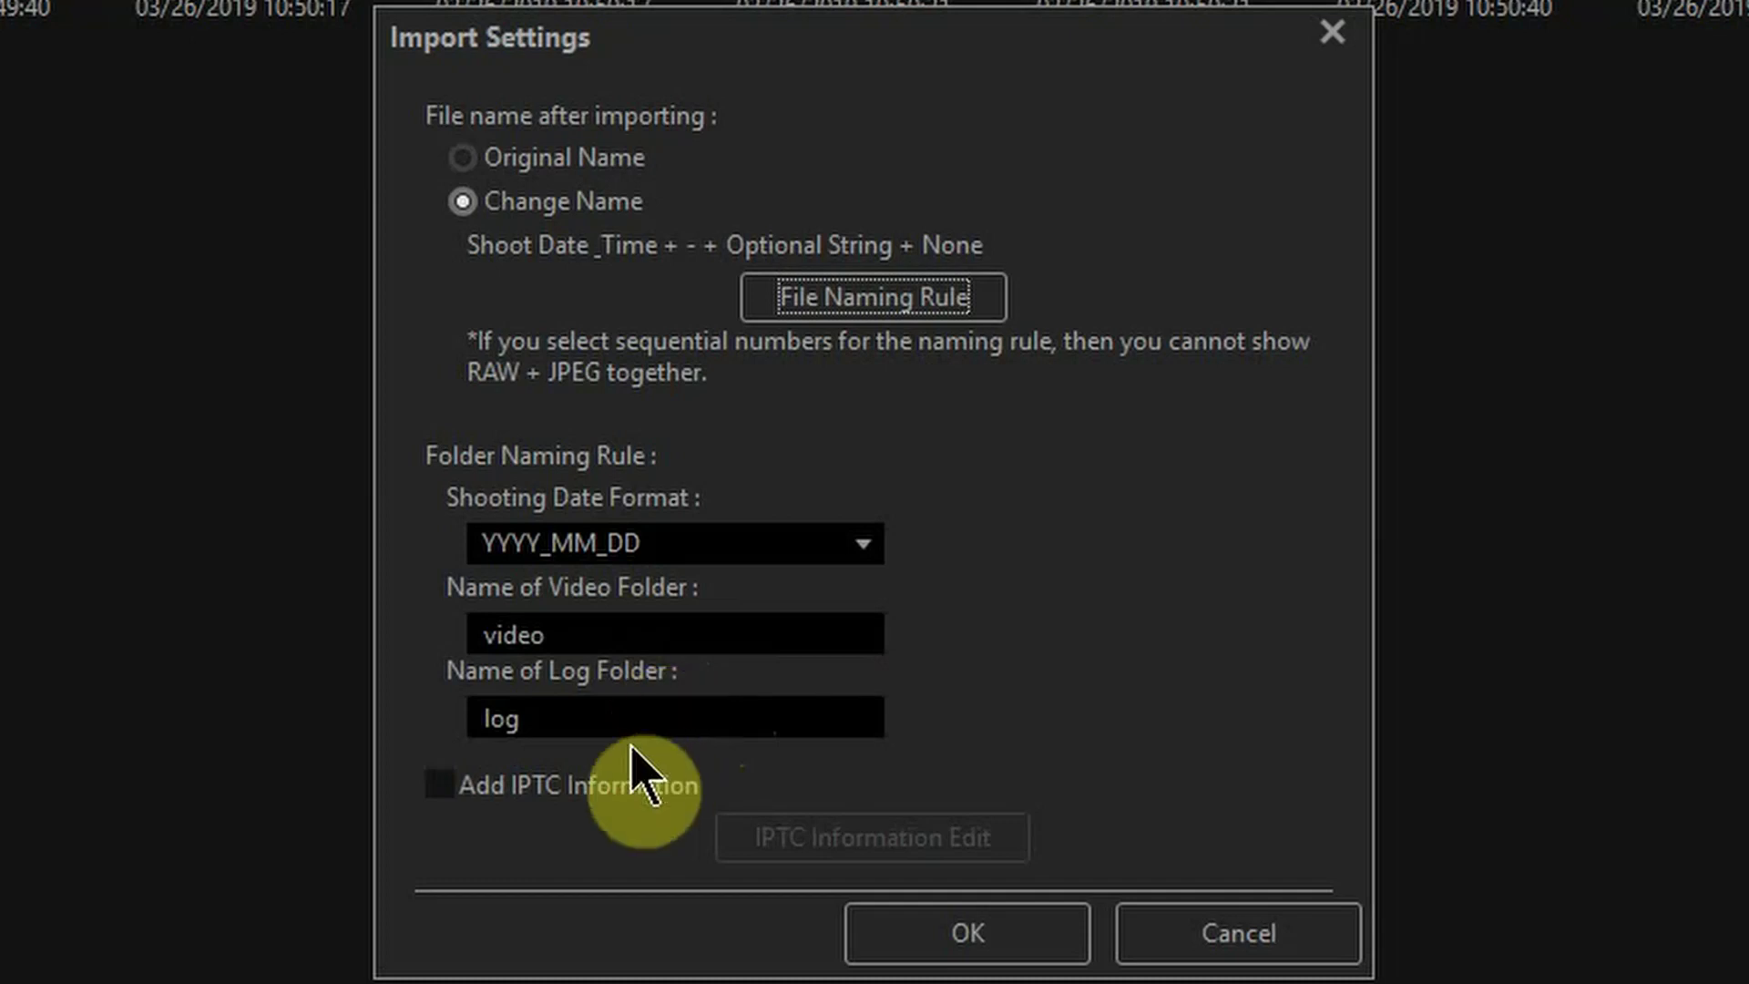
Step: Enable Add IPTC Information and examine its General, Keywords, Categories and Origin fields without entering anything
click(582, 801)
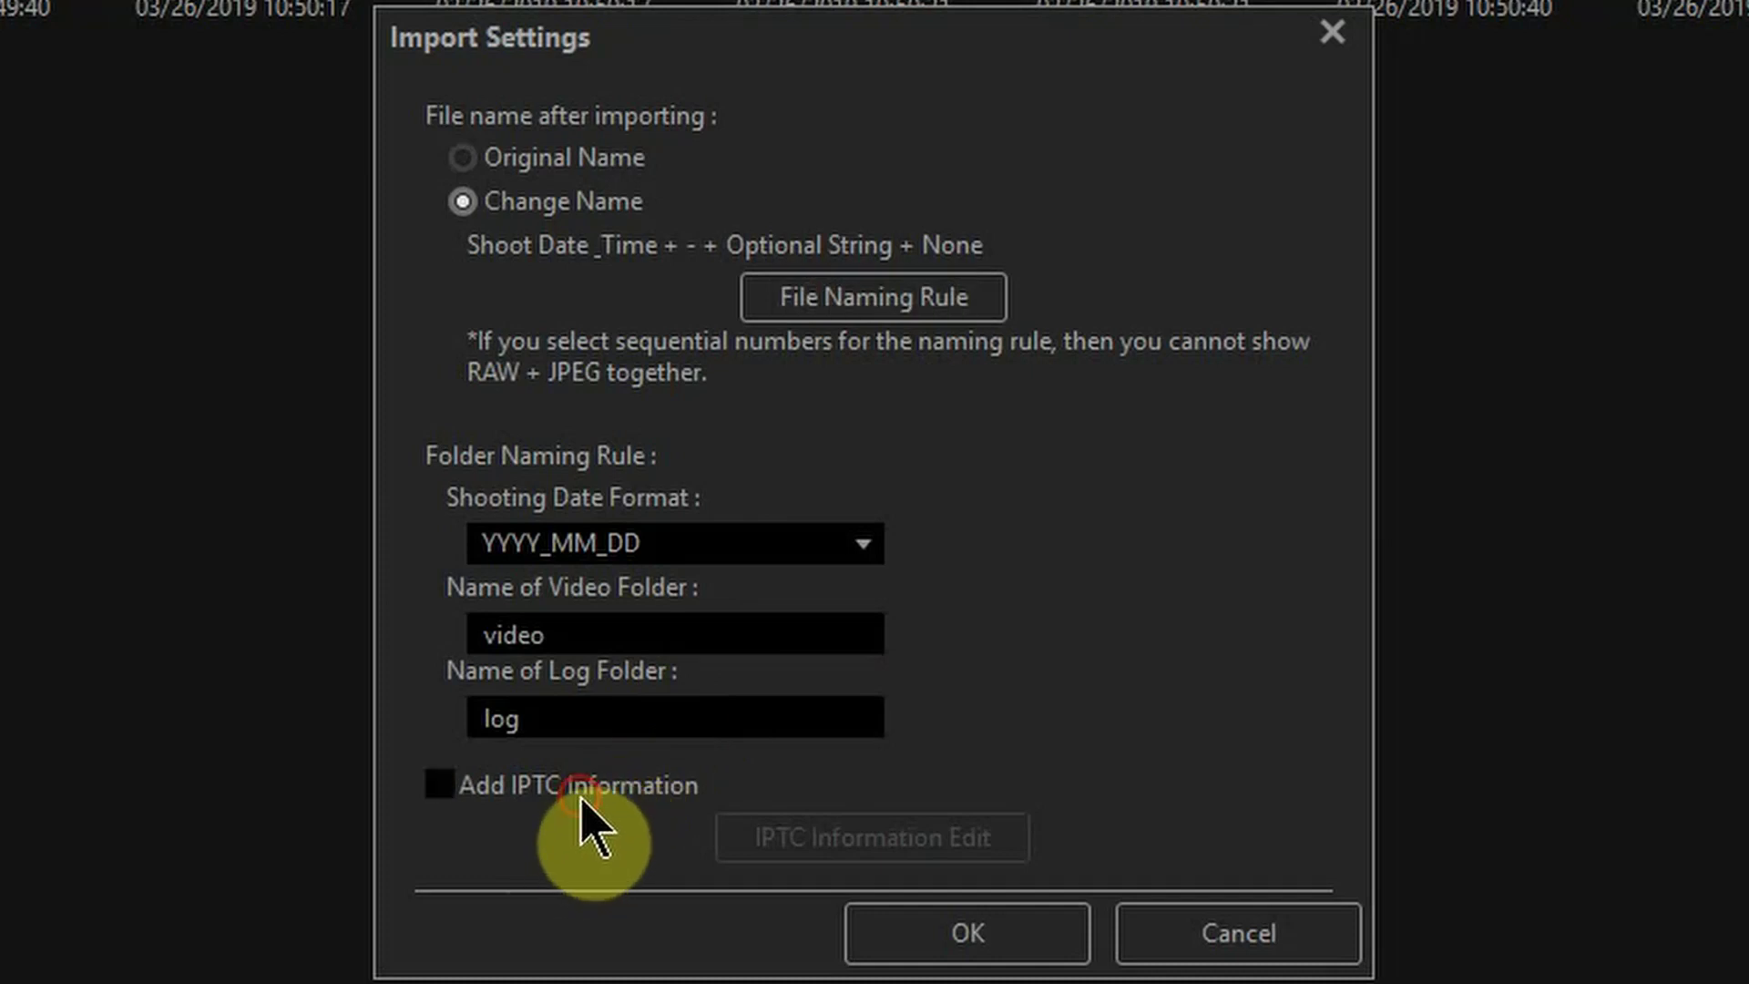
click(769, 835)
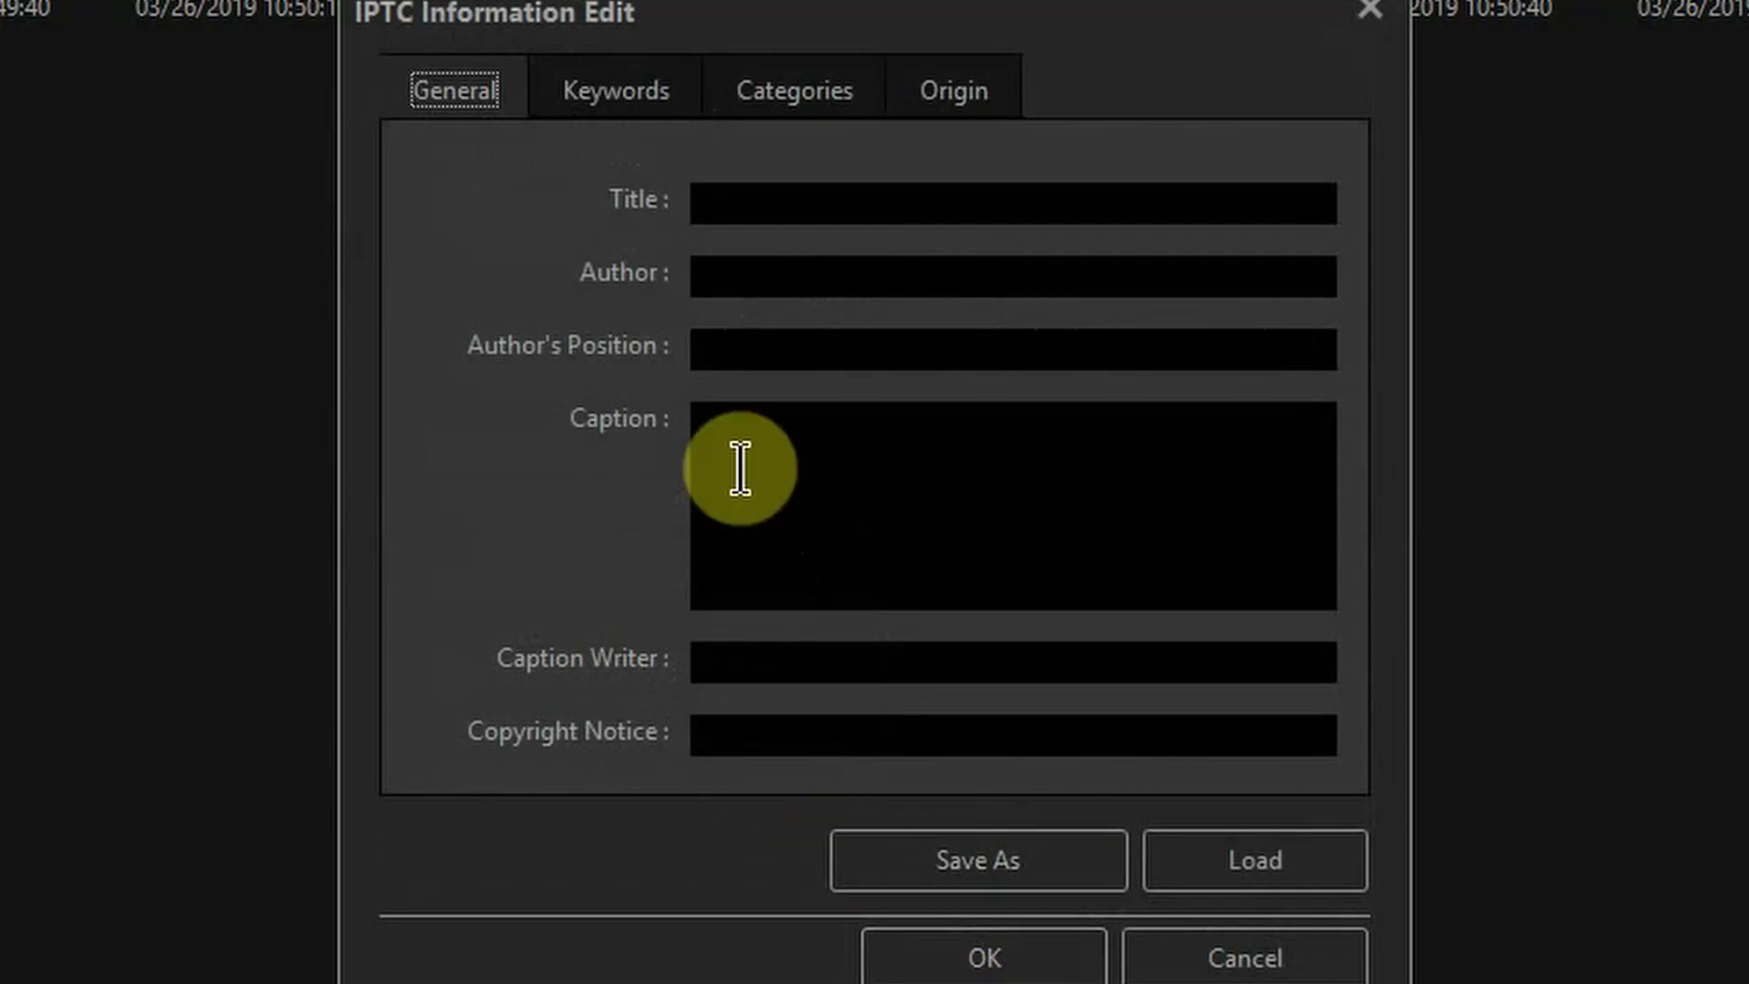
click(629, 107)
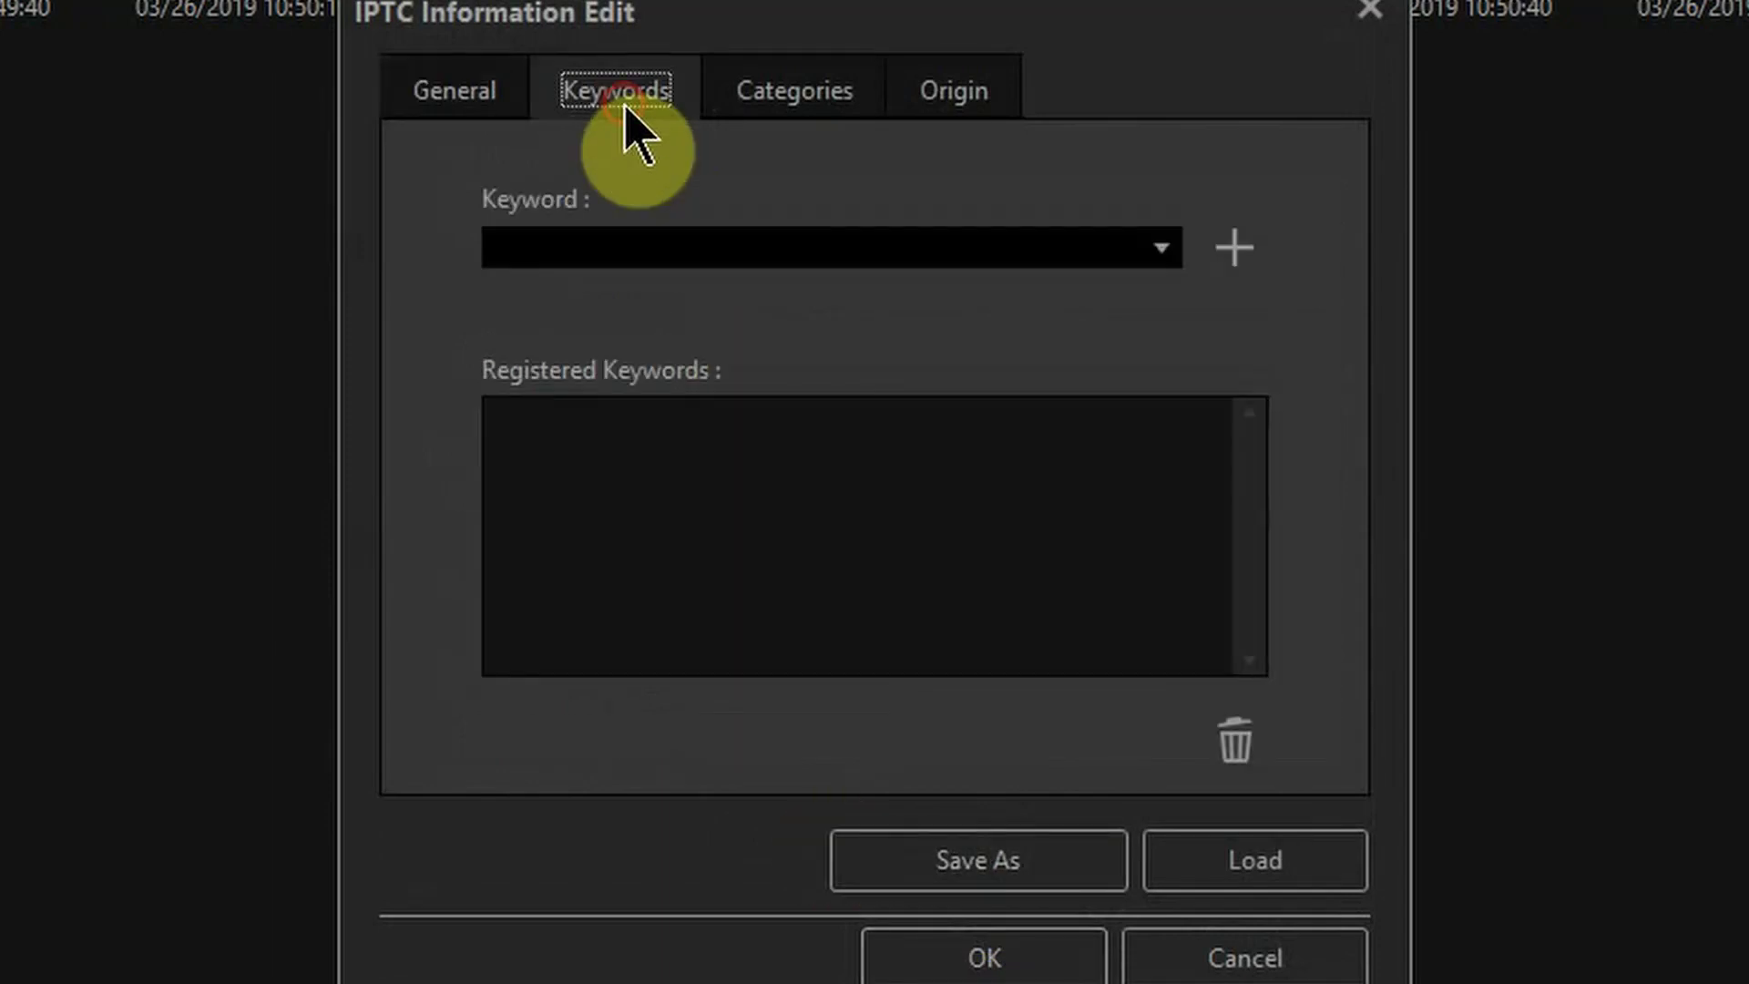
click(800, 108)
click(964, 110)
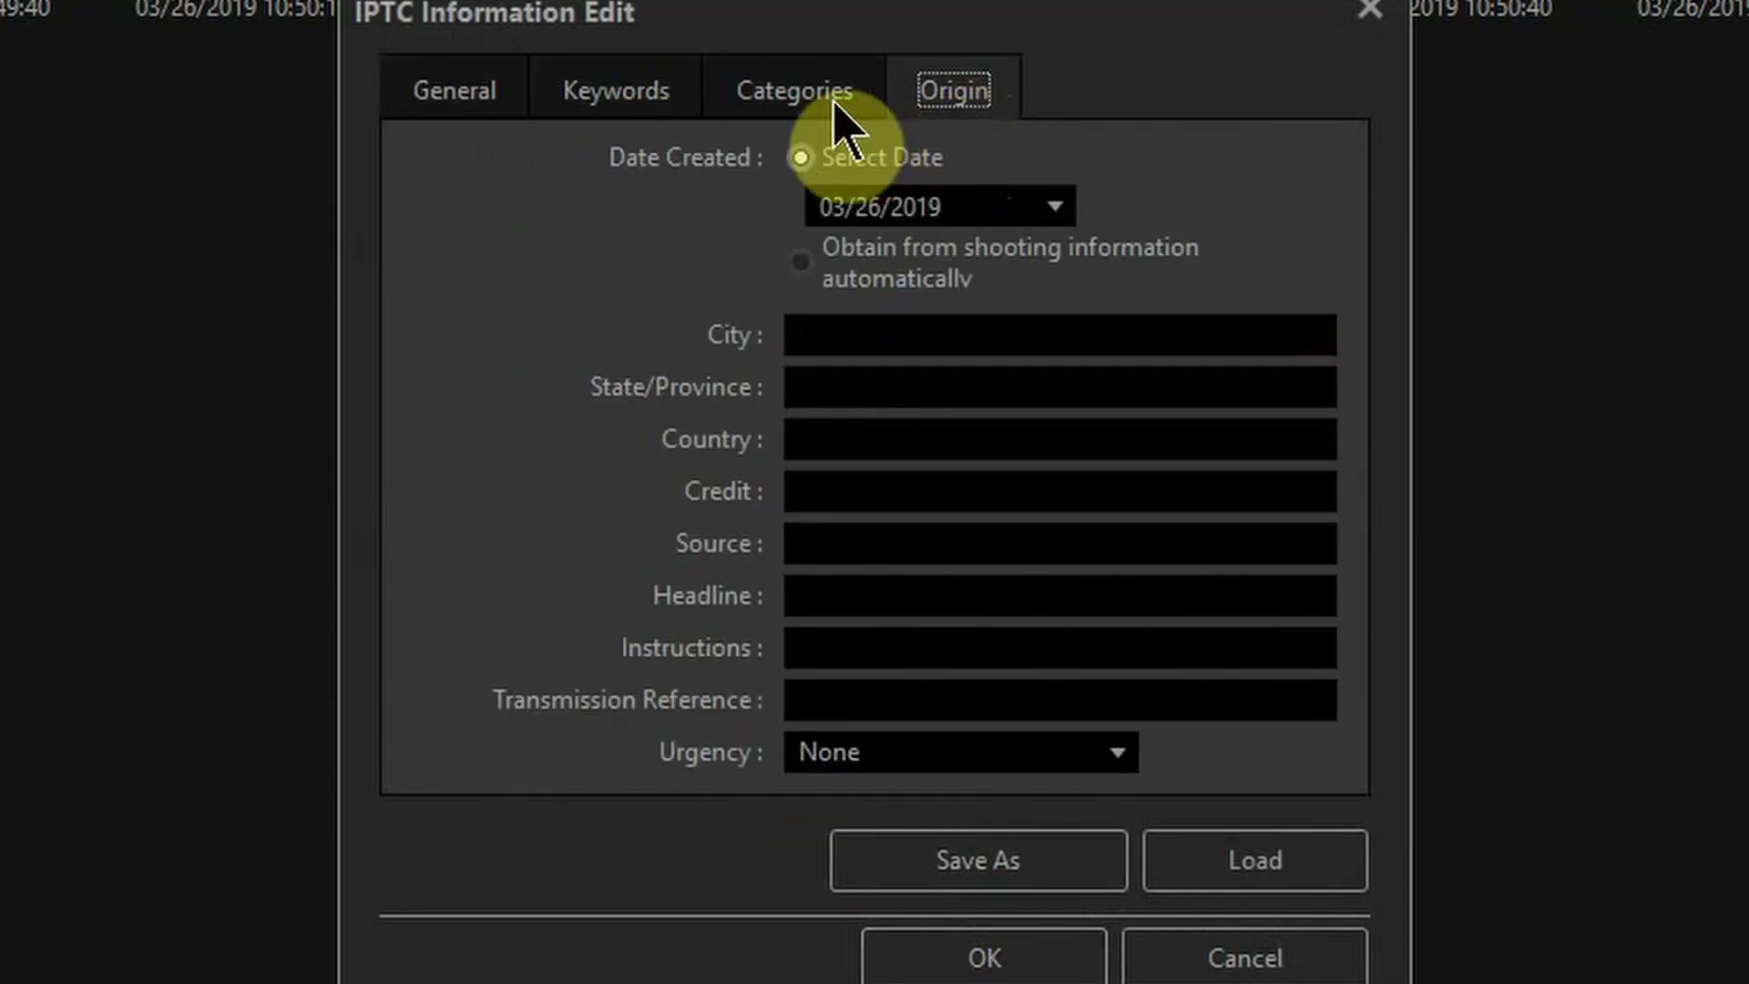
click(825, 114)
click(675, 120)
click(483, 88)
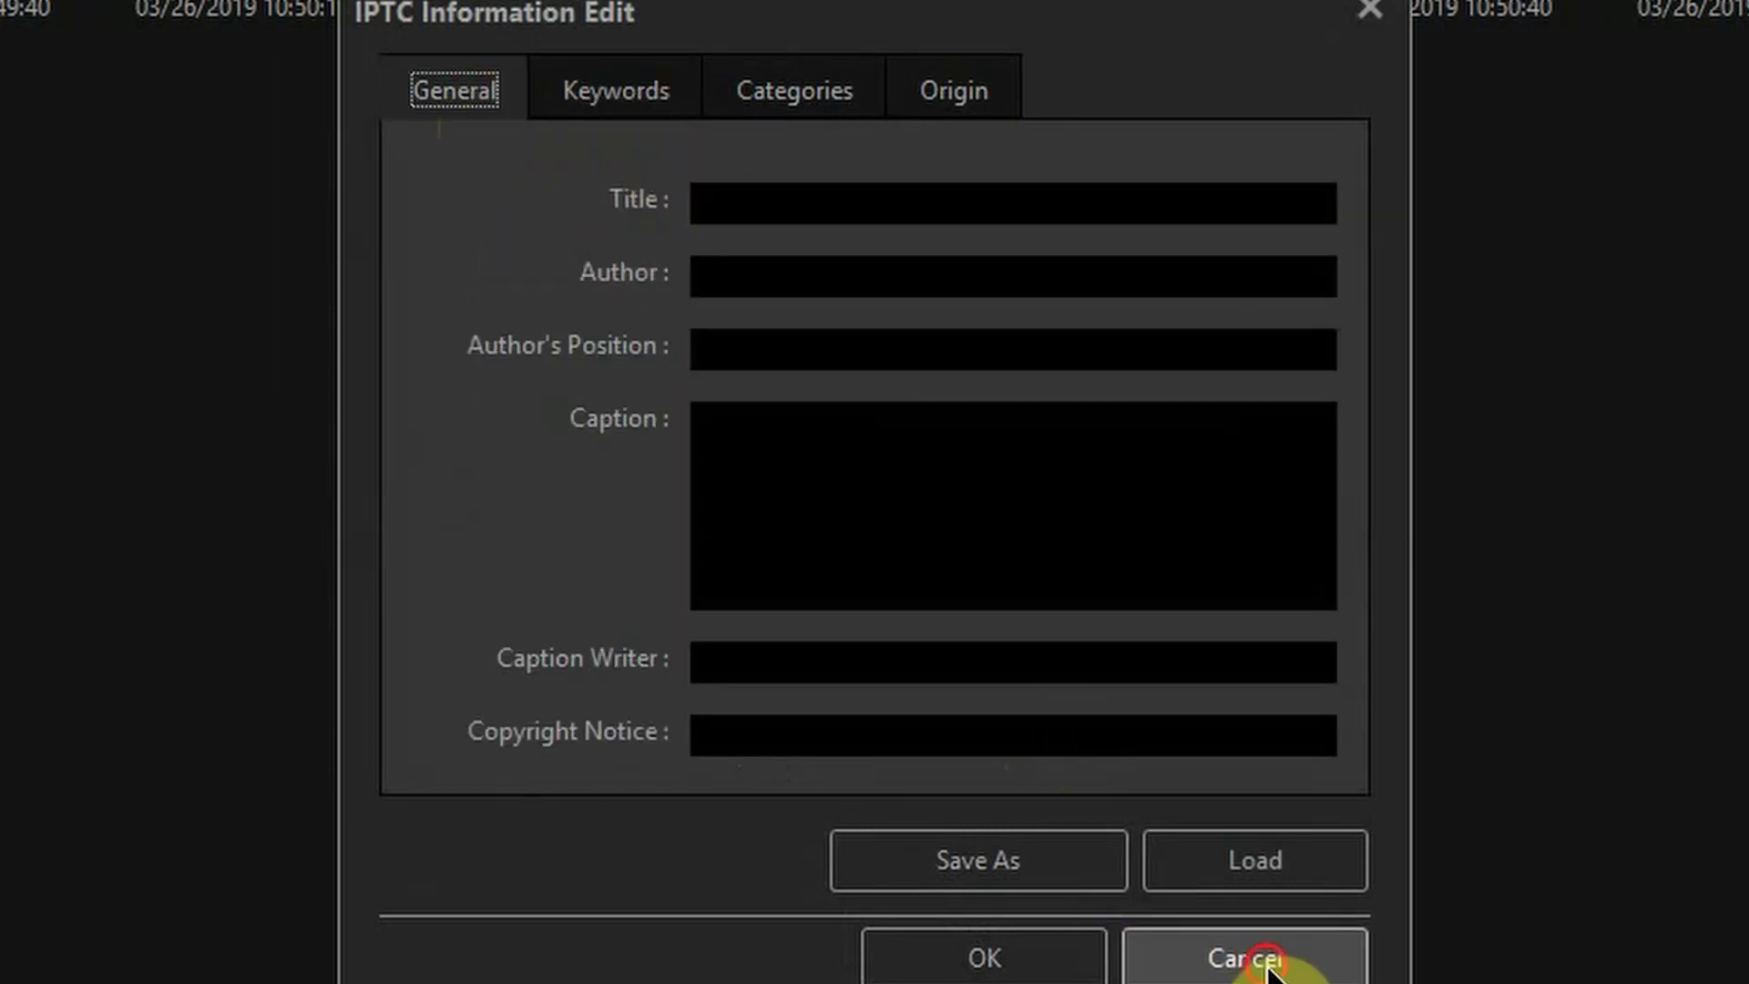
click(1300, 956)
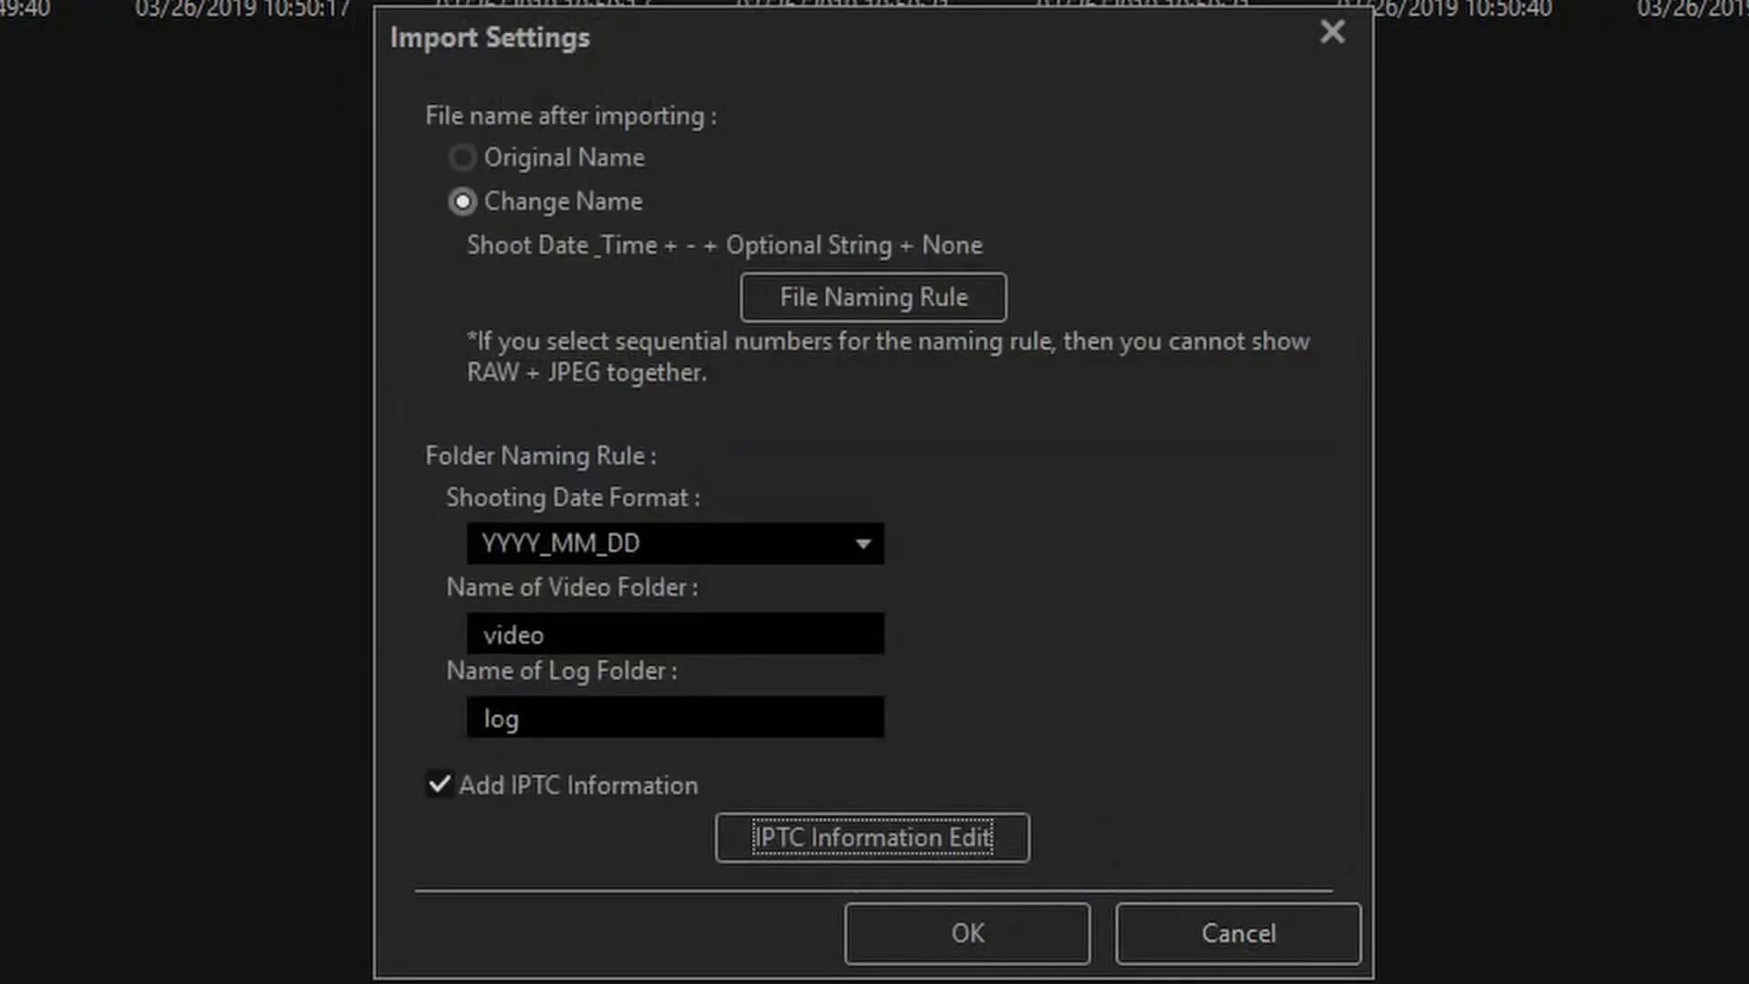
Step: Turn off Add IPTC Information and accept the import settings
click(640, 791)
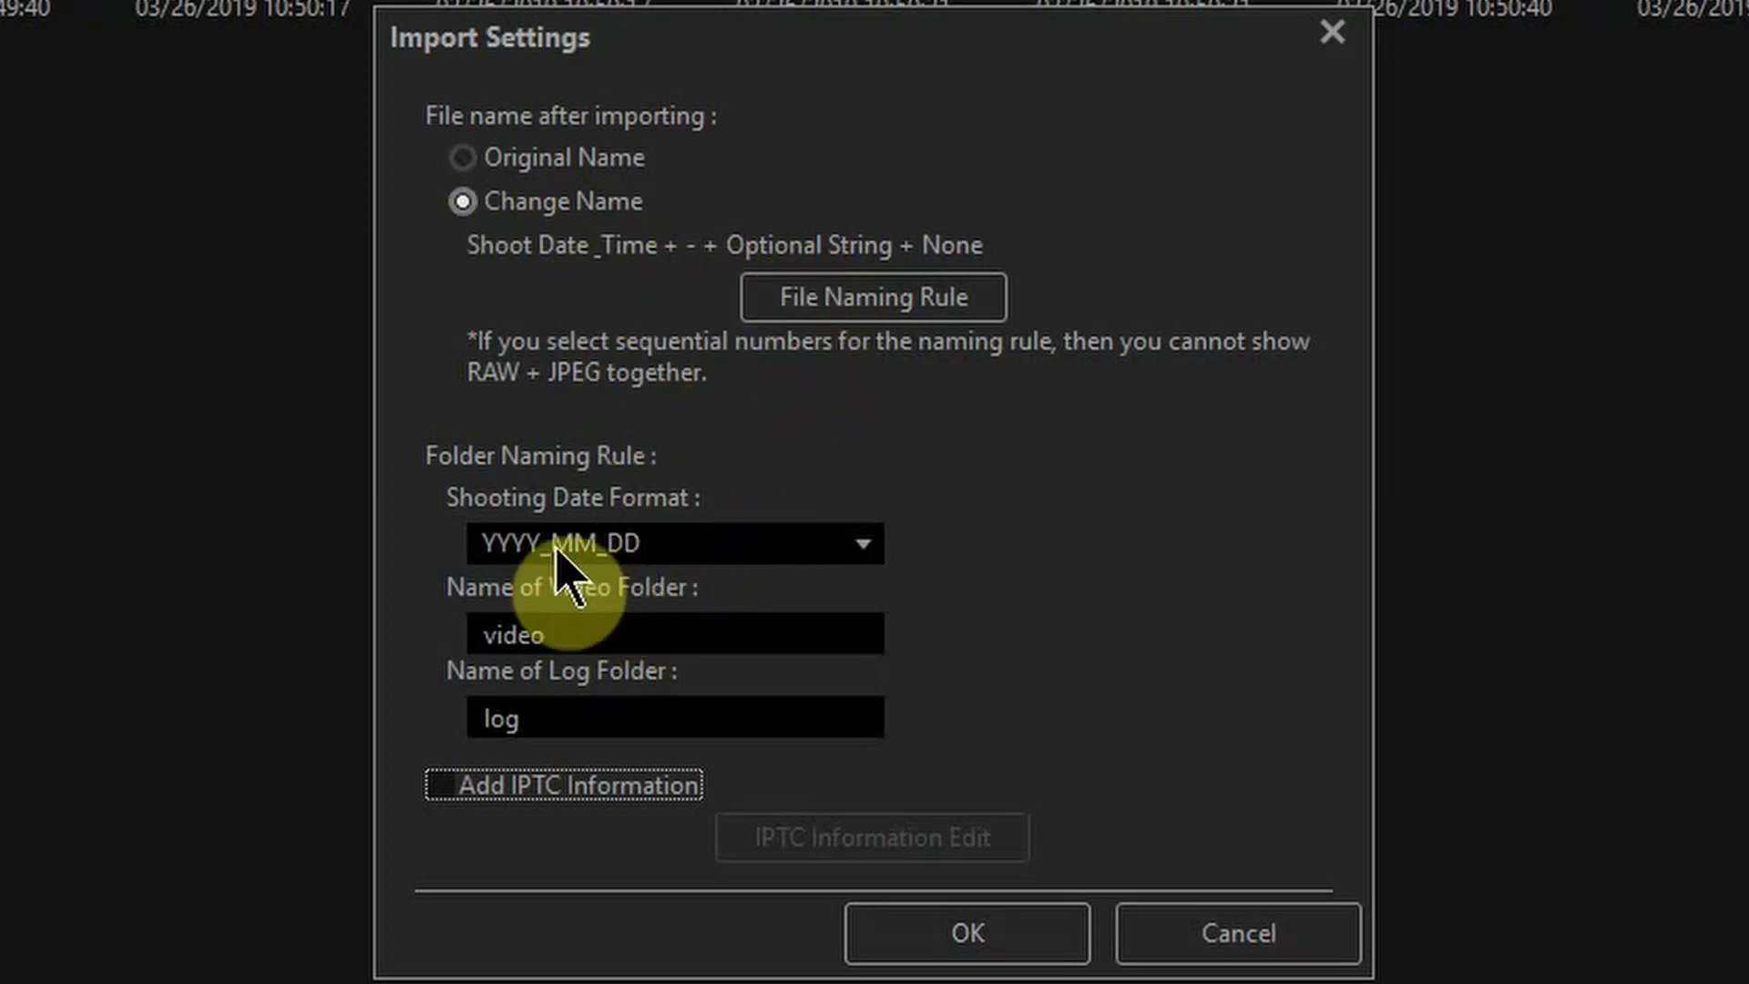
click(963, 943)
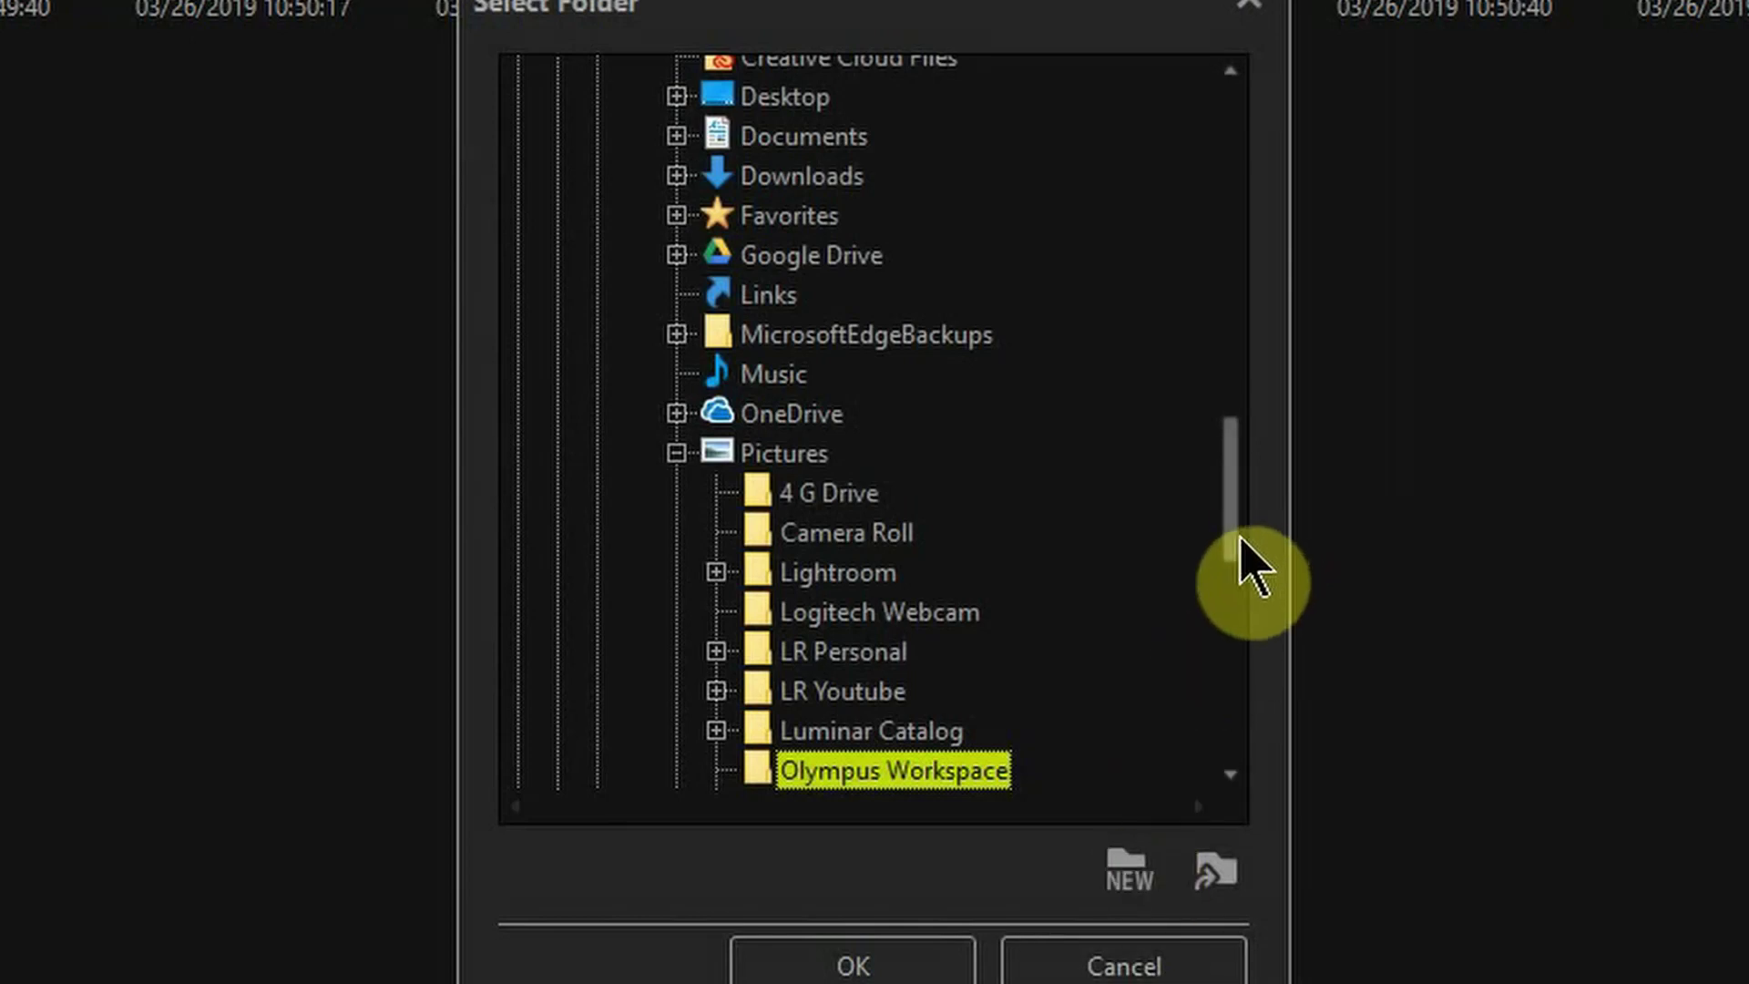
Step: Examine the dated folder structure on the D: drive under Pictures, LR Main, 2019, 1st qtr
drag(1239, 544, 1233, 695)
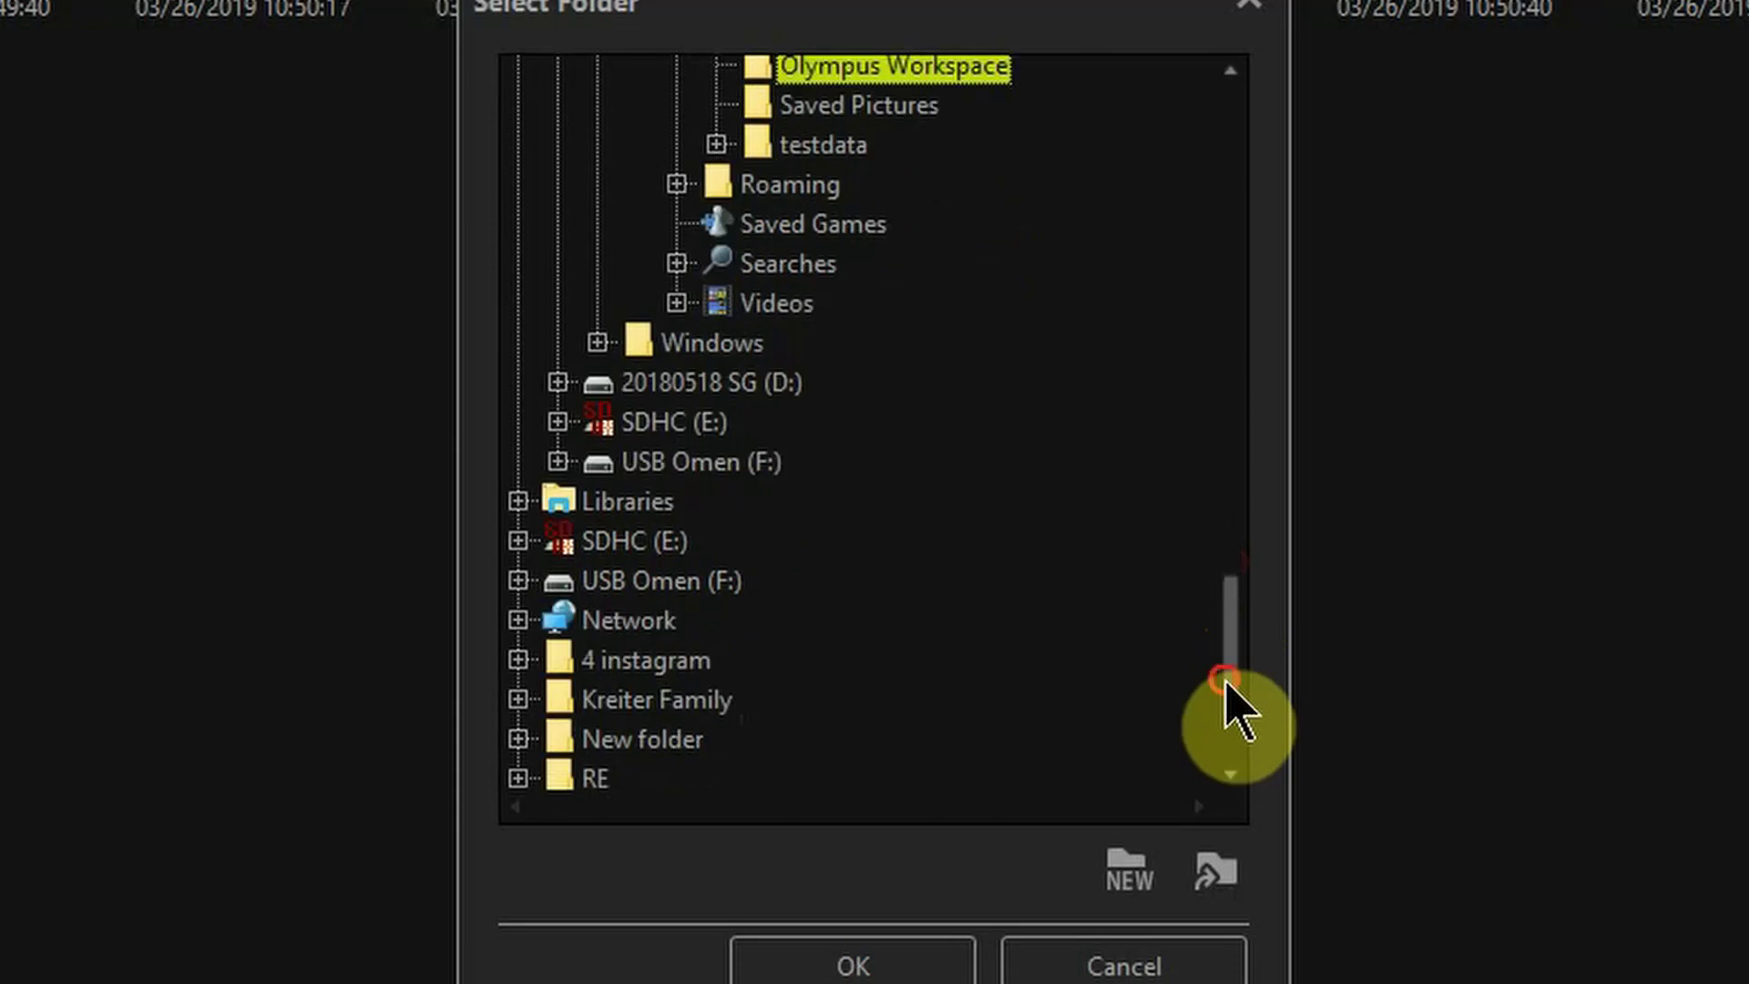
click(557, 383)
click(597, 501)
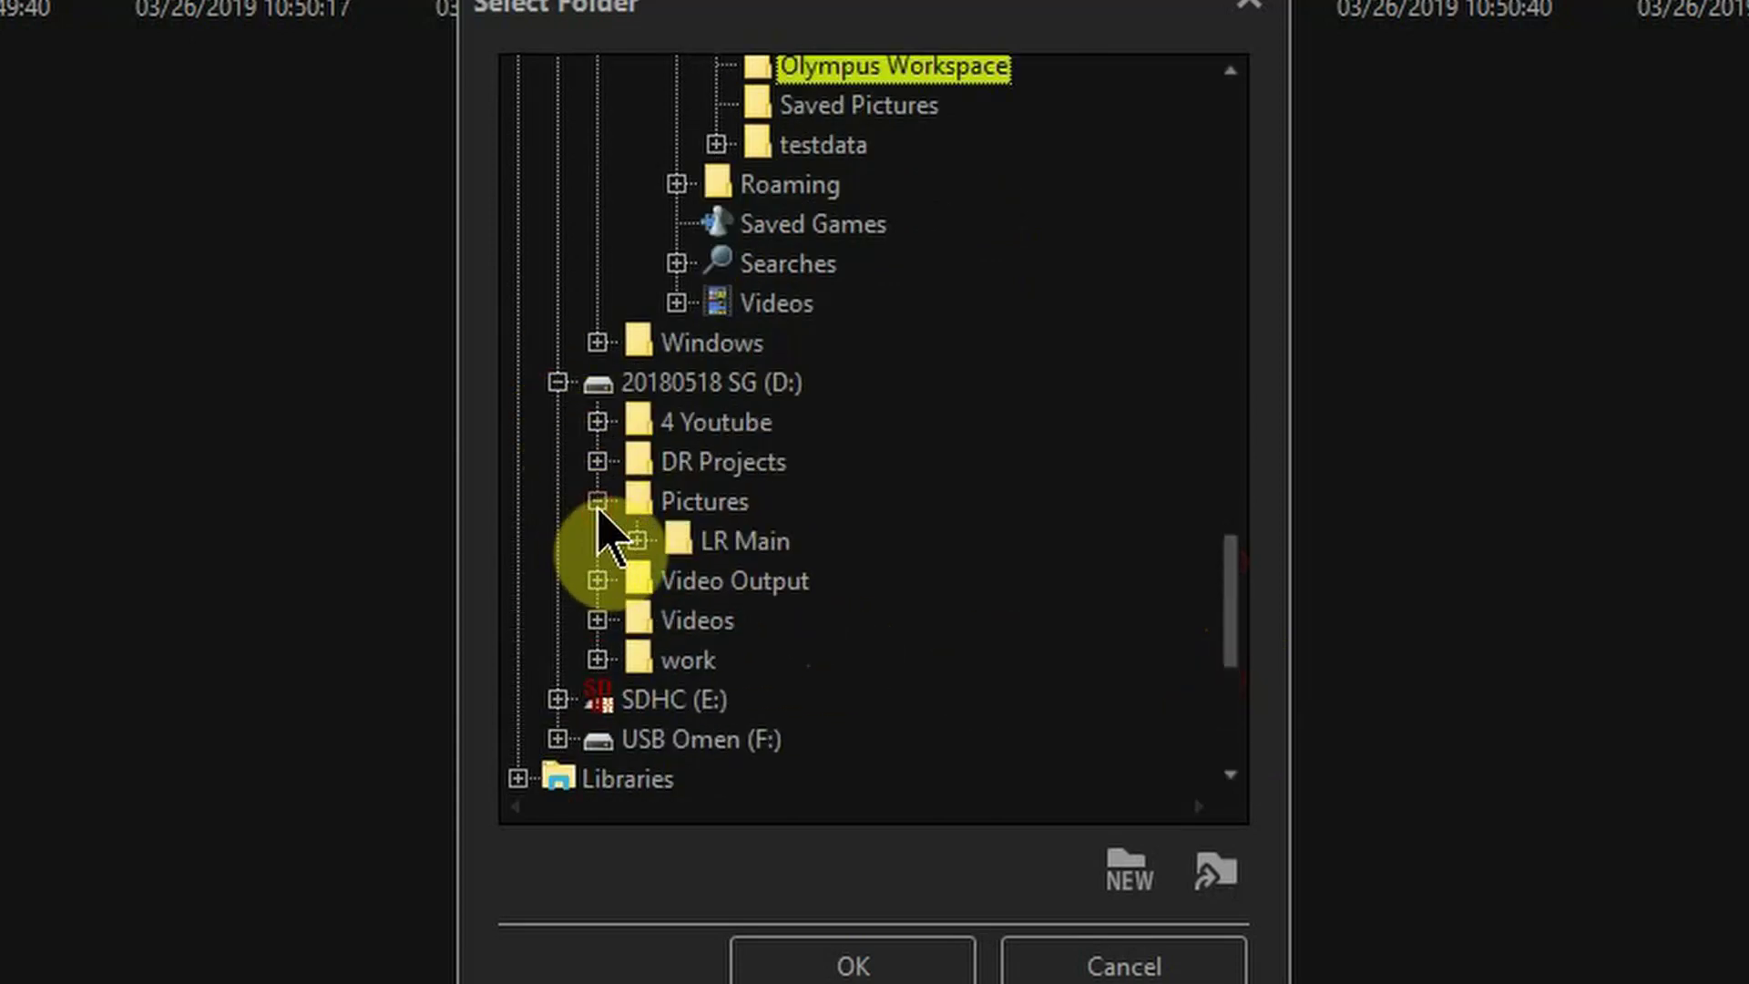
click(638, 542)
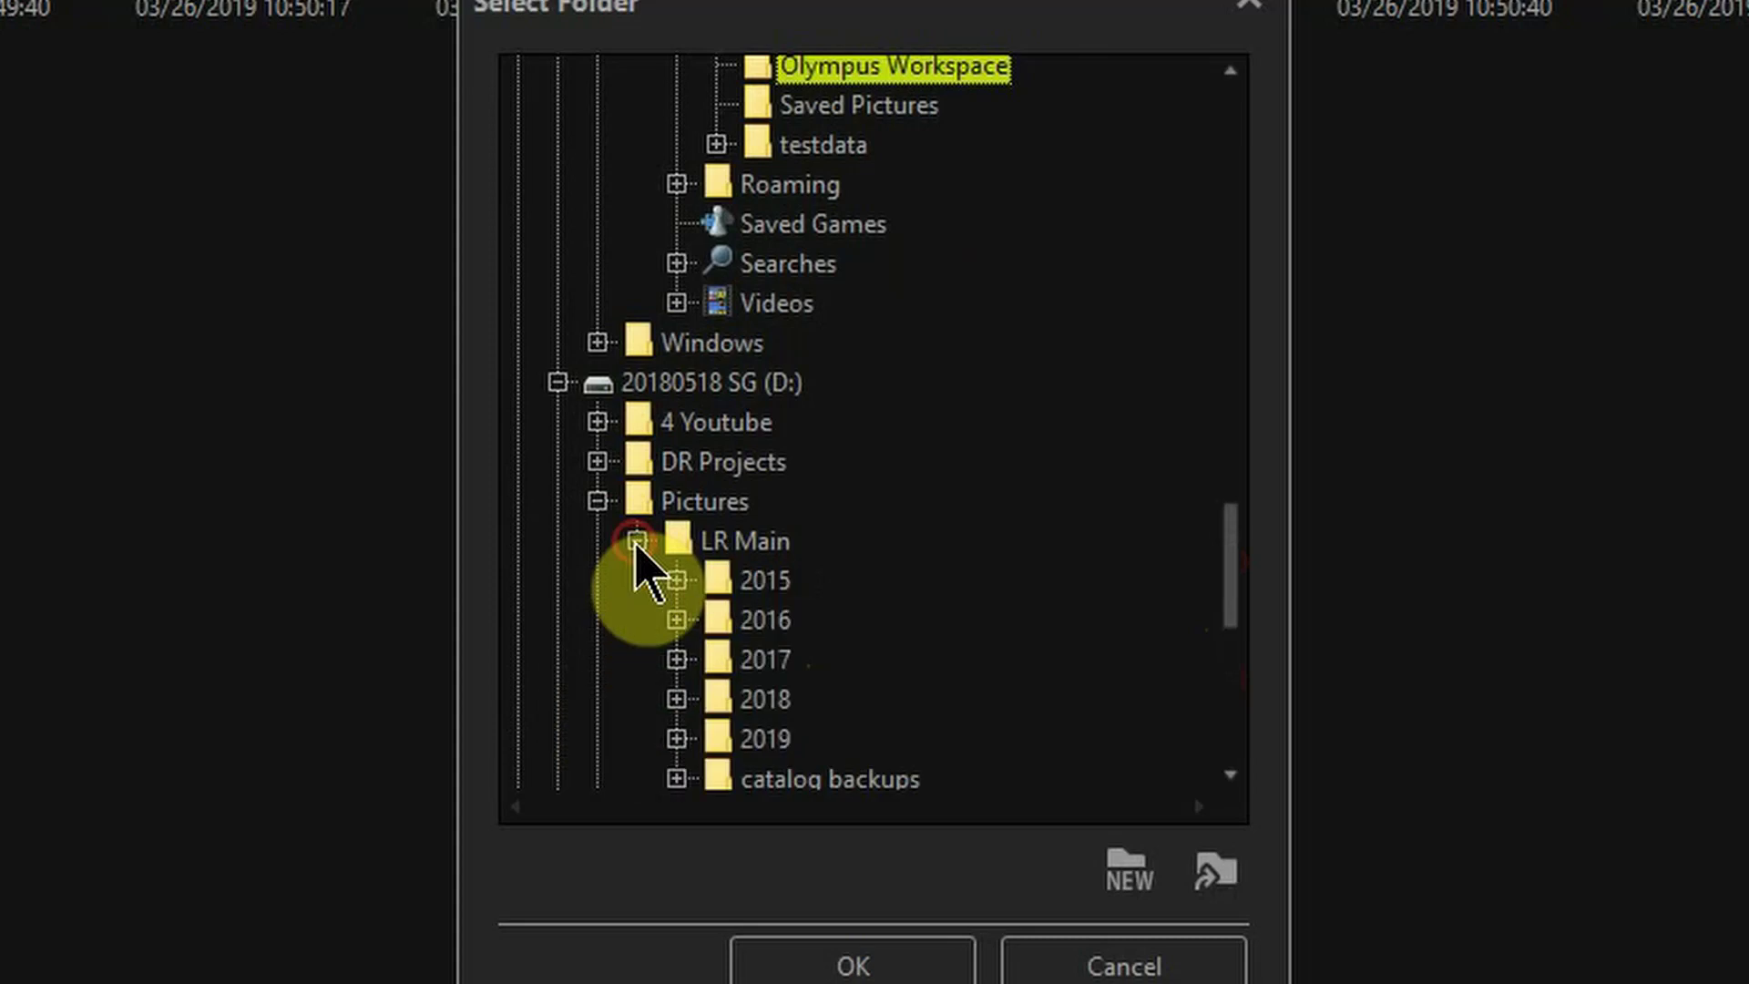
scroll(683, 638, down, 1)
click(676, 638)
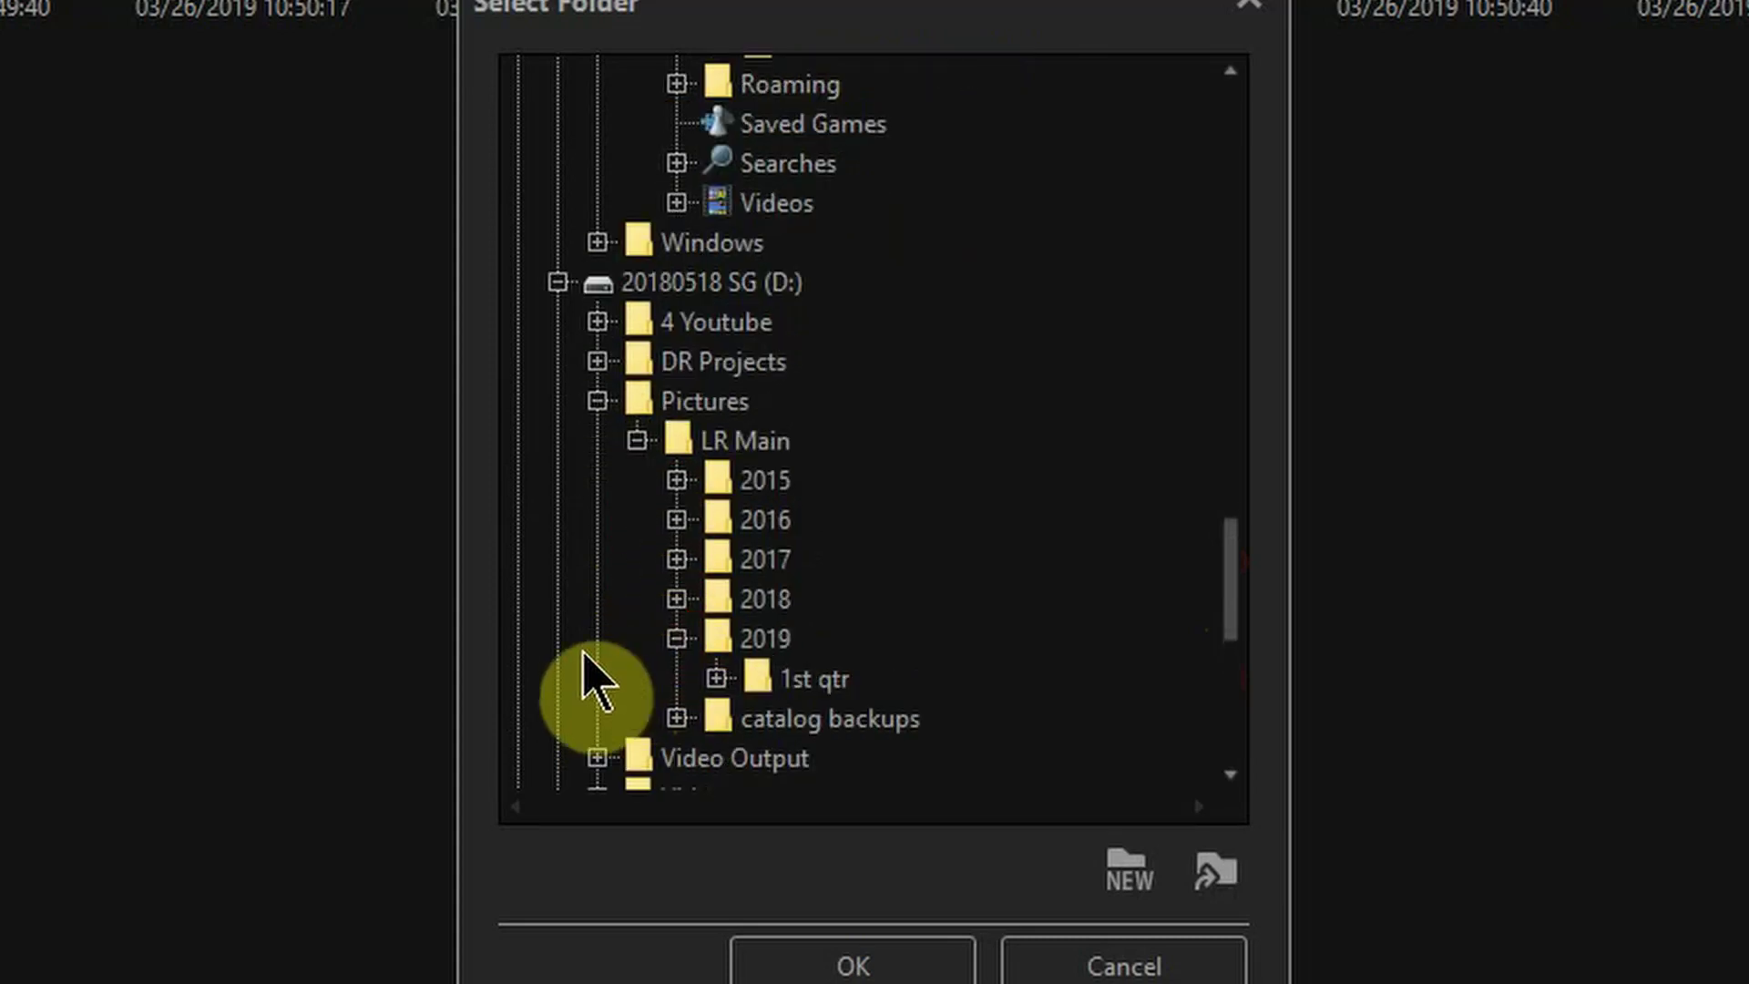
scroll(649, 660, down, 1)
click(717, 578)
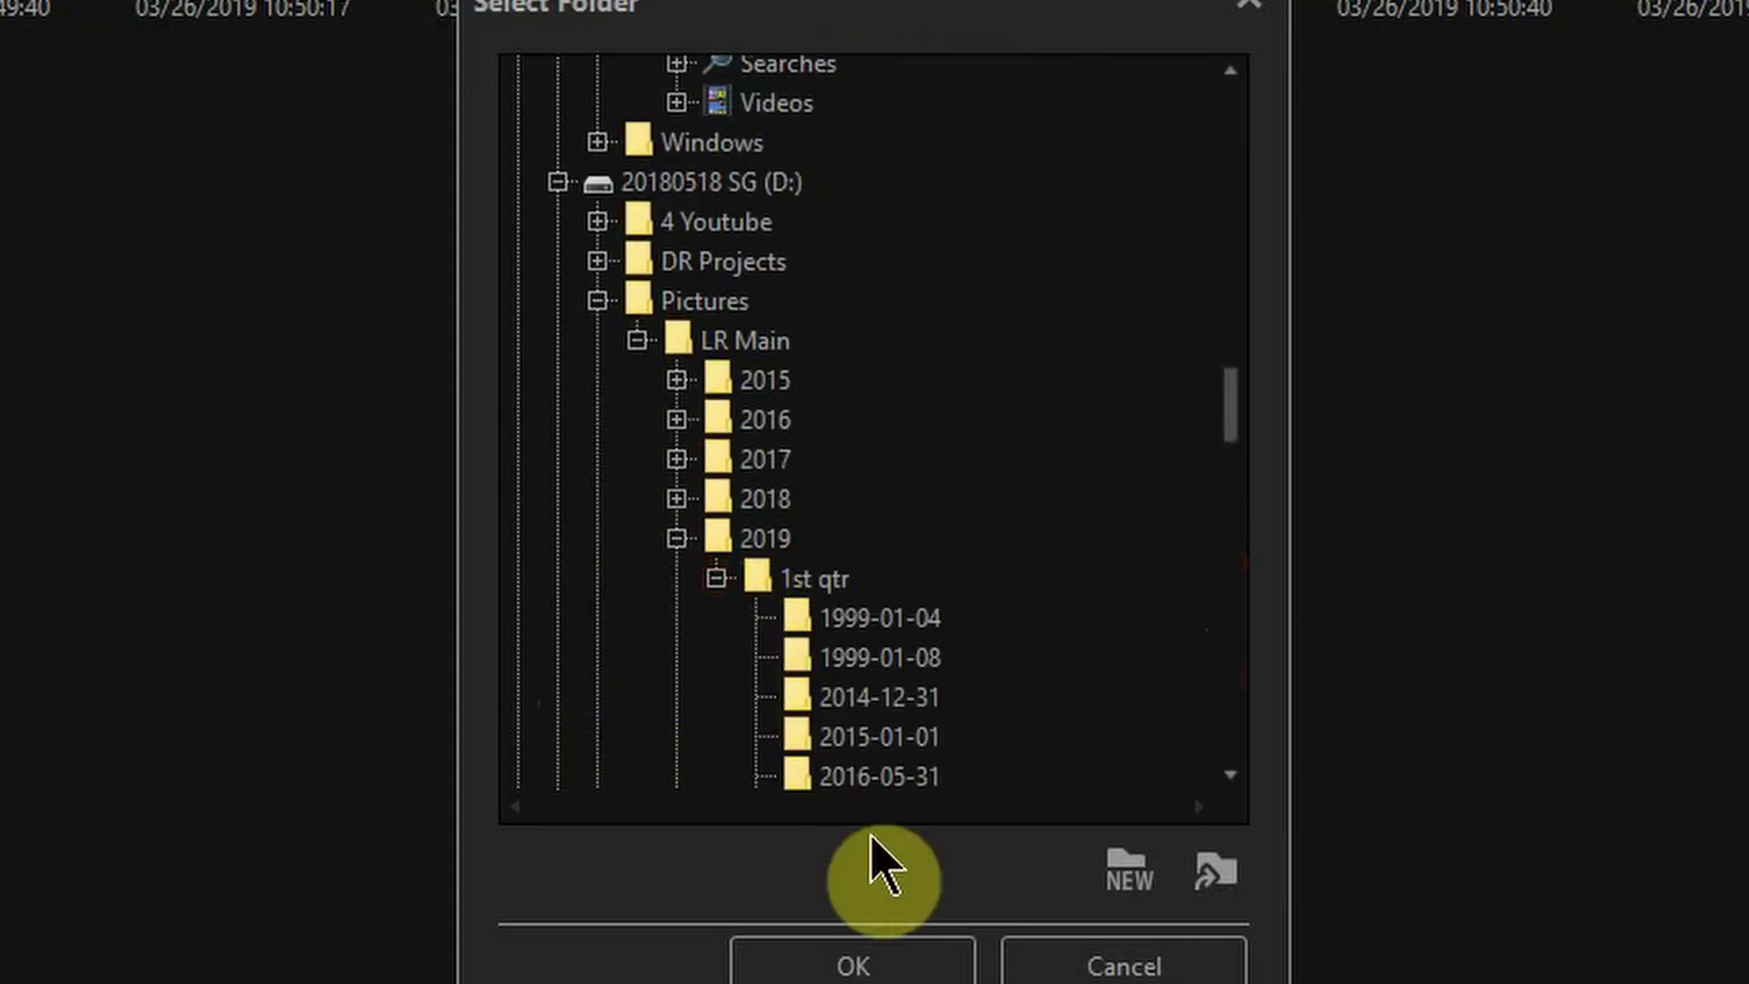
scroll(931, 673, down, 11)
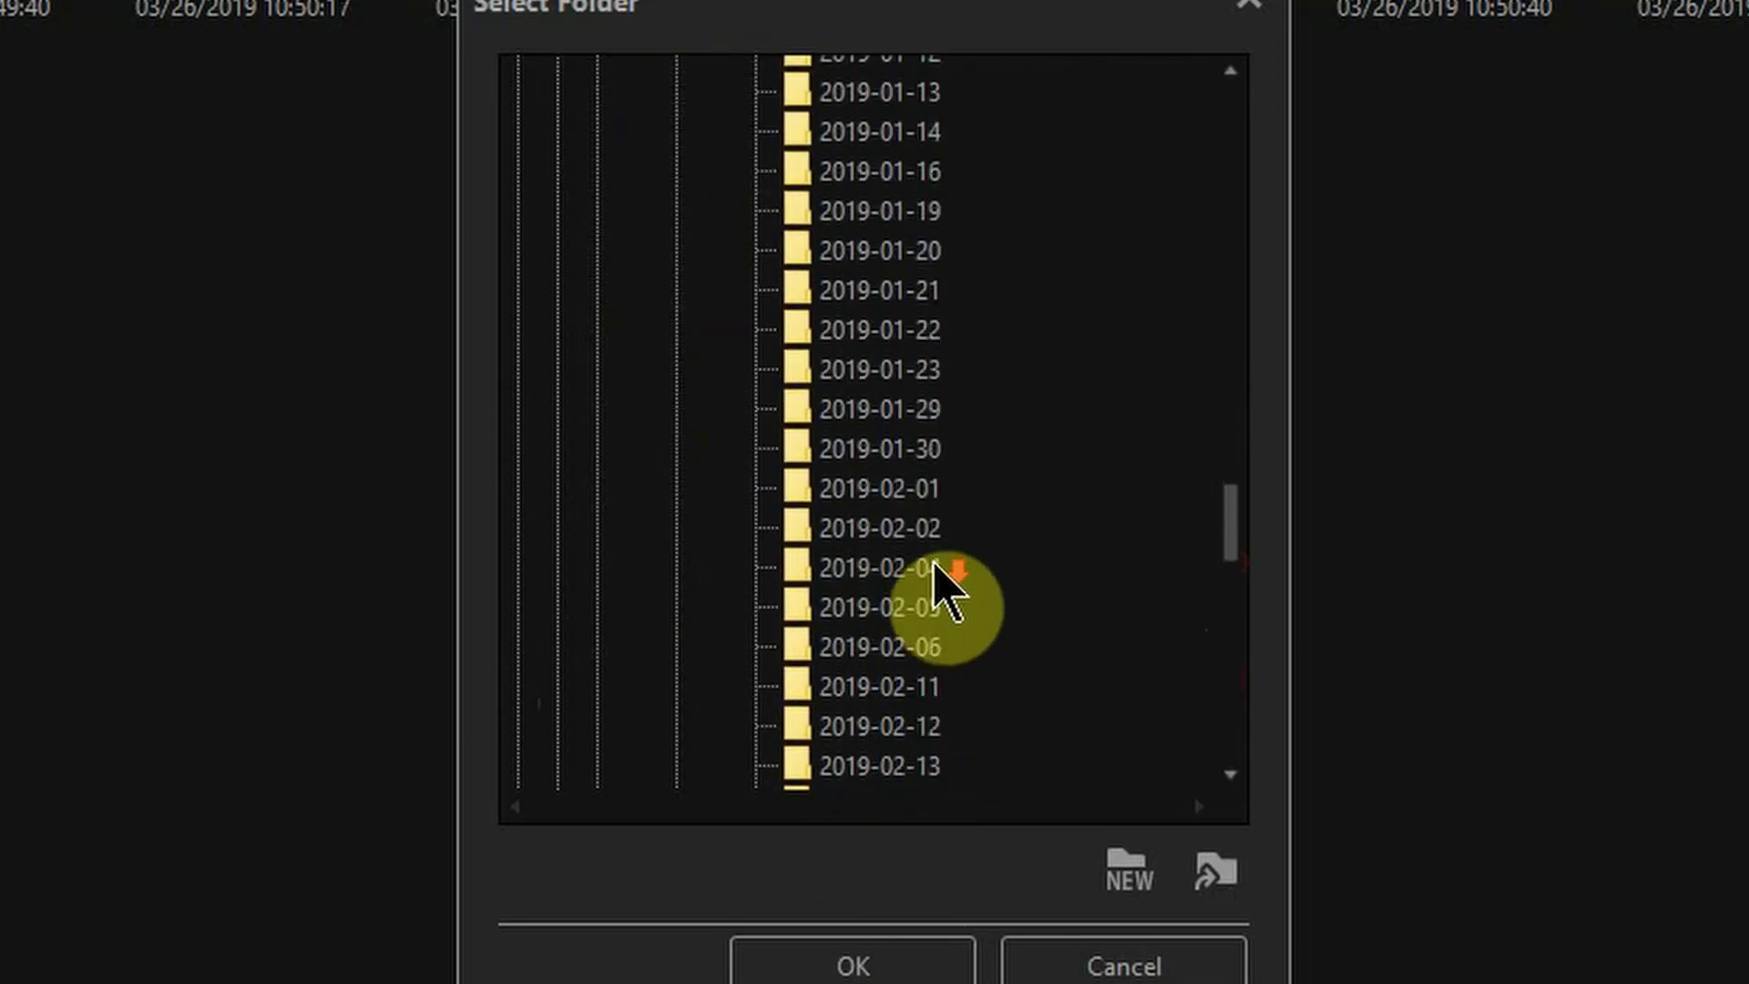
scroll(943, 590, down, 9)
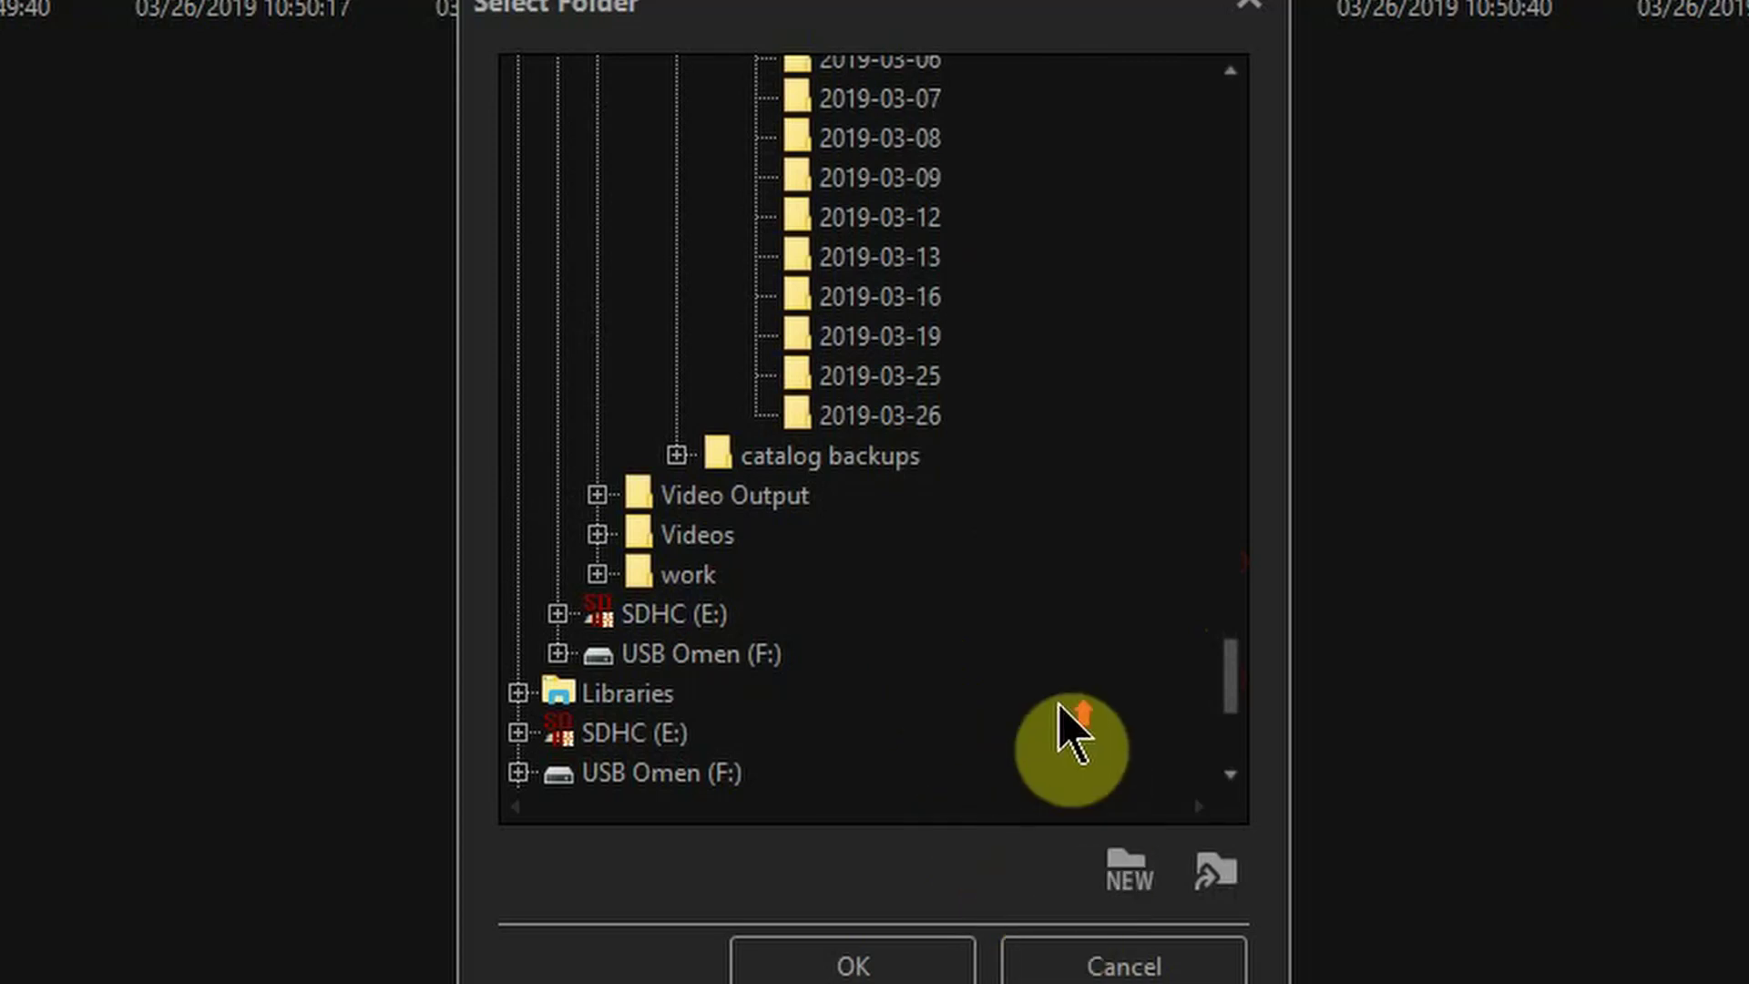
scroll(1074, 730, up, 6)
scroll(1074, 730, up, 15)
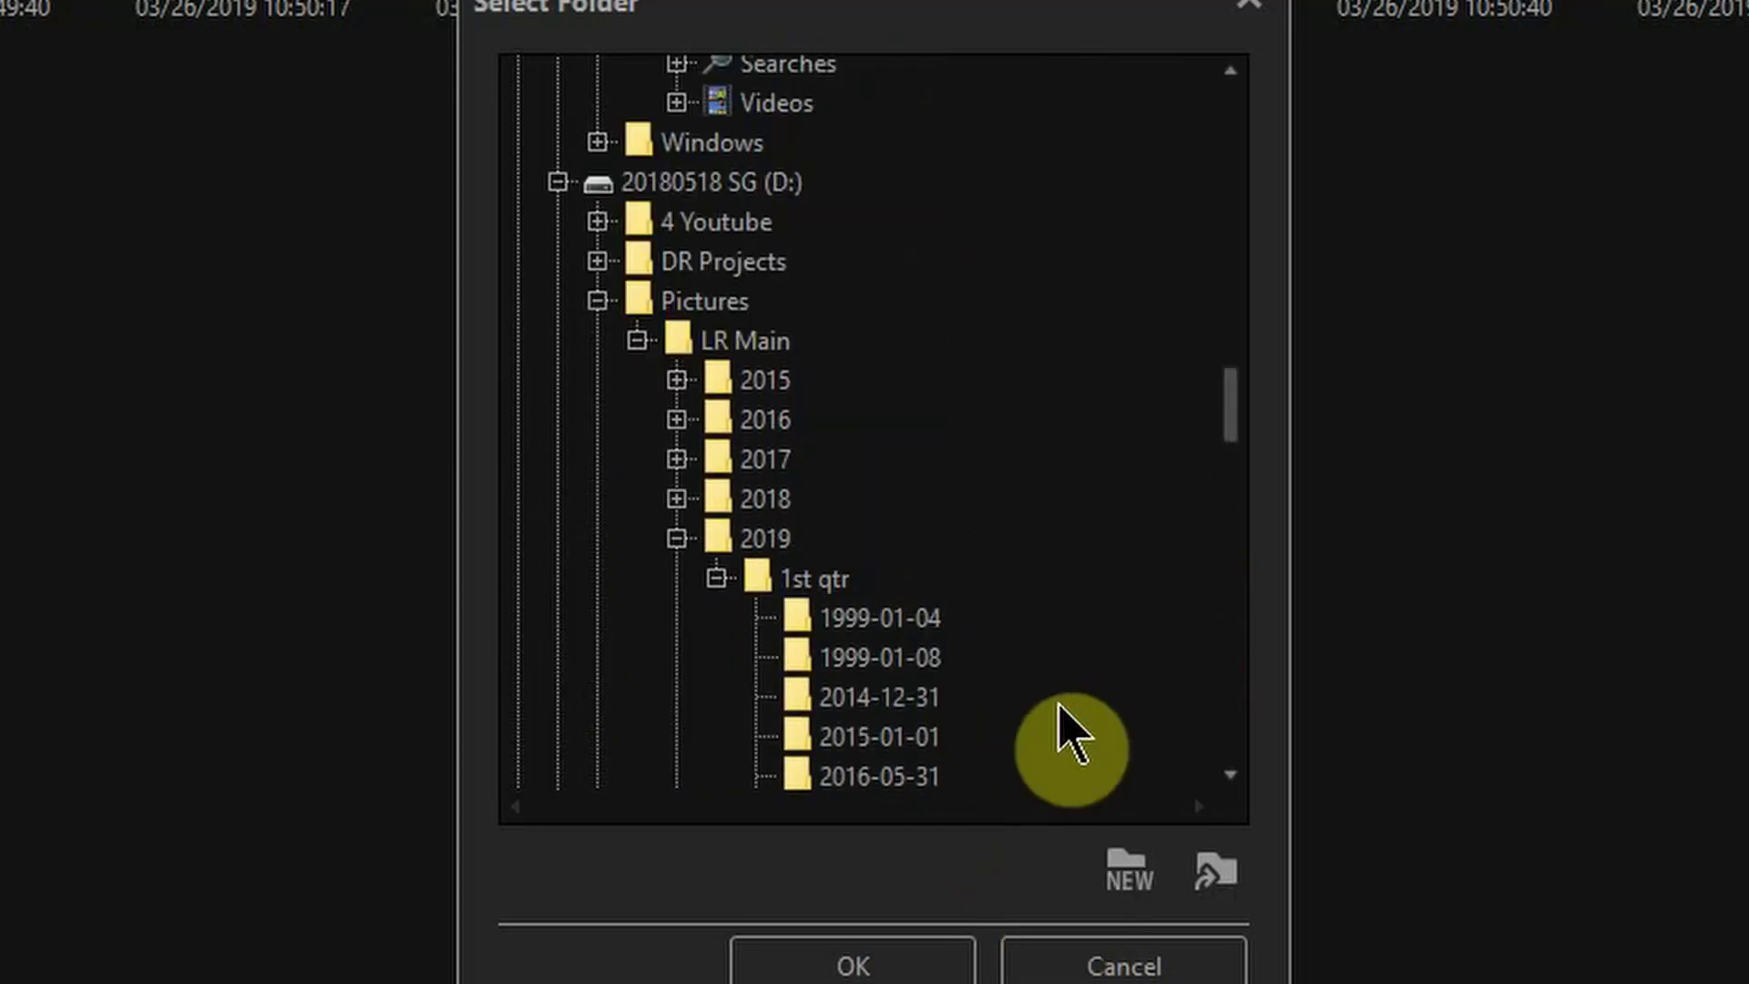
Step: Create a new folder named 2019 inside the Olympus Workspace folder
scroll(1074, 730, up, 2)
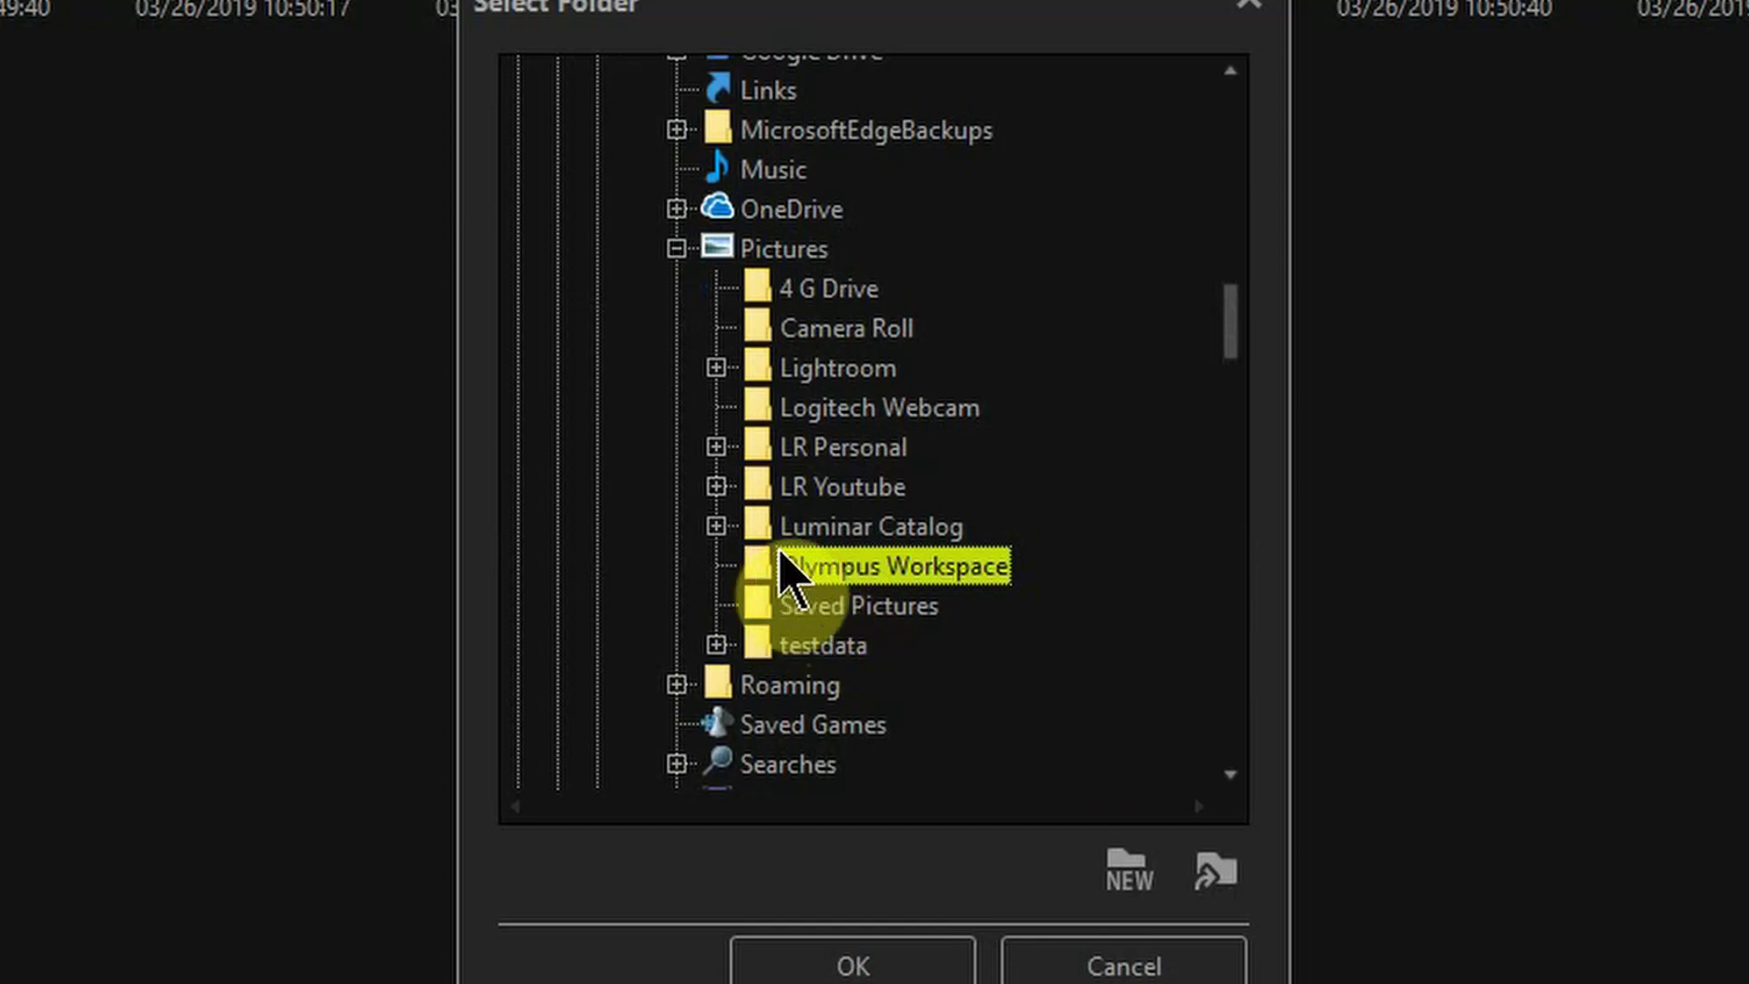
click(1113, 877)
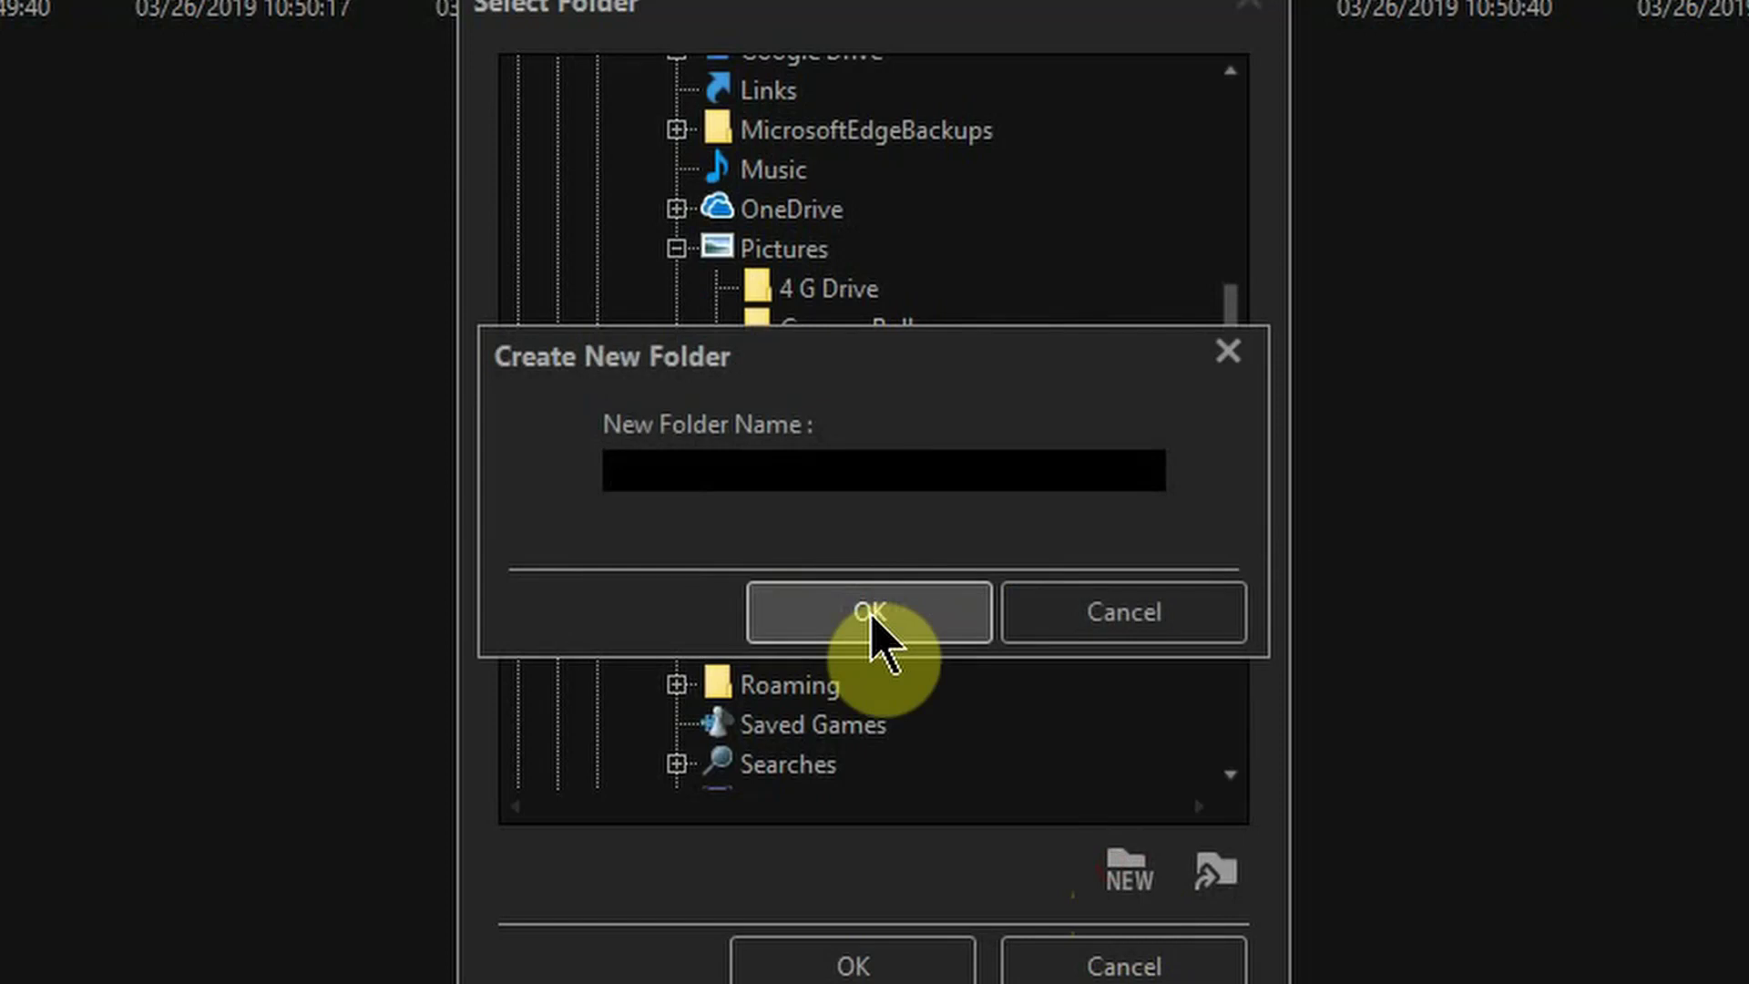
text(2019)
click(870, 615)
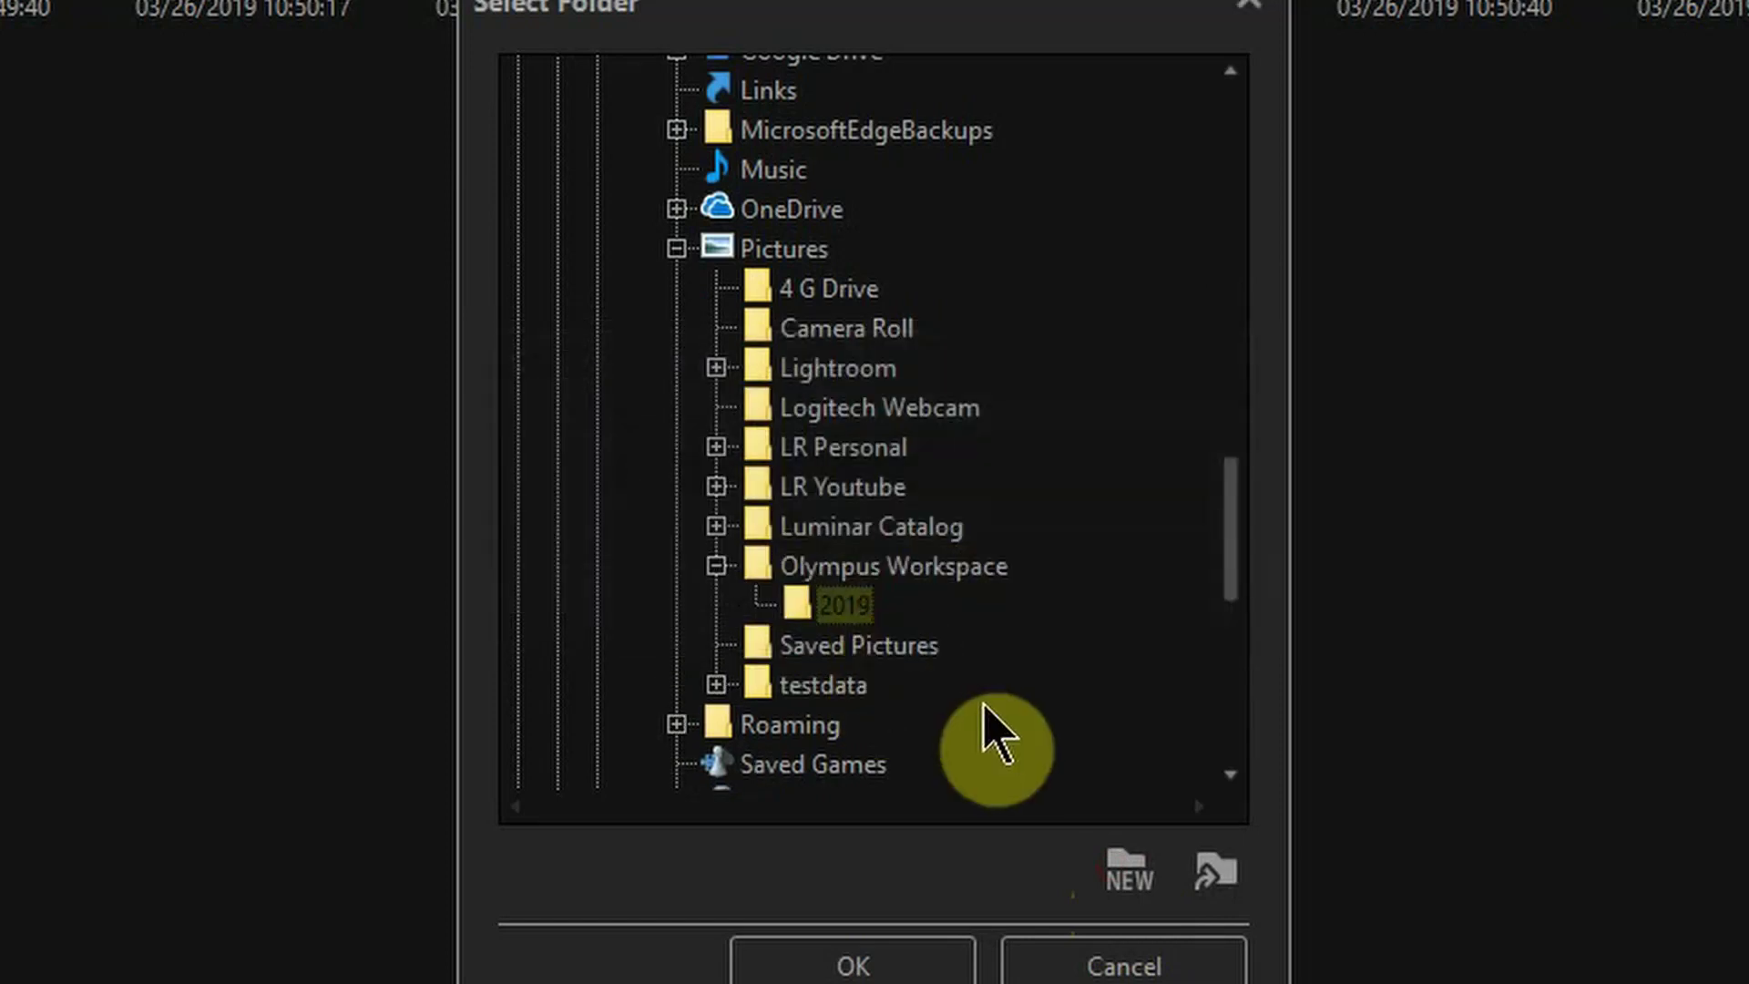
Step: Create a subfolder named 1st qtr inside the new 2019 folder
click(1122, 875)
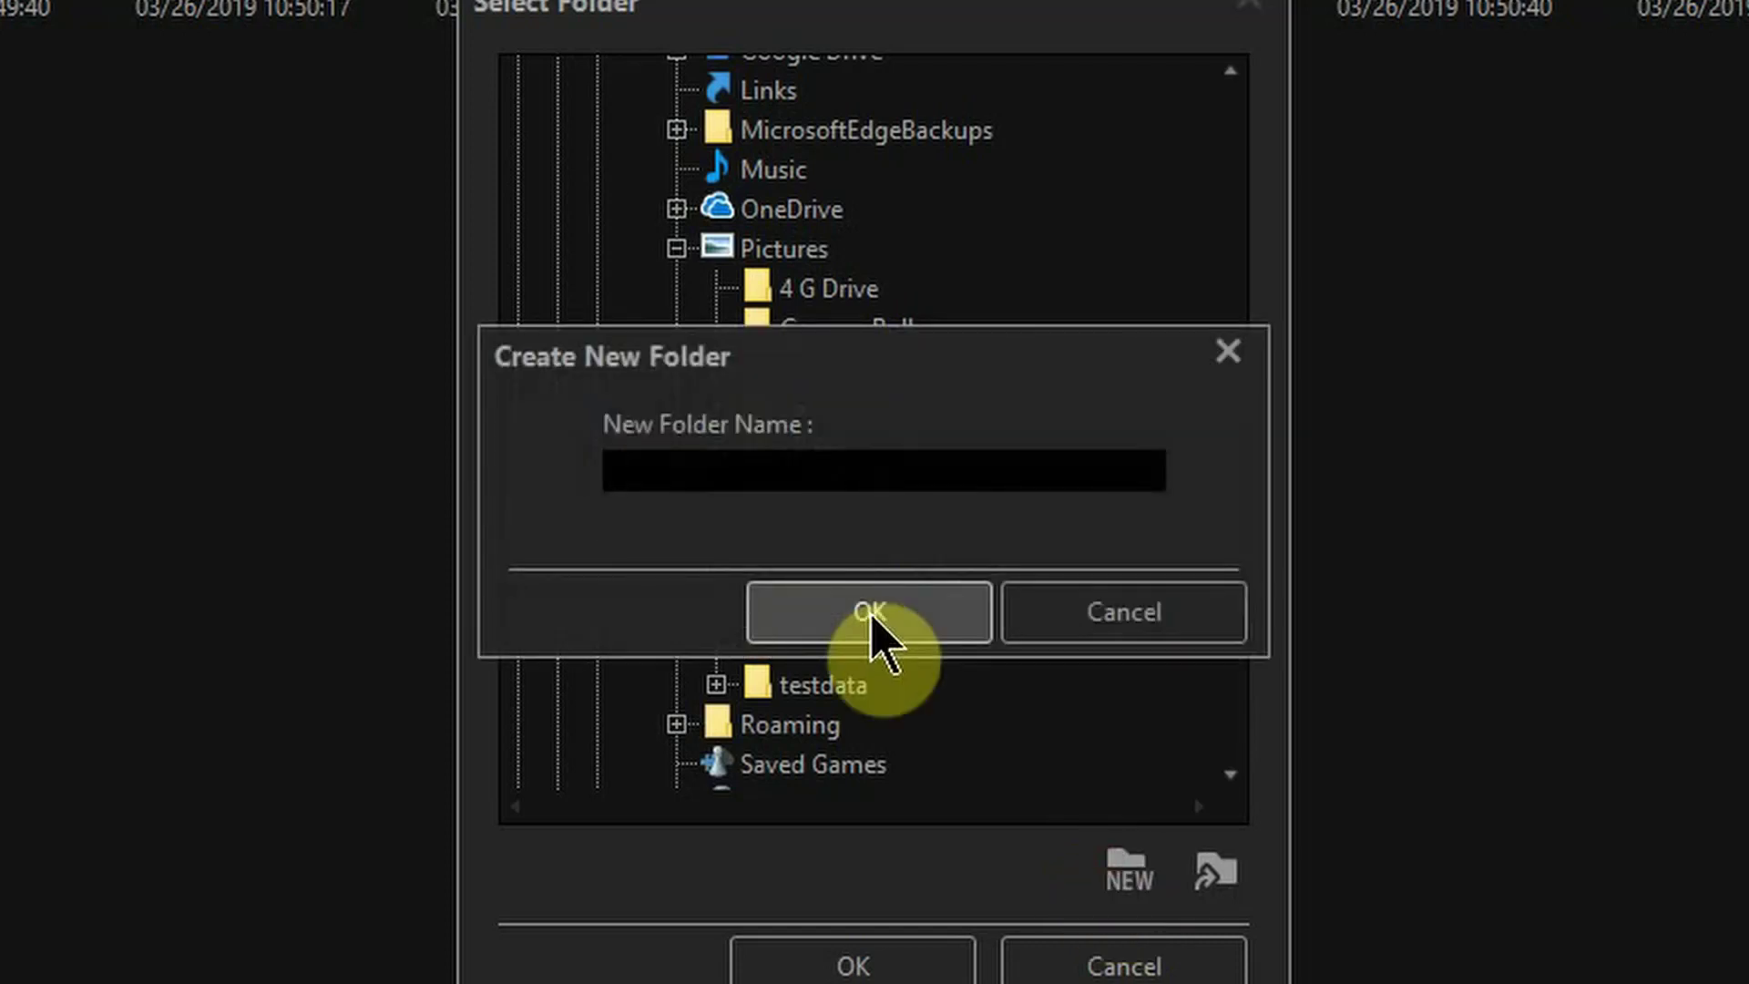
text(12)
key(BackSpace)
text(st qtr)
click(871, 619)
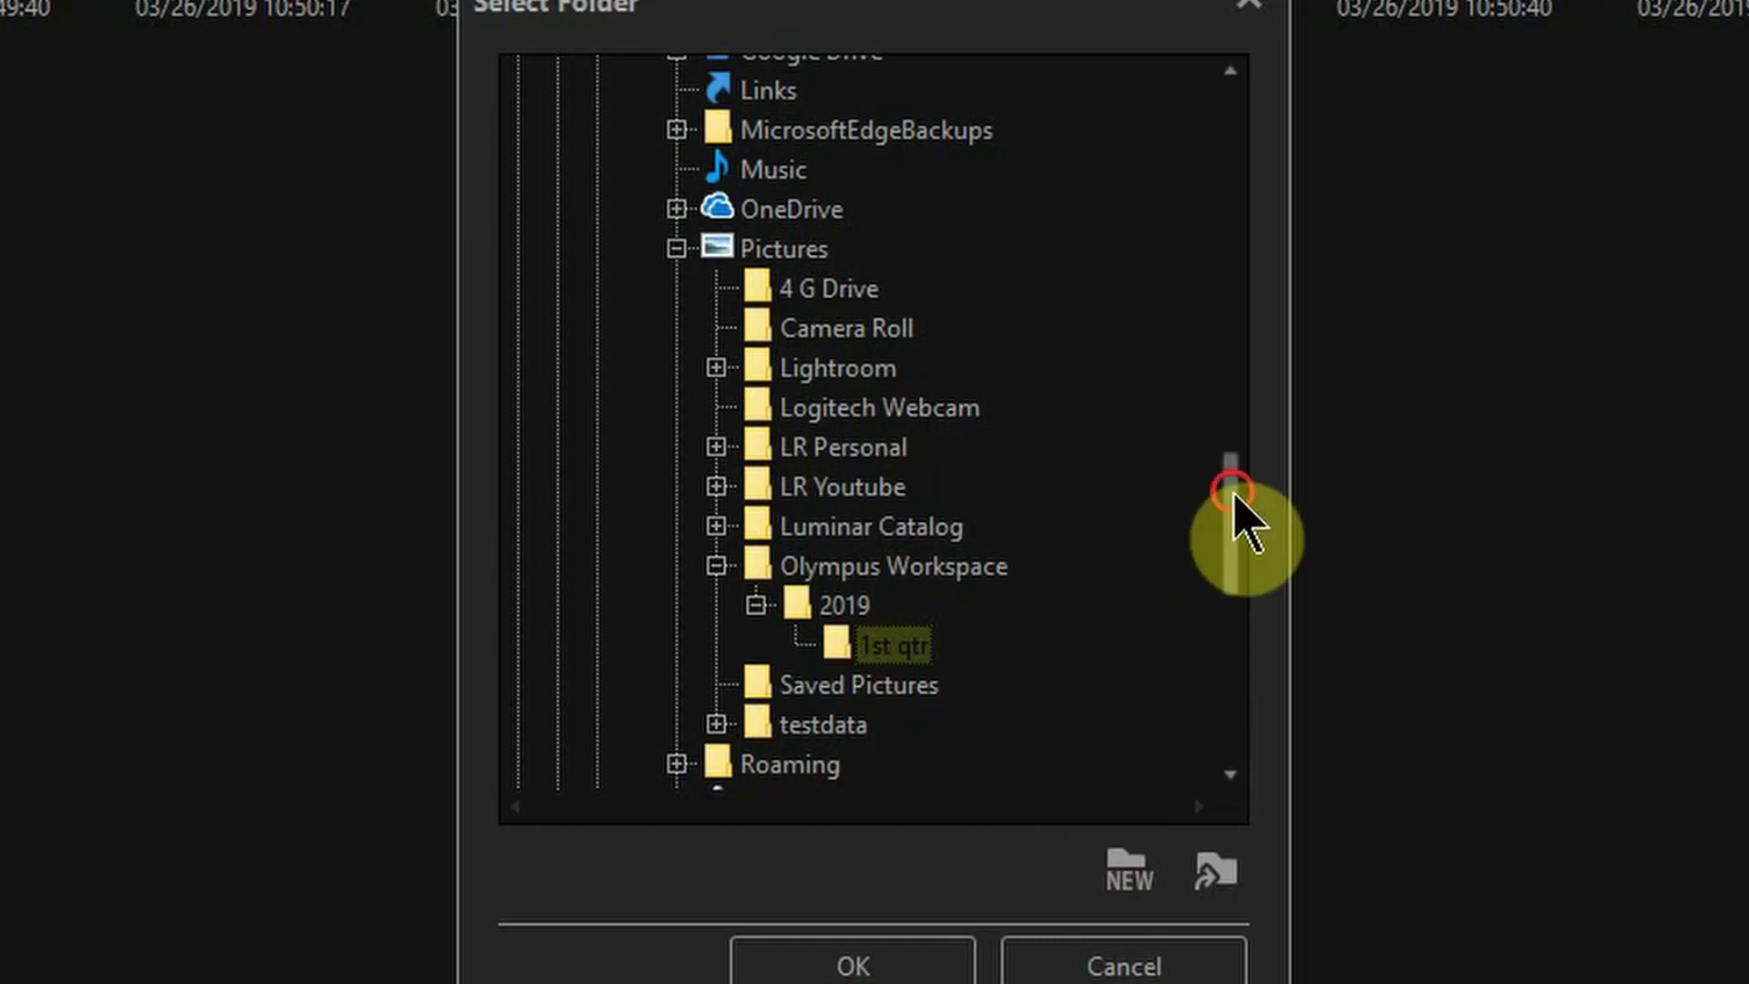
Step: Examine the quarterly subfolders of 2018 on the D: drive under Pictures, LR Main
drag(1232, 520, 1225, 633)
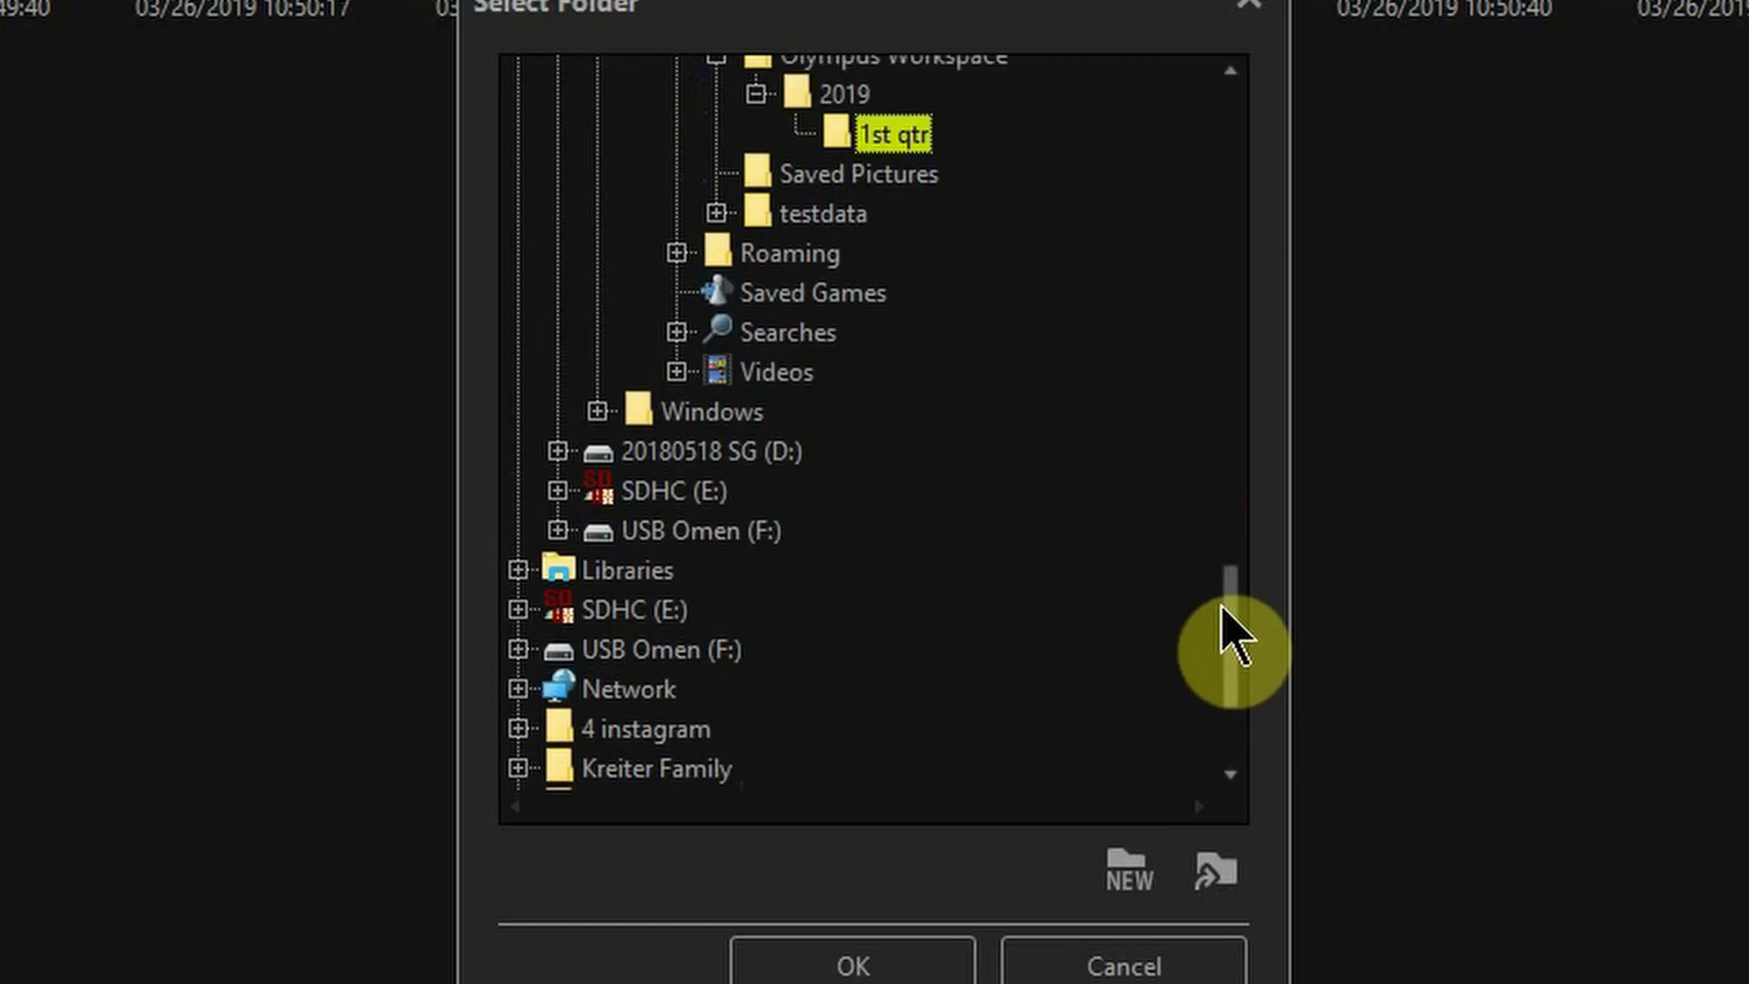
click(558, 450)
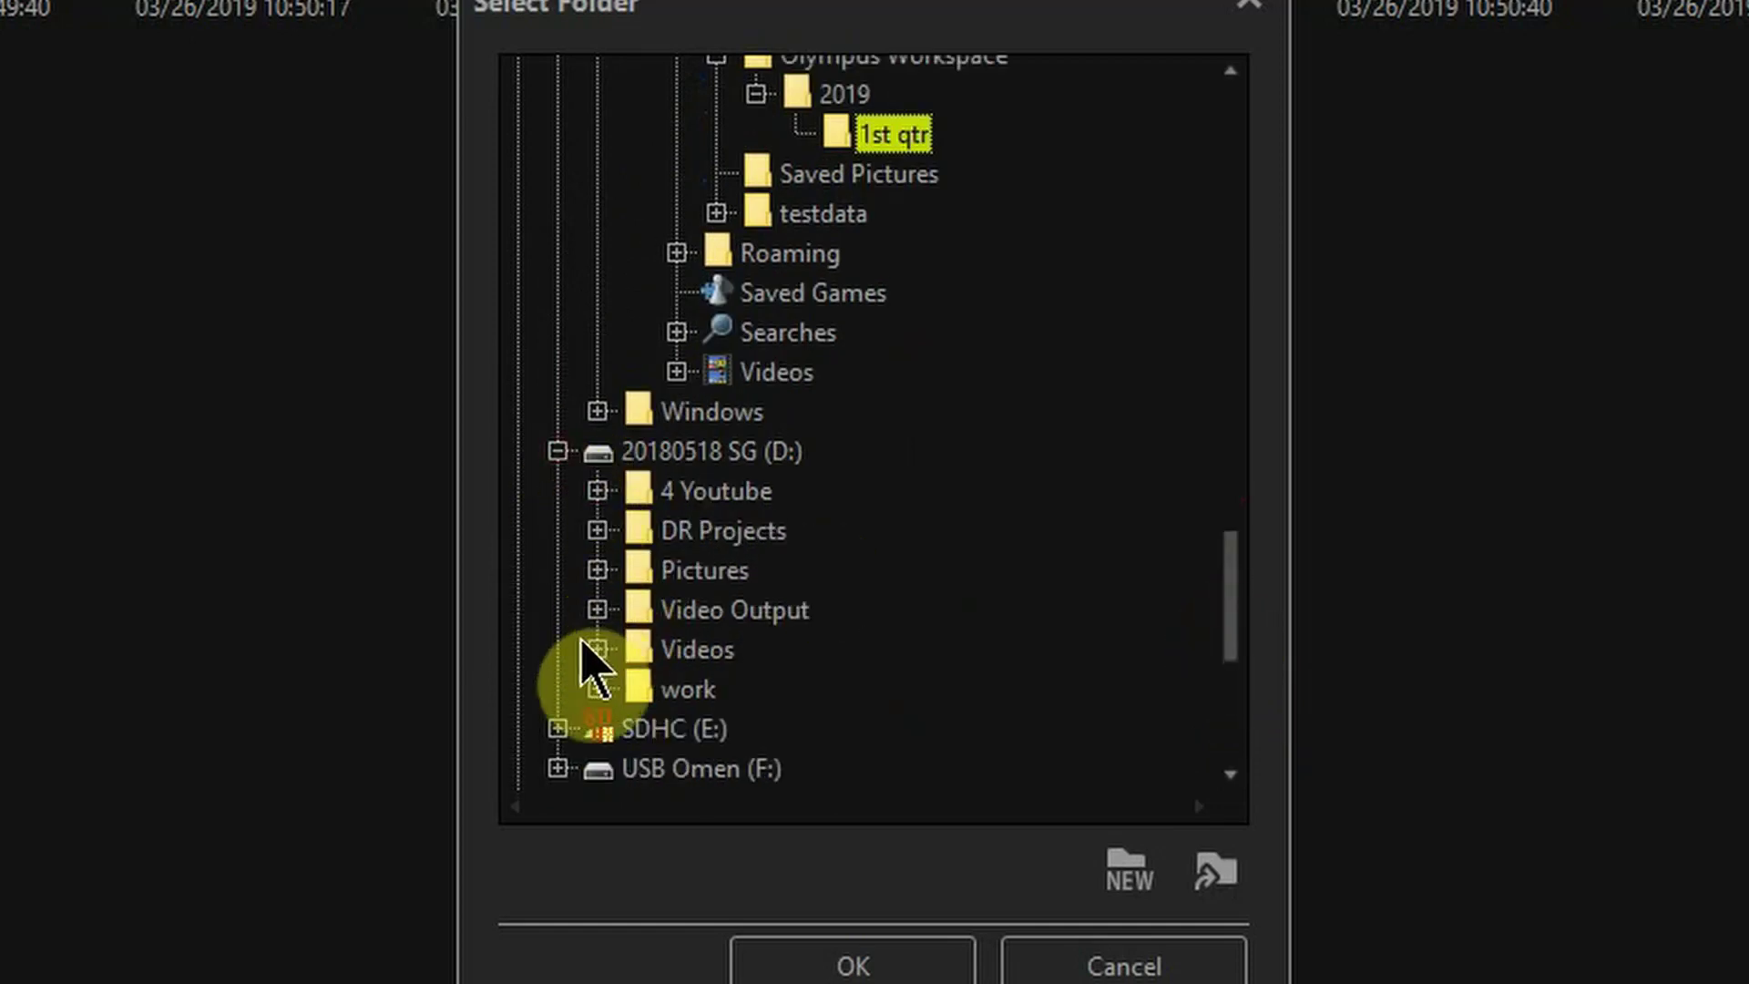
click(597, 570)
click(637, 609)
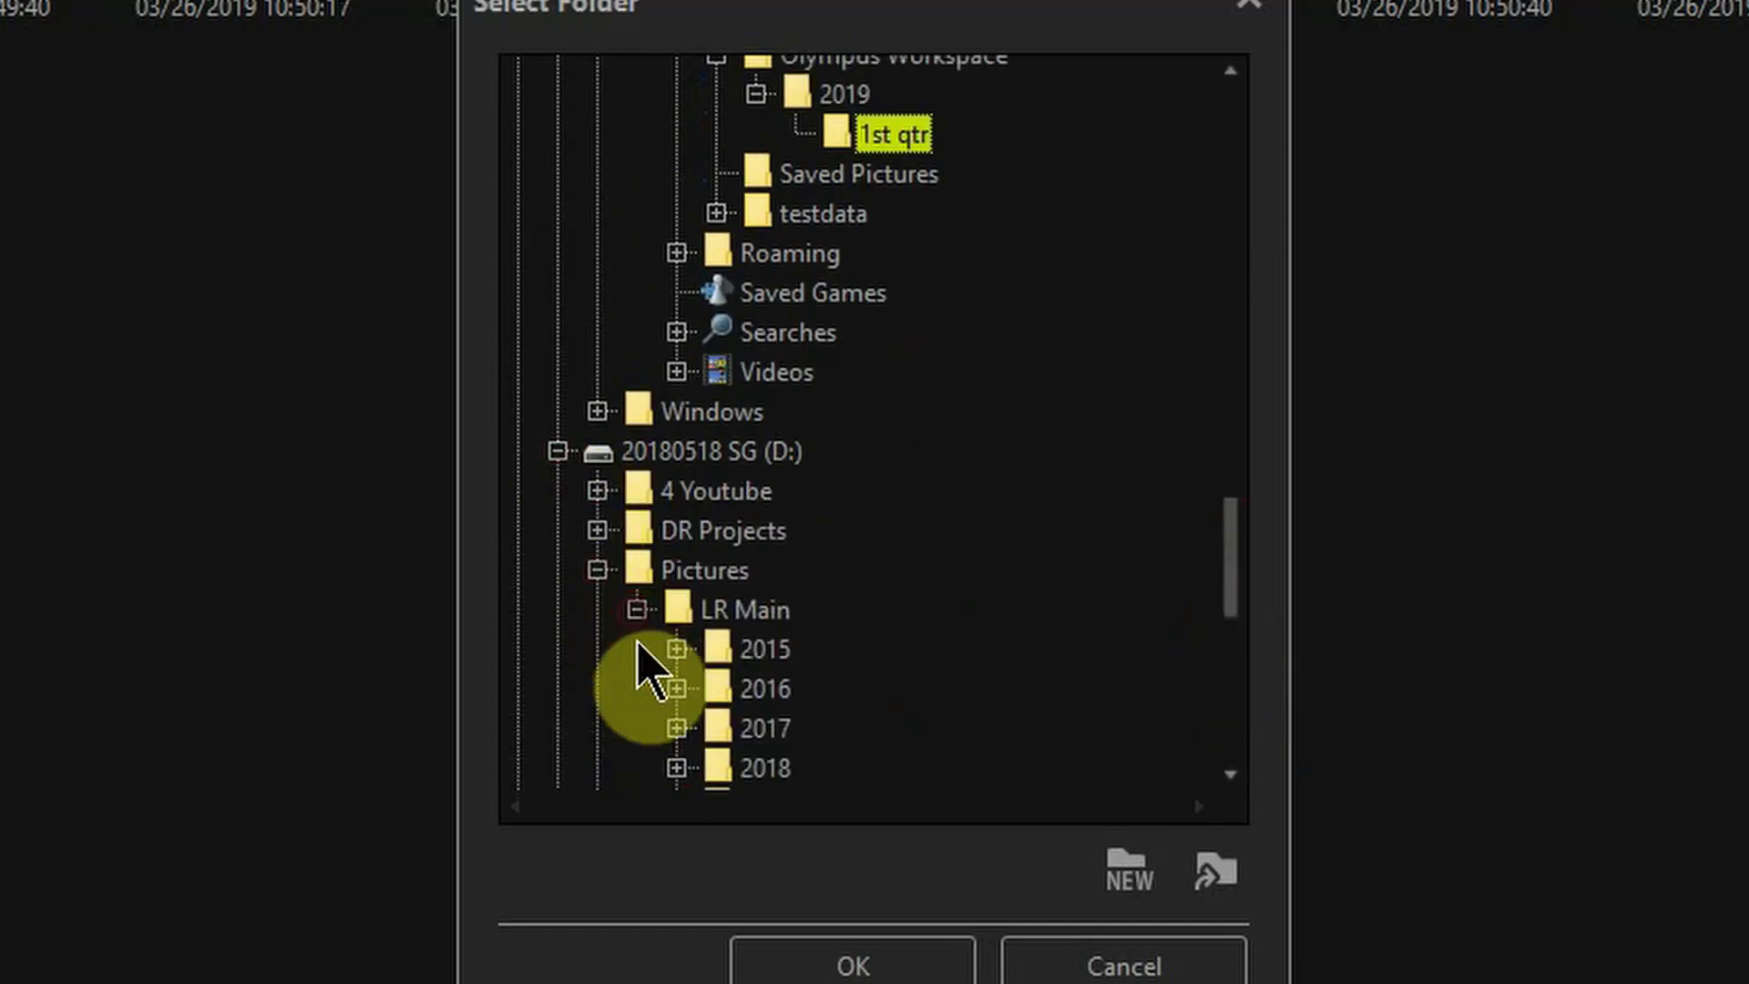
click(676, 768)
scroll(850, 742, down, 3)
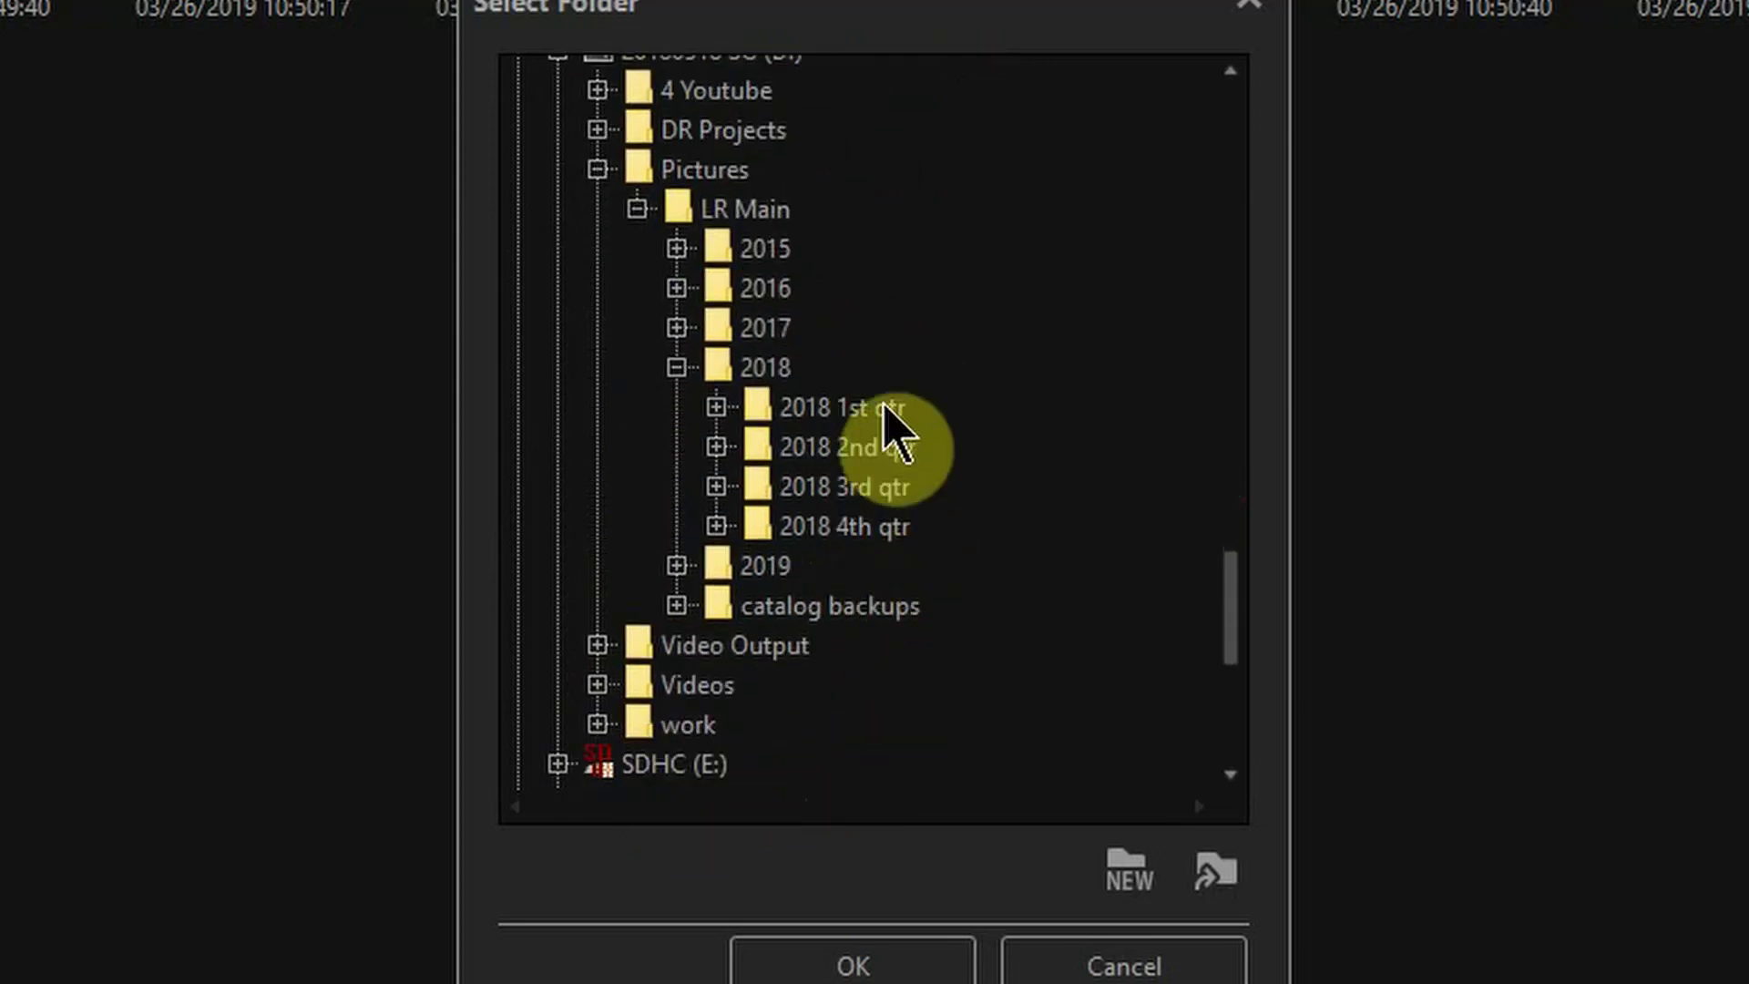
Step: Accept the 1st qtr folder in Olympus Workspace, 2019 as the import destination and import all images from the card
scroll(900, 574, up, 7)
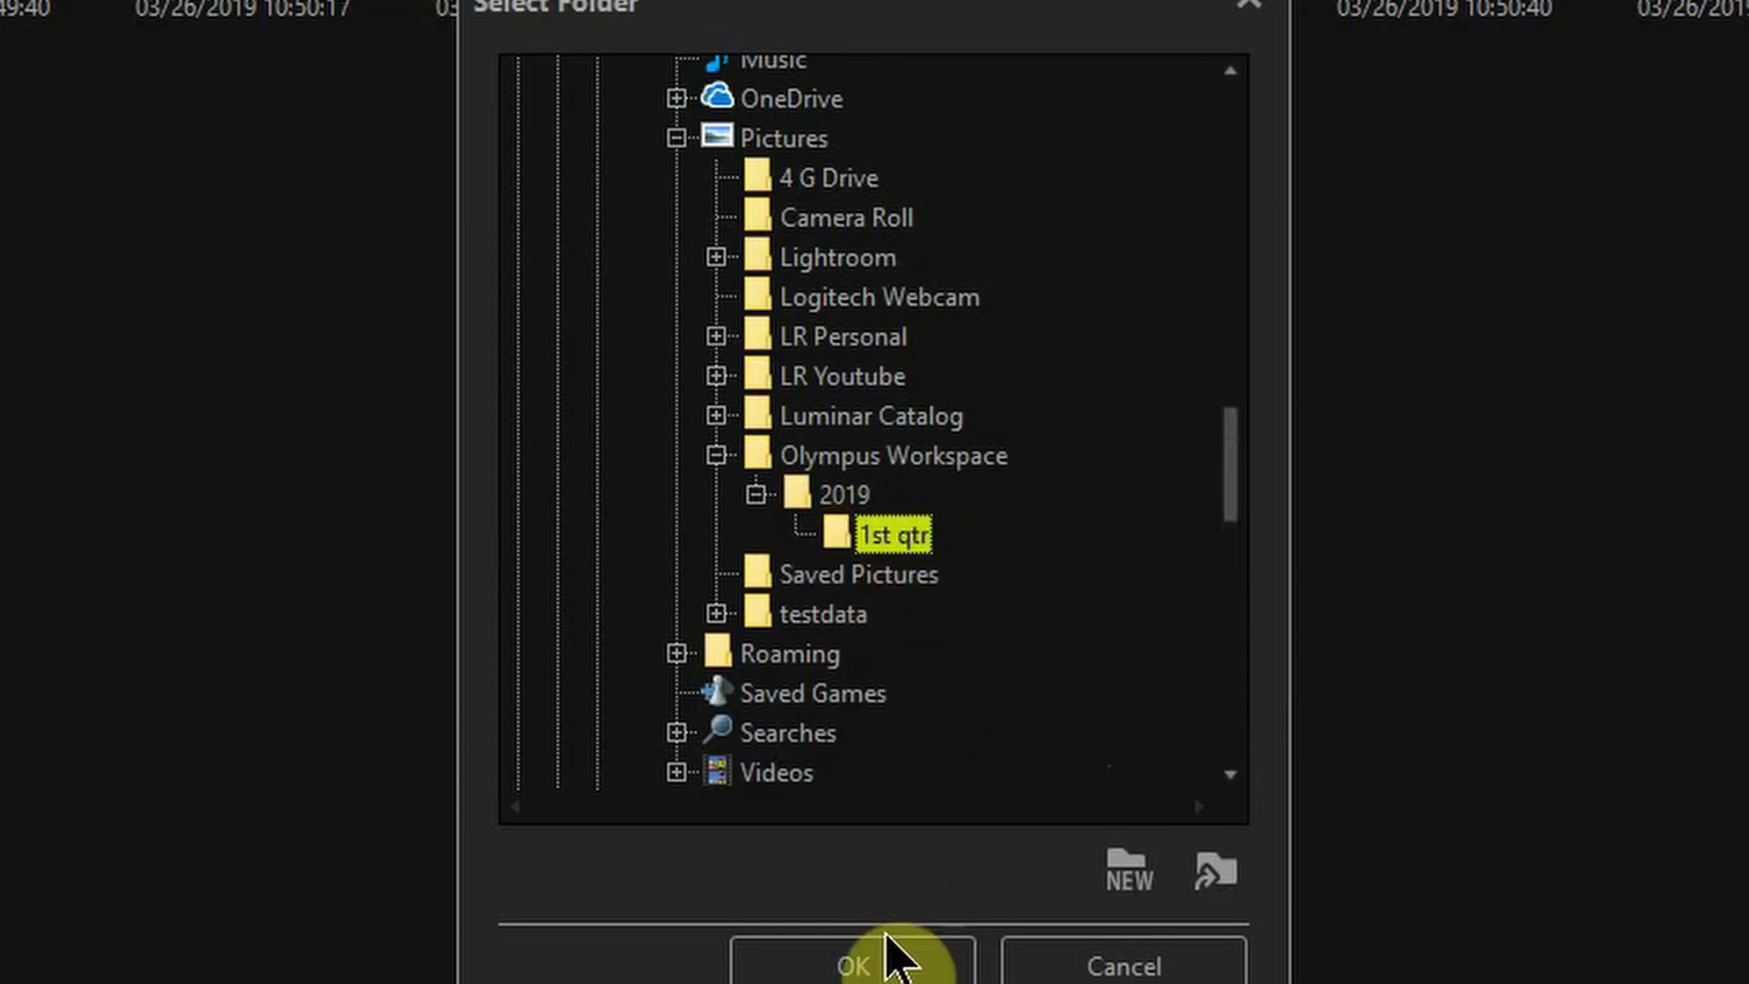
click(874, 971)
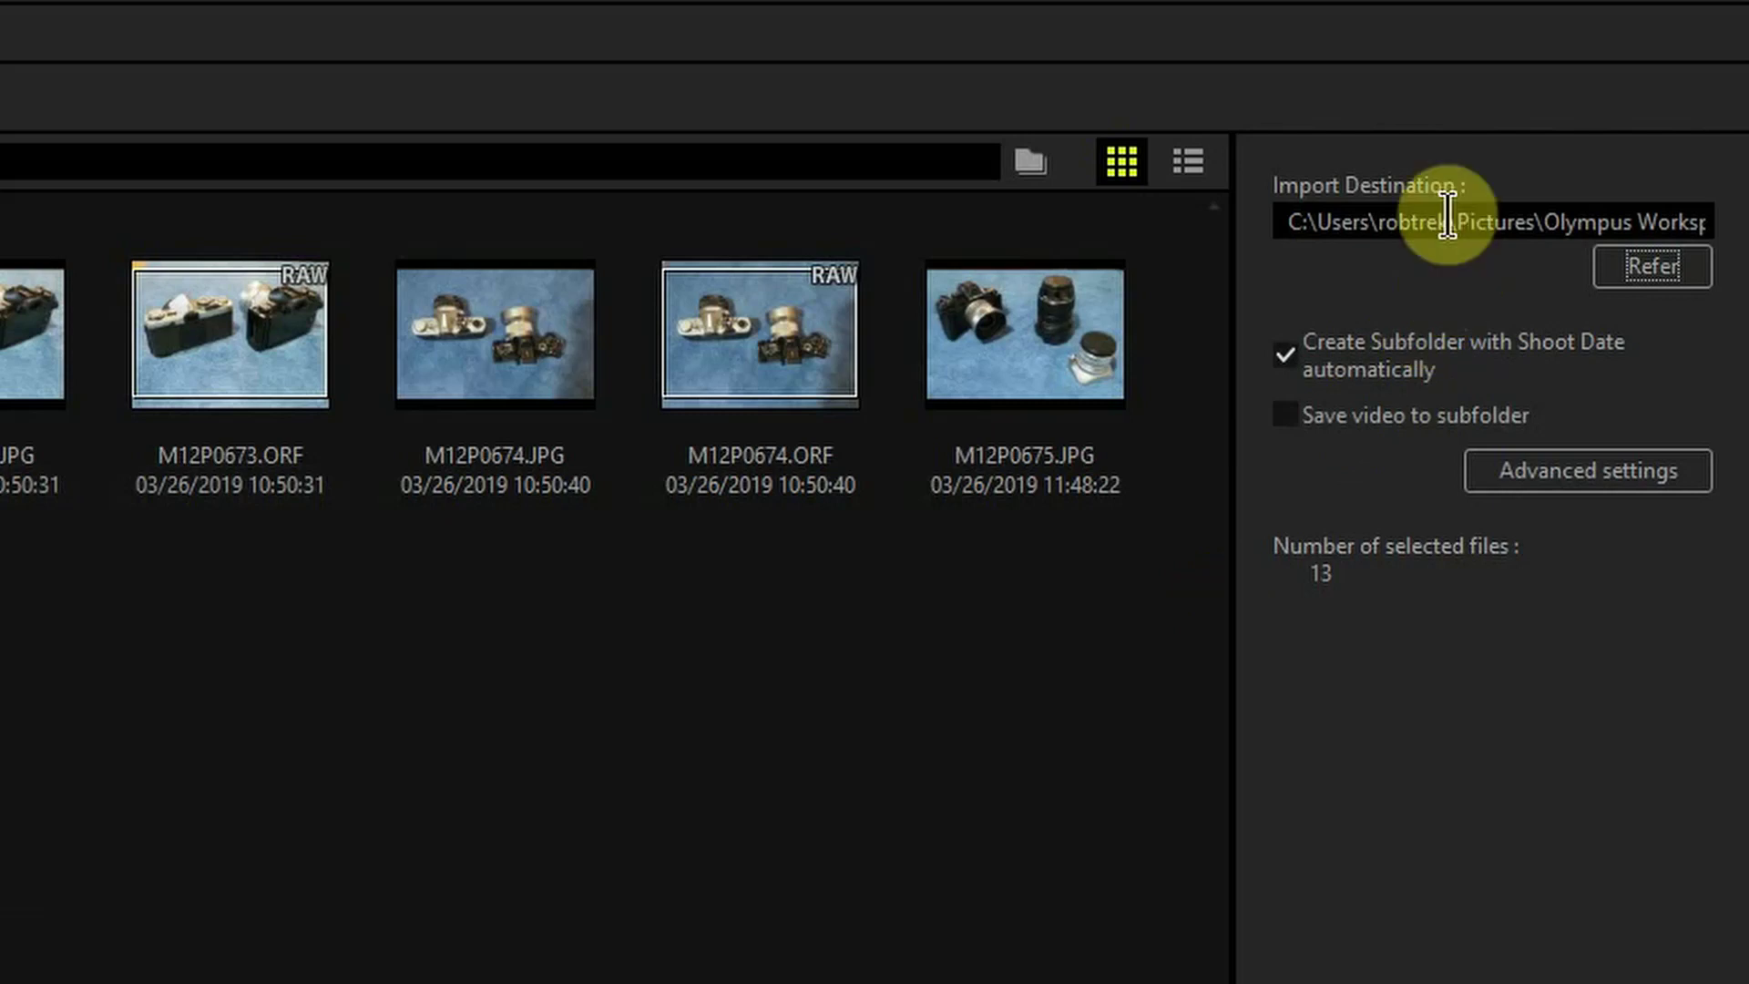
drag(1453, 217, 1742, 217)
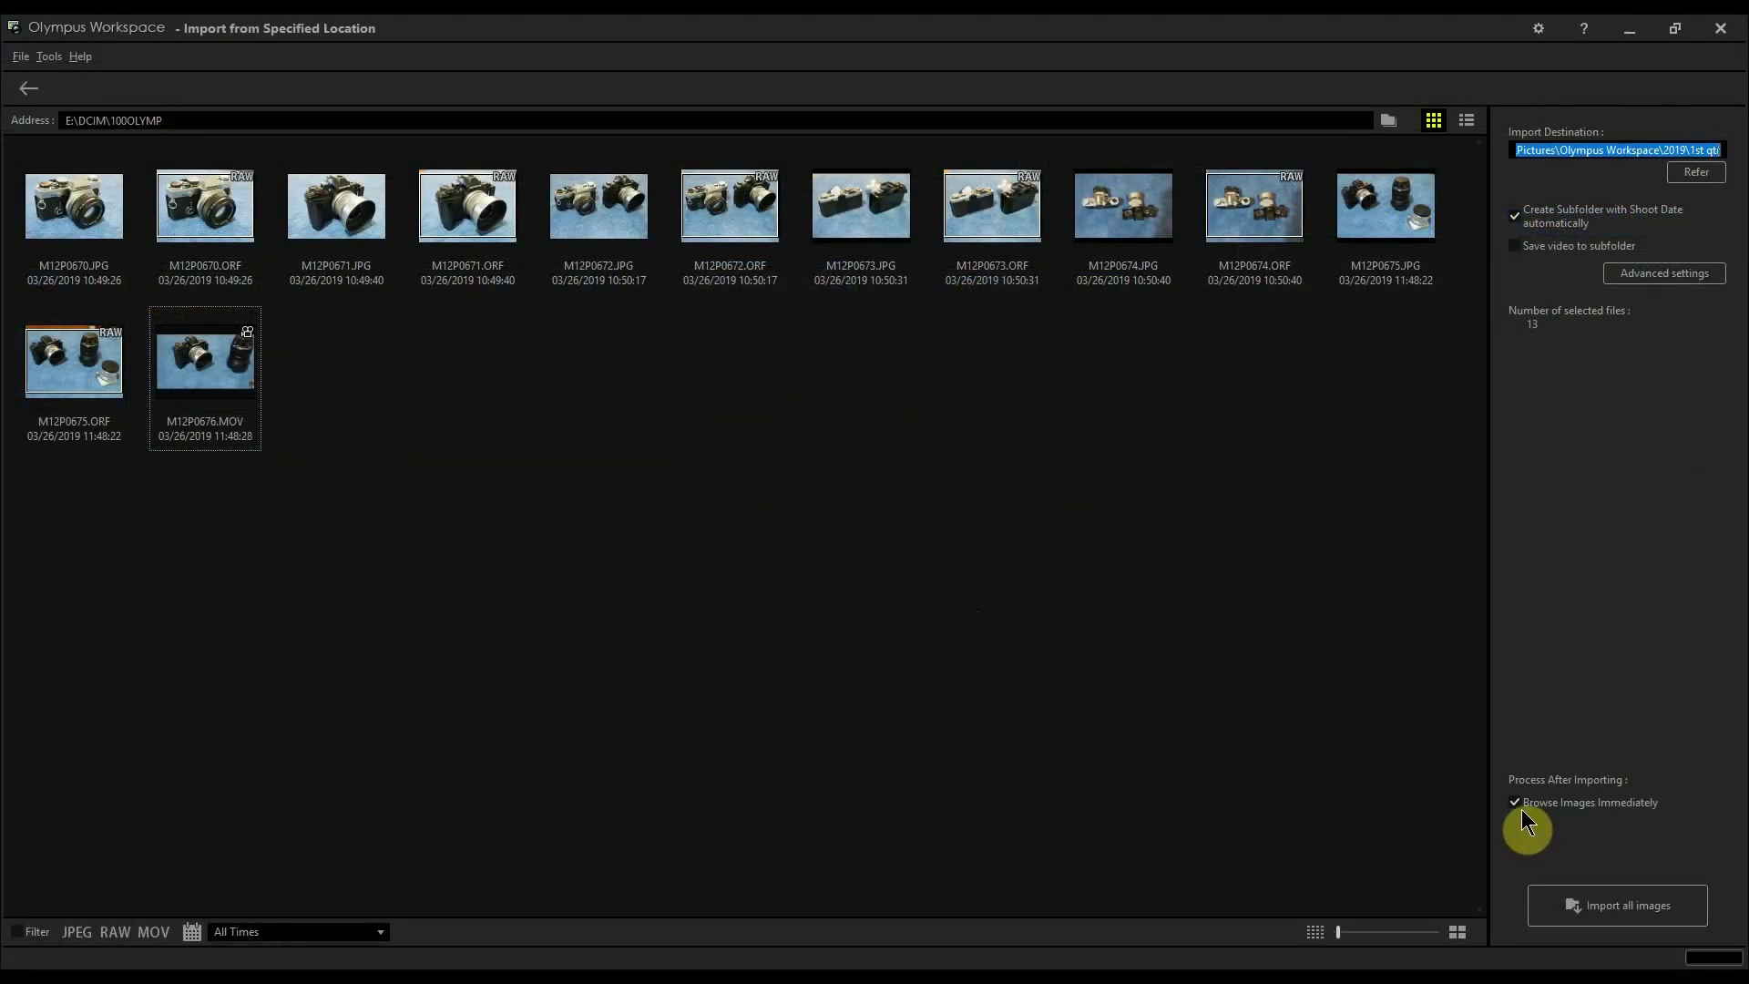
click(1603, 909)
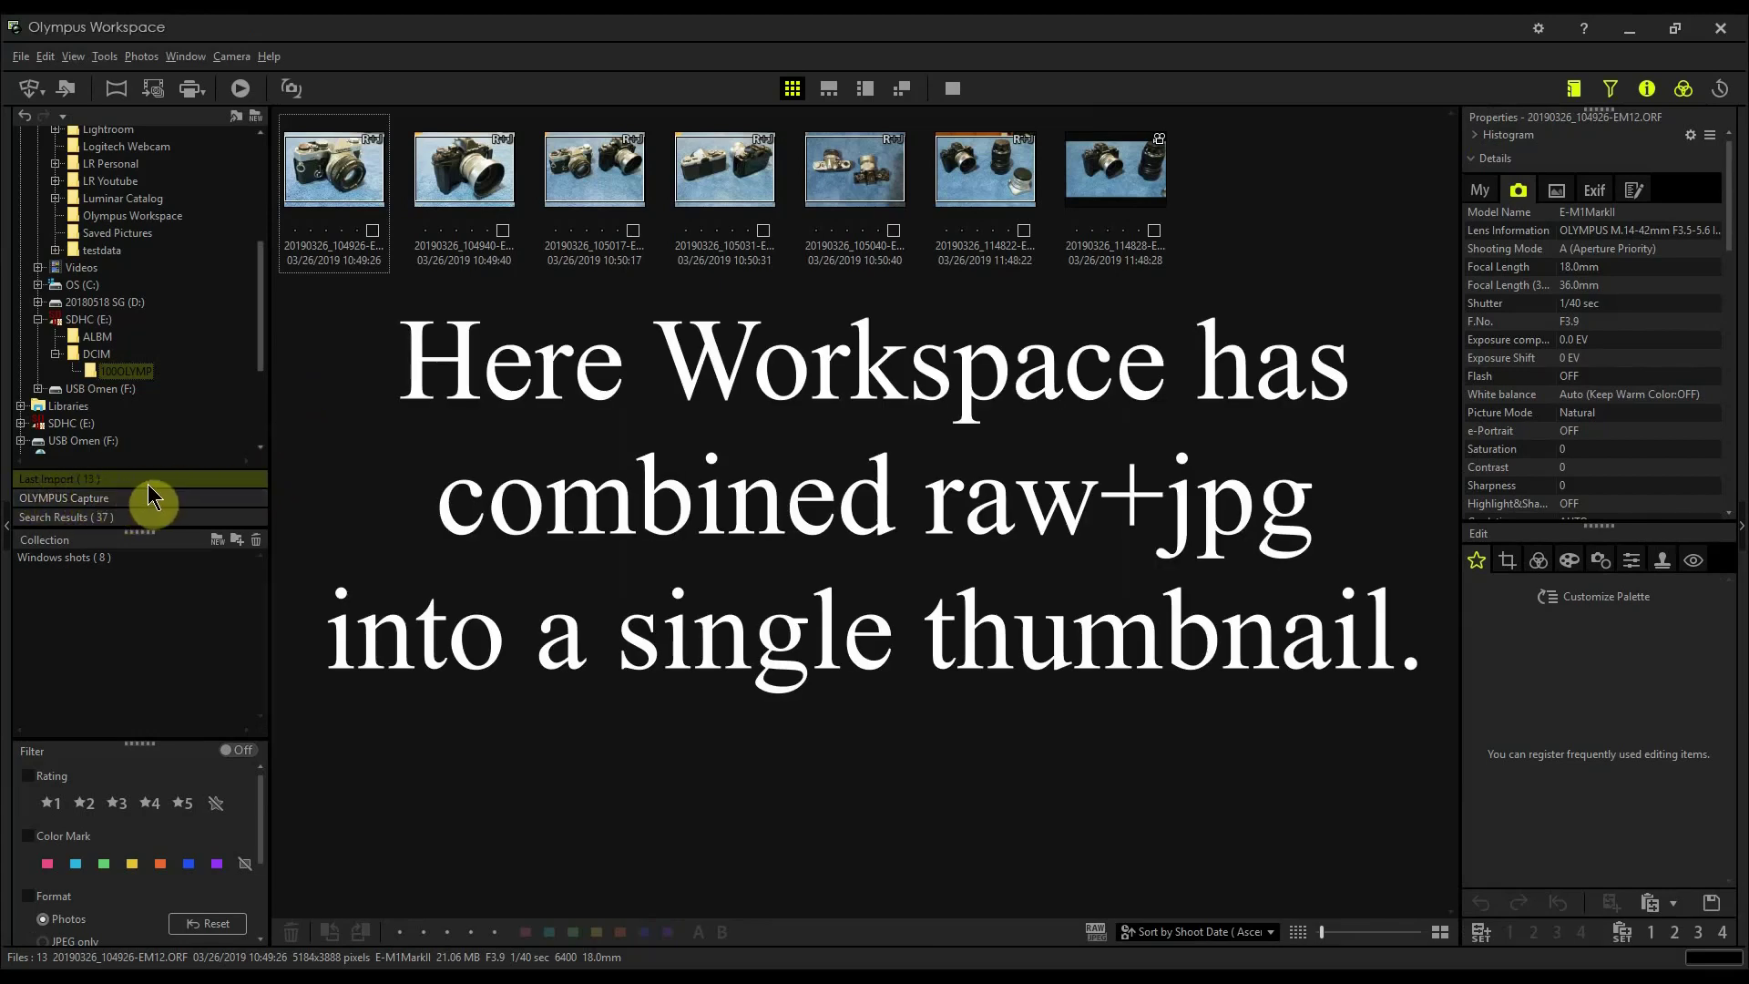
Step: View the last import, and open the 2019_03_26 folder under Olympus Workspace, 2019, 1st qtr
click(113, 481)
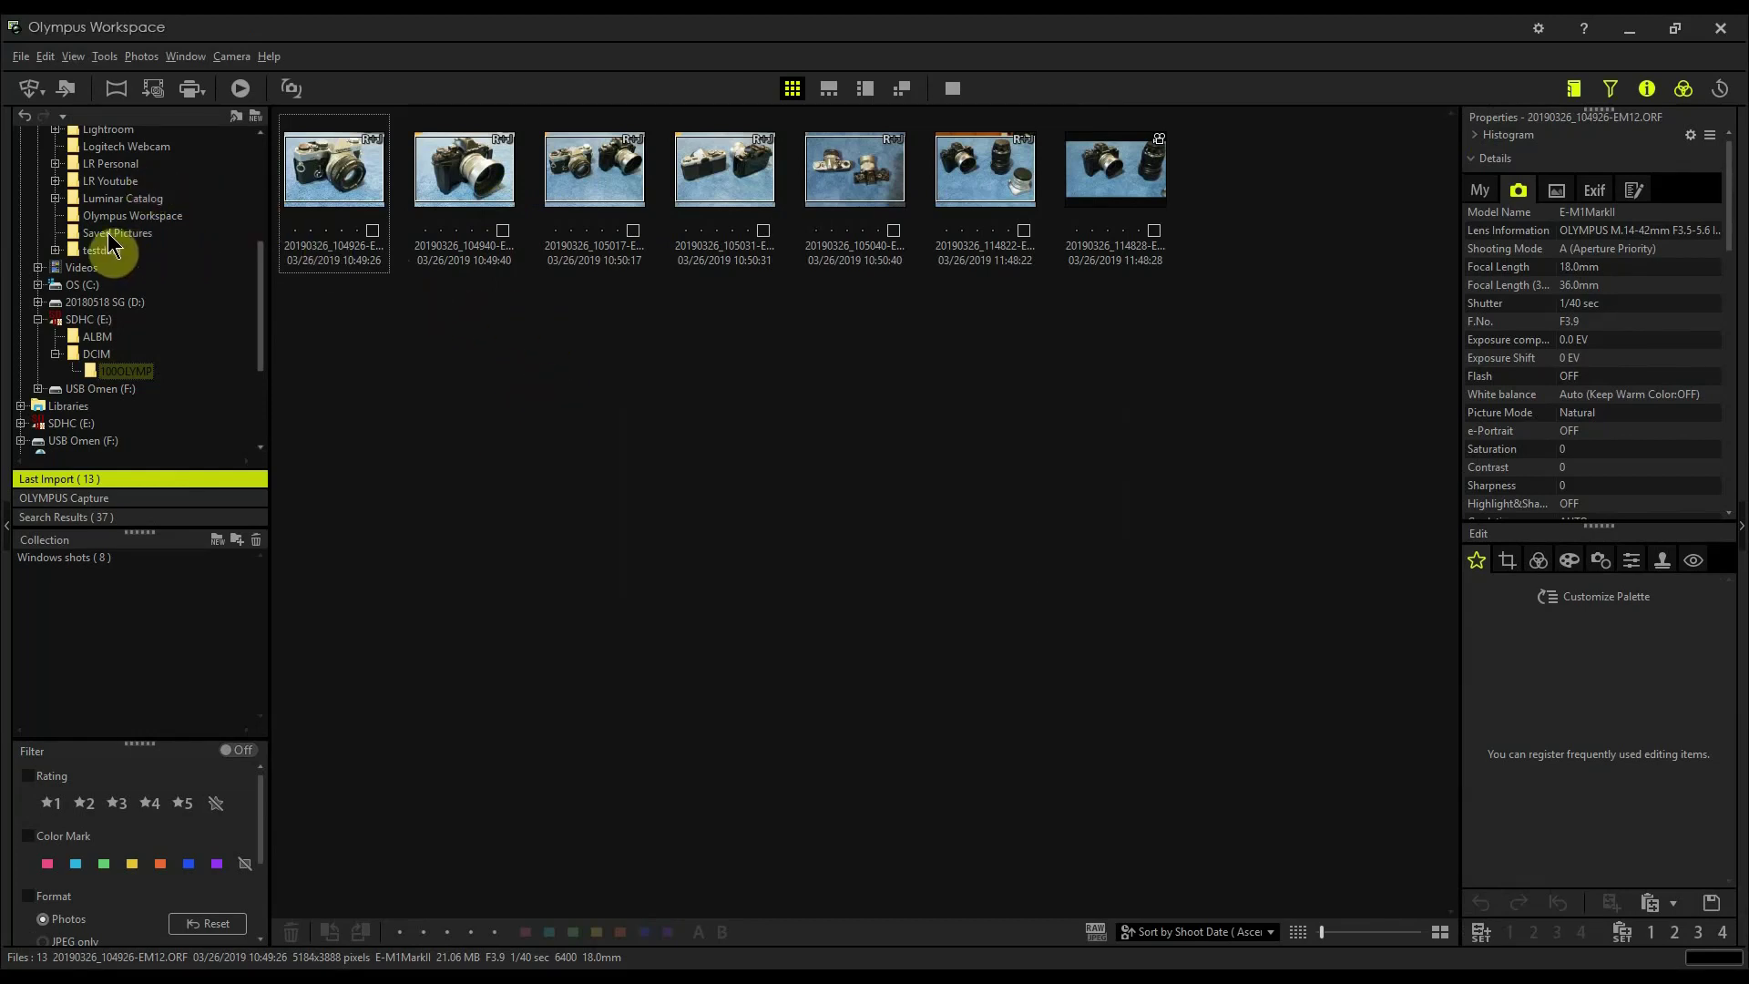
click(72, 217)
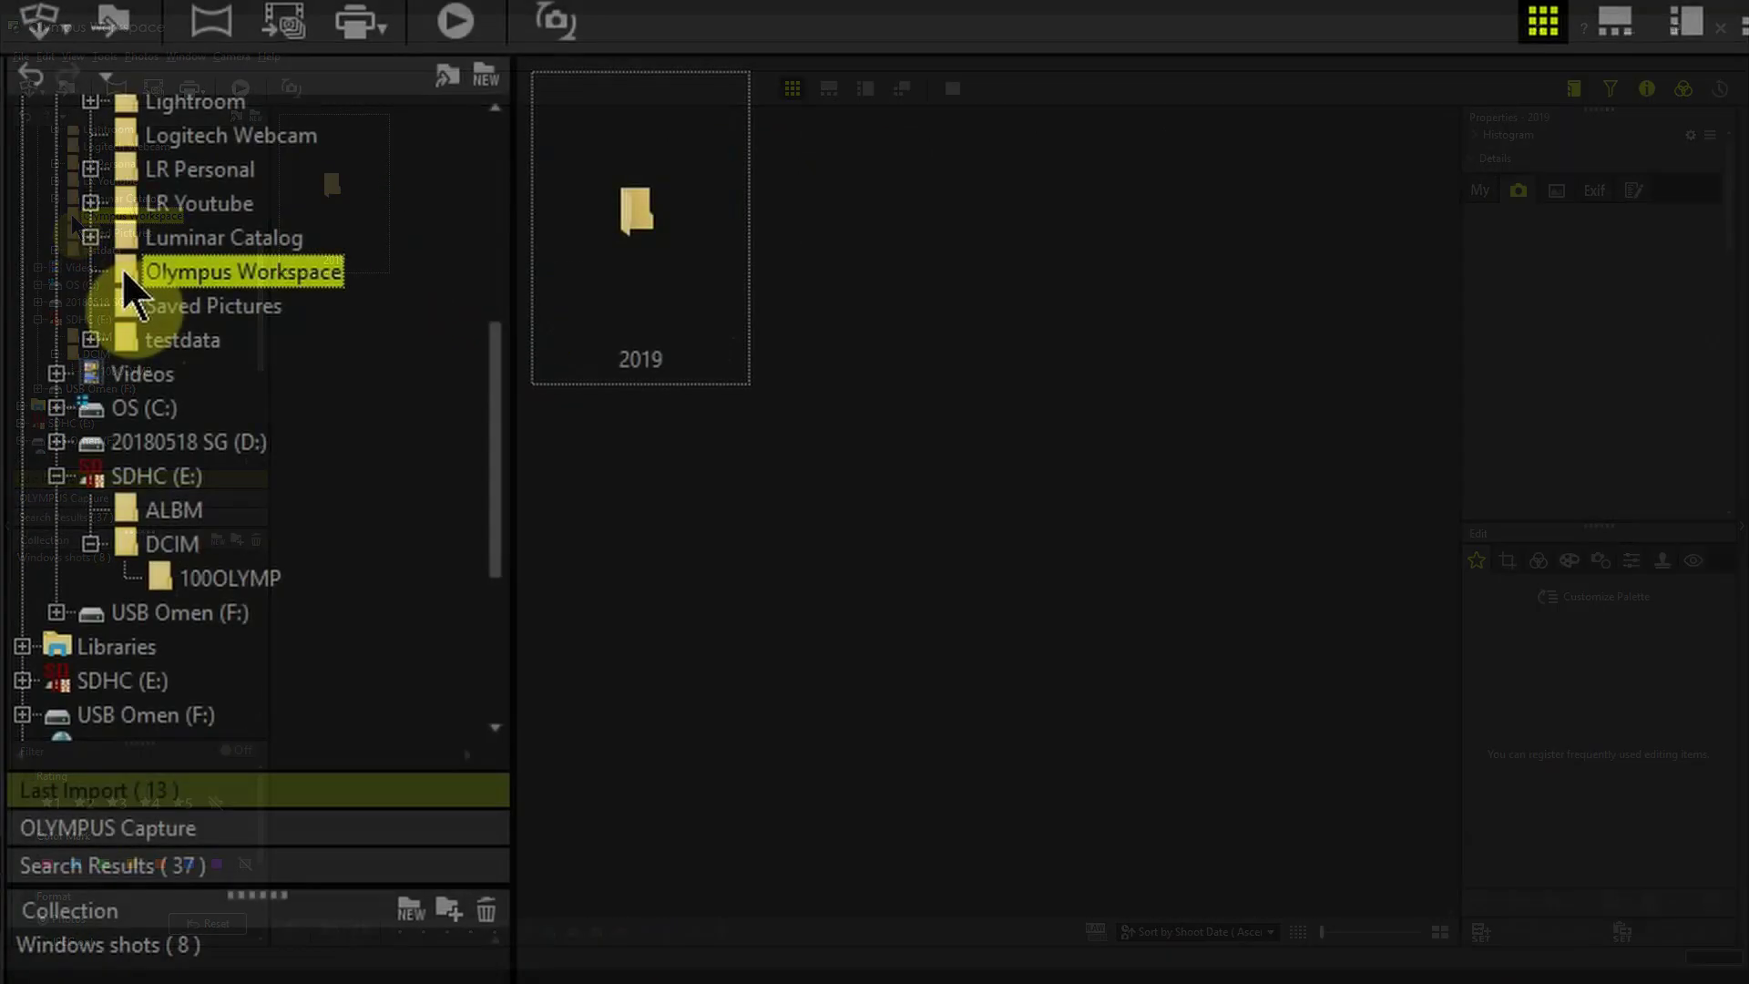
double_click(604, 232)
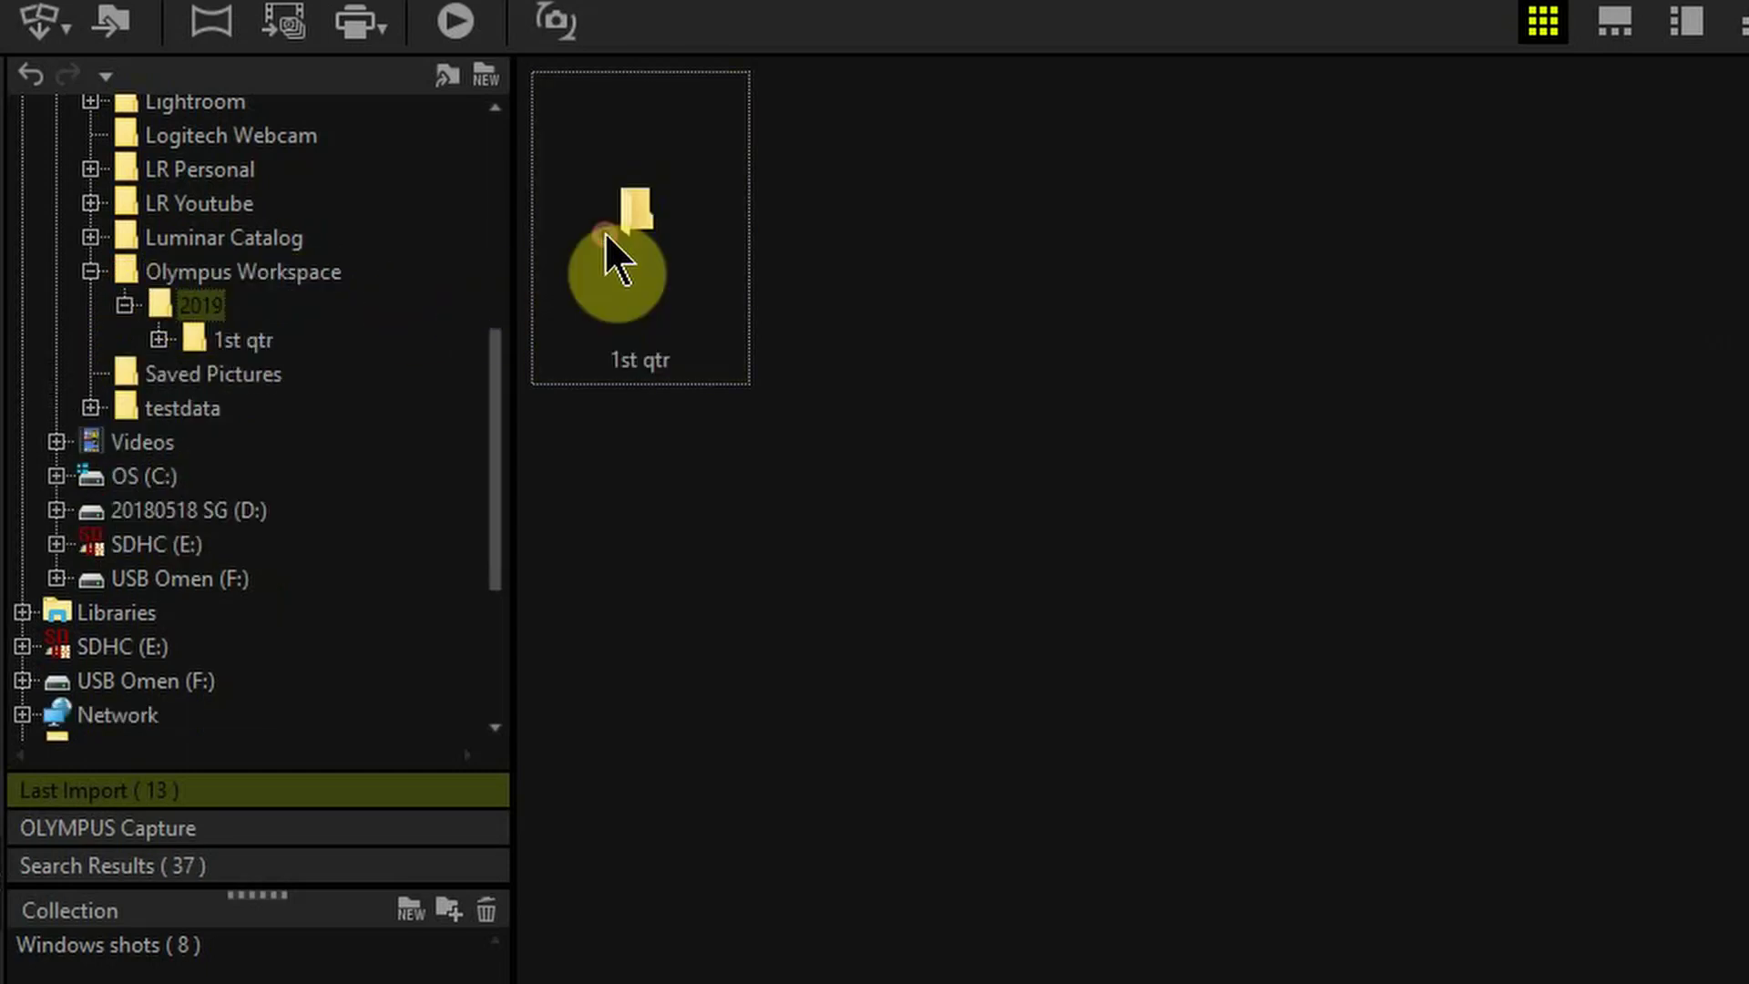
click(161, 339)
click(202, 339)
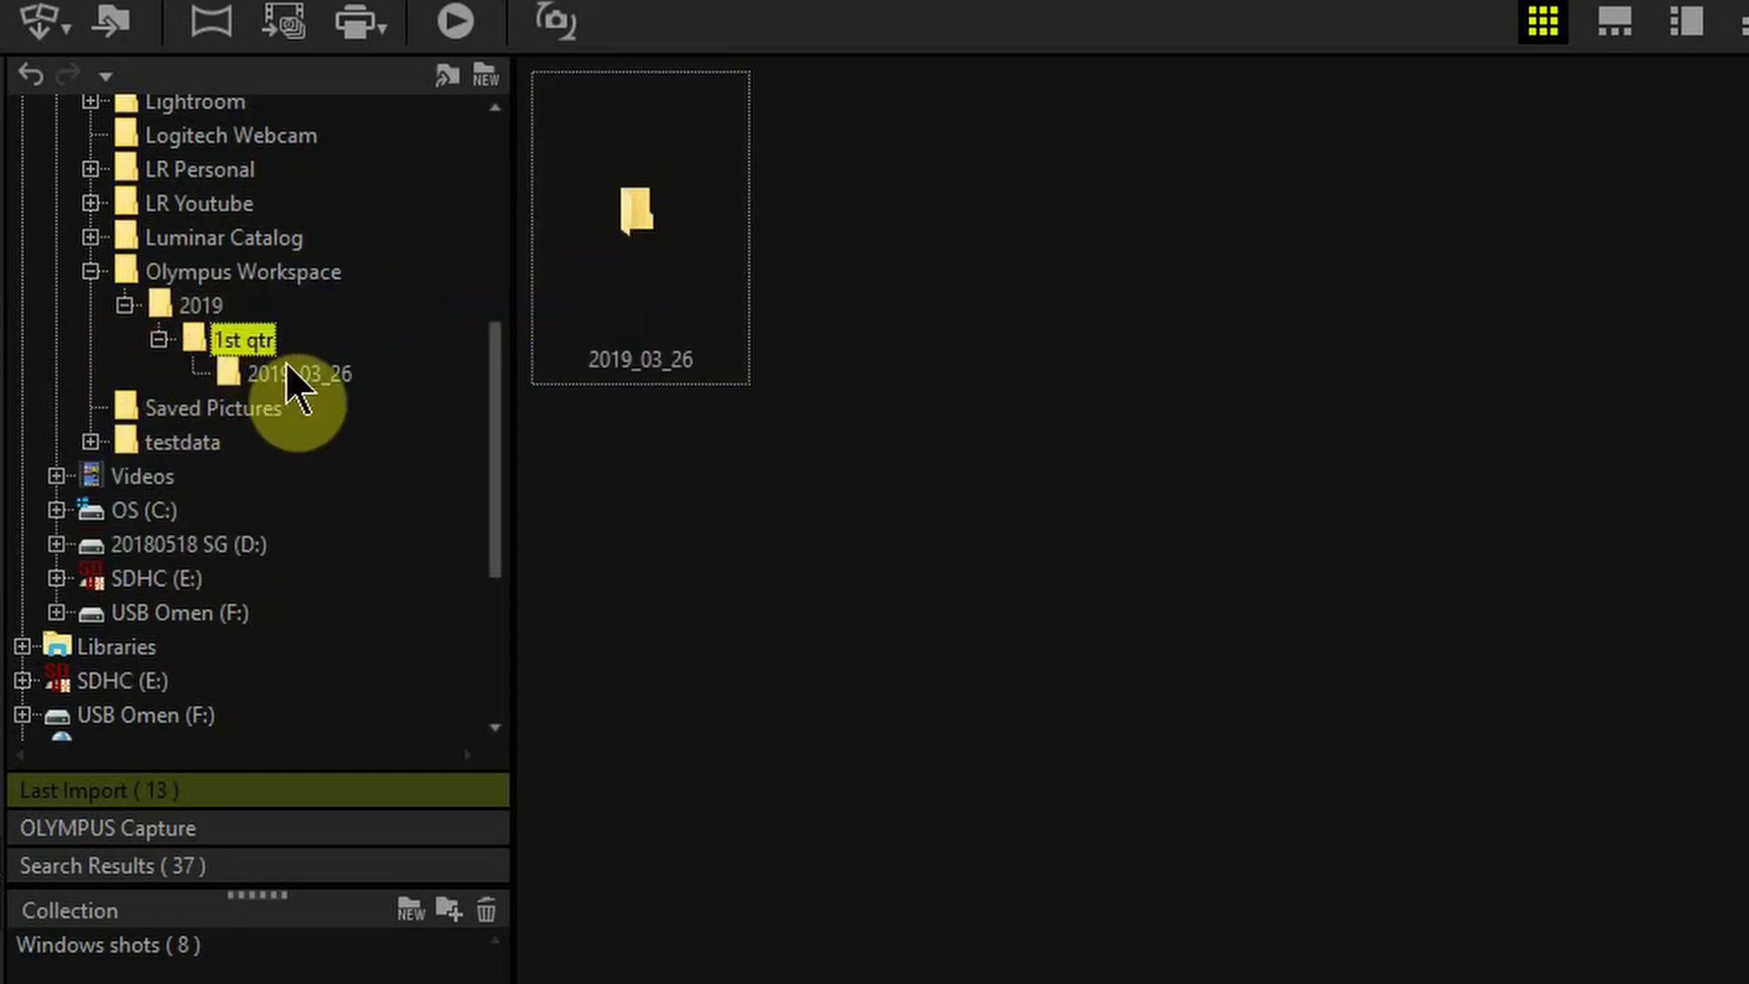
click(339, 377)
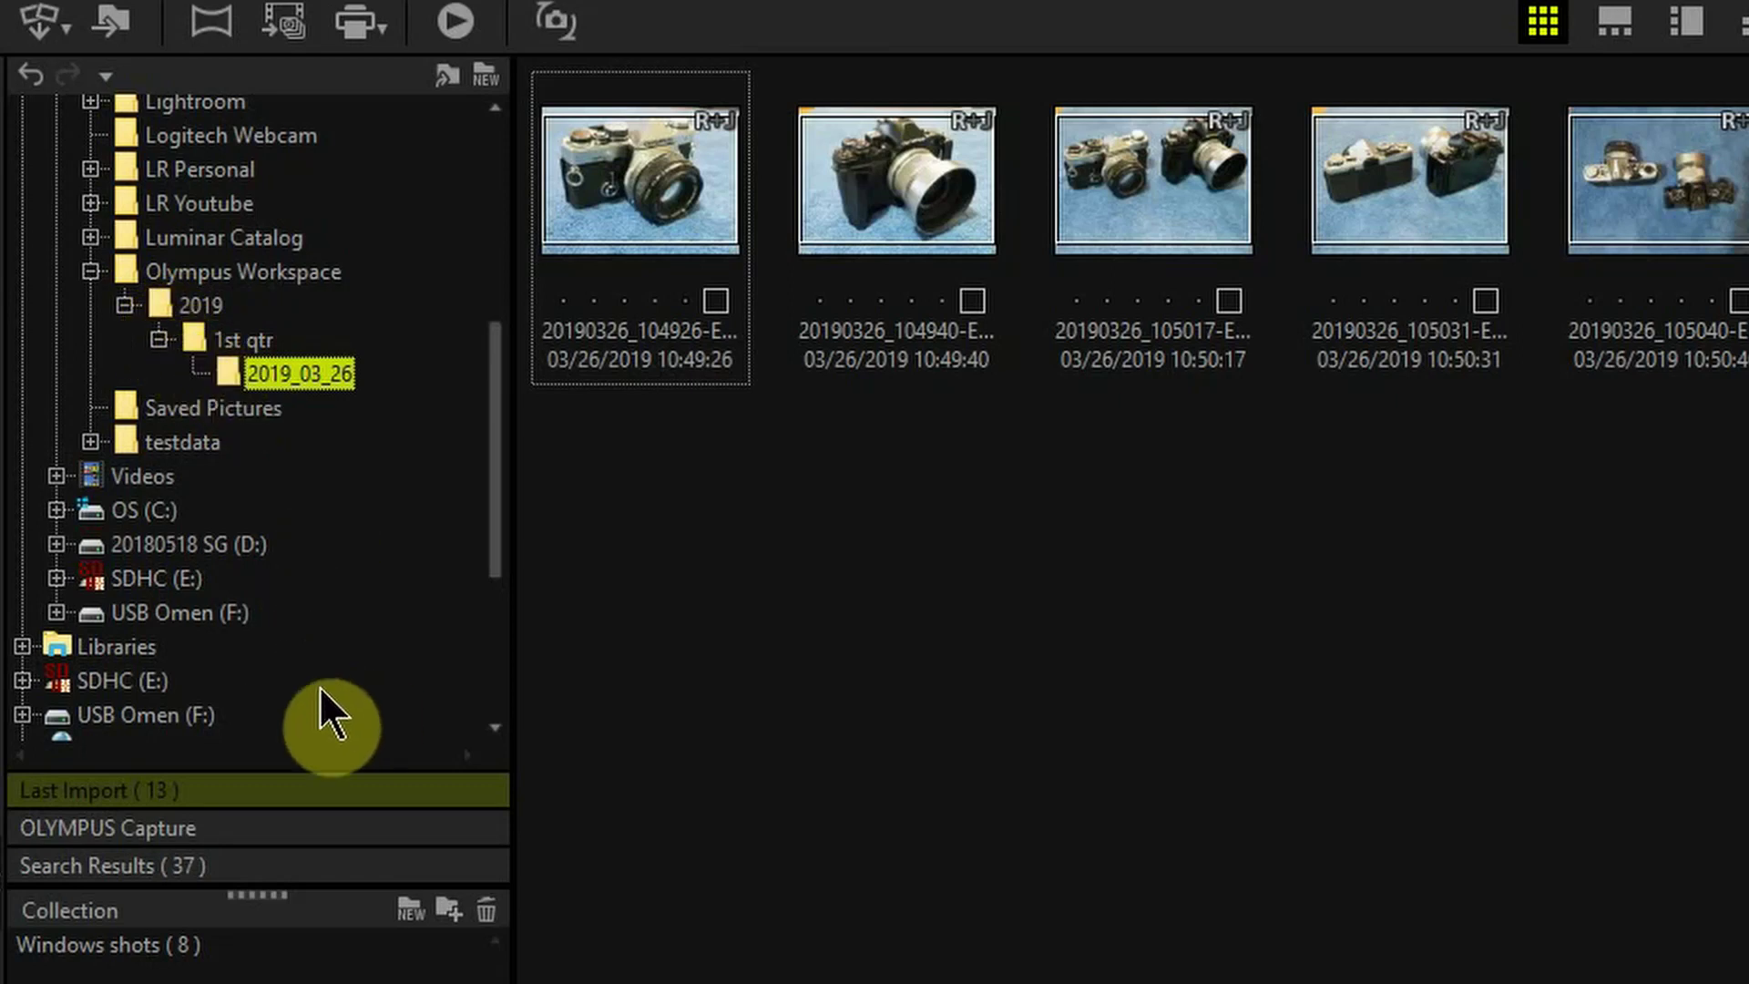
scroll(359, 676, down, 3)
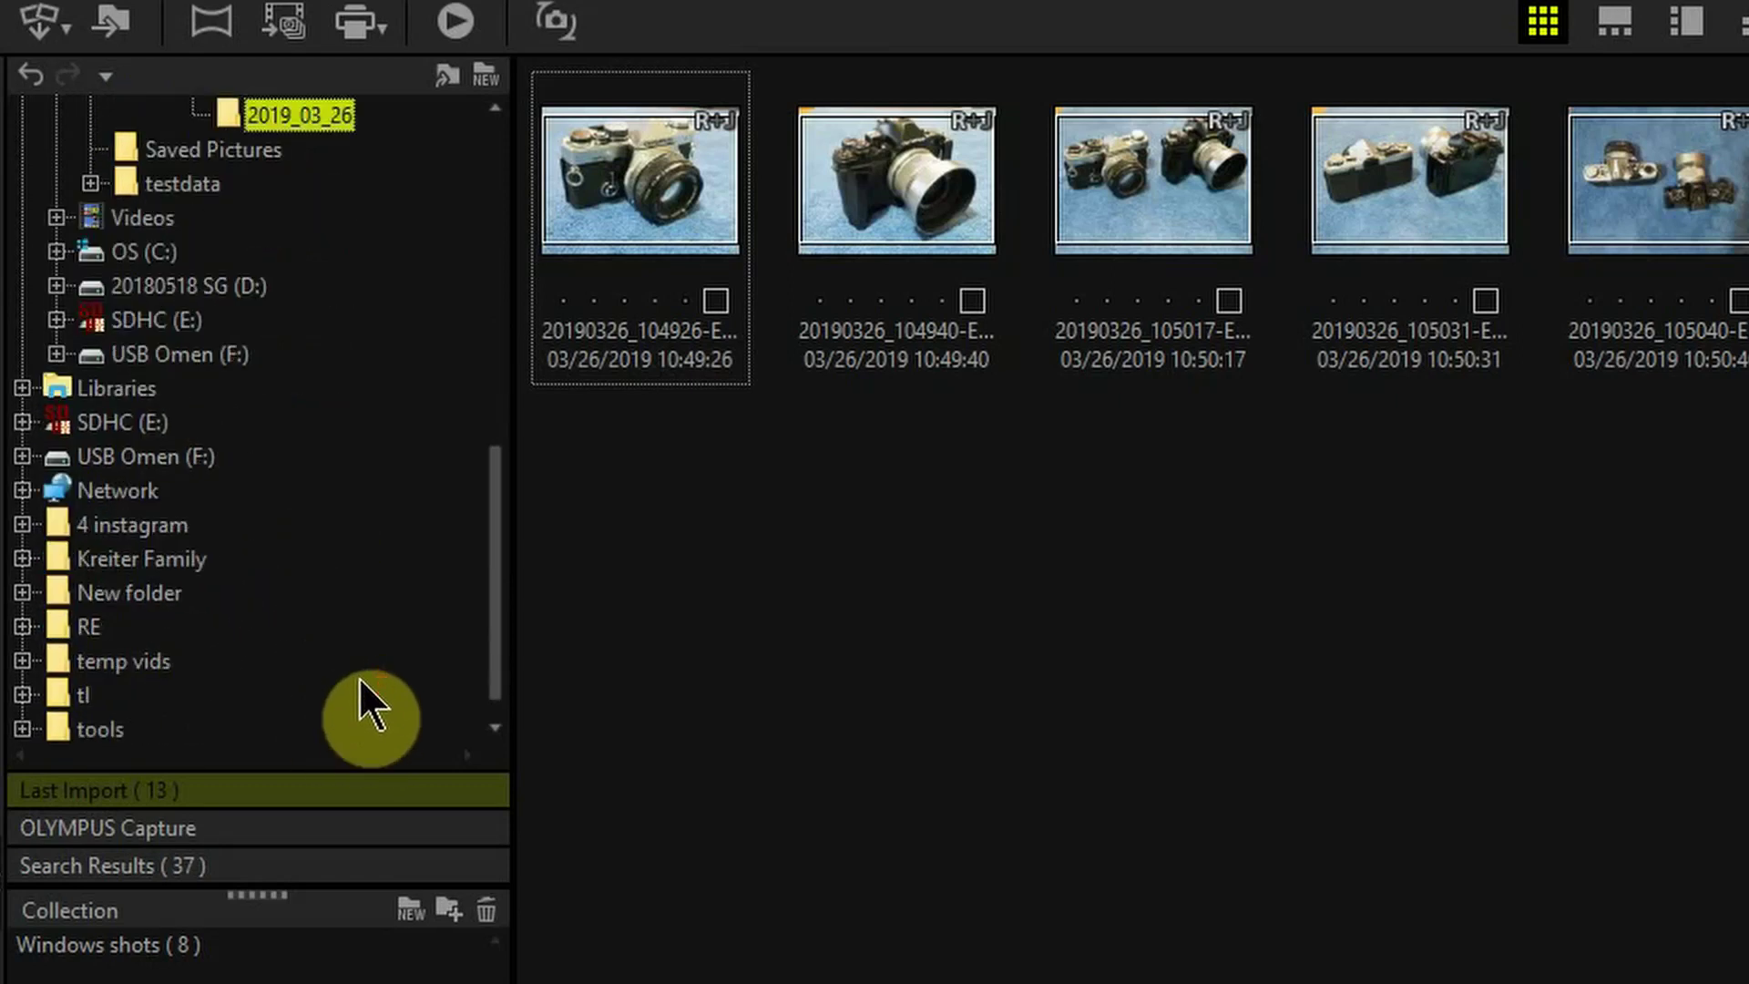
scroll(359, 676, up, 3)
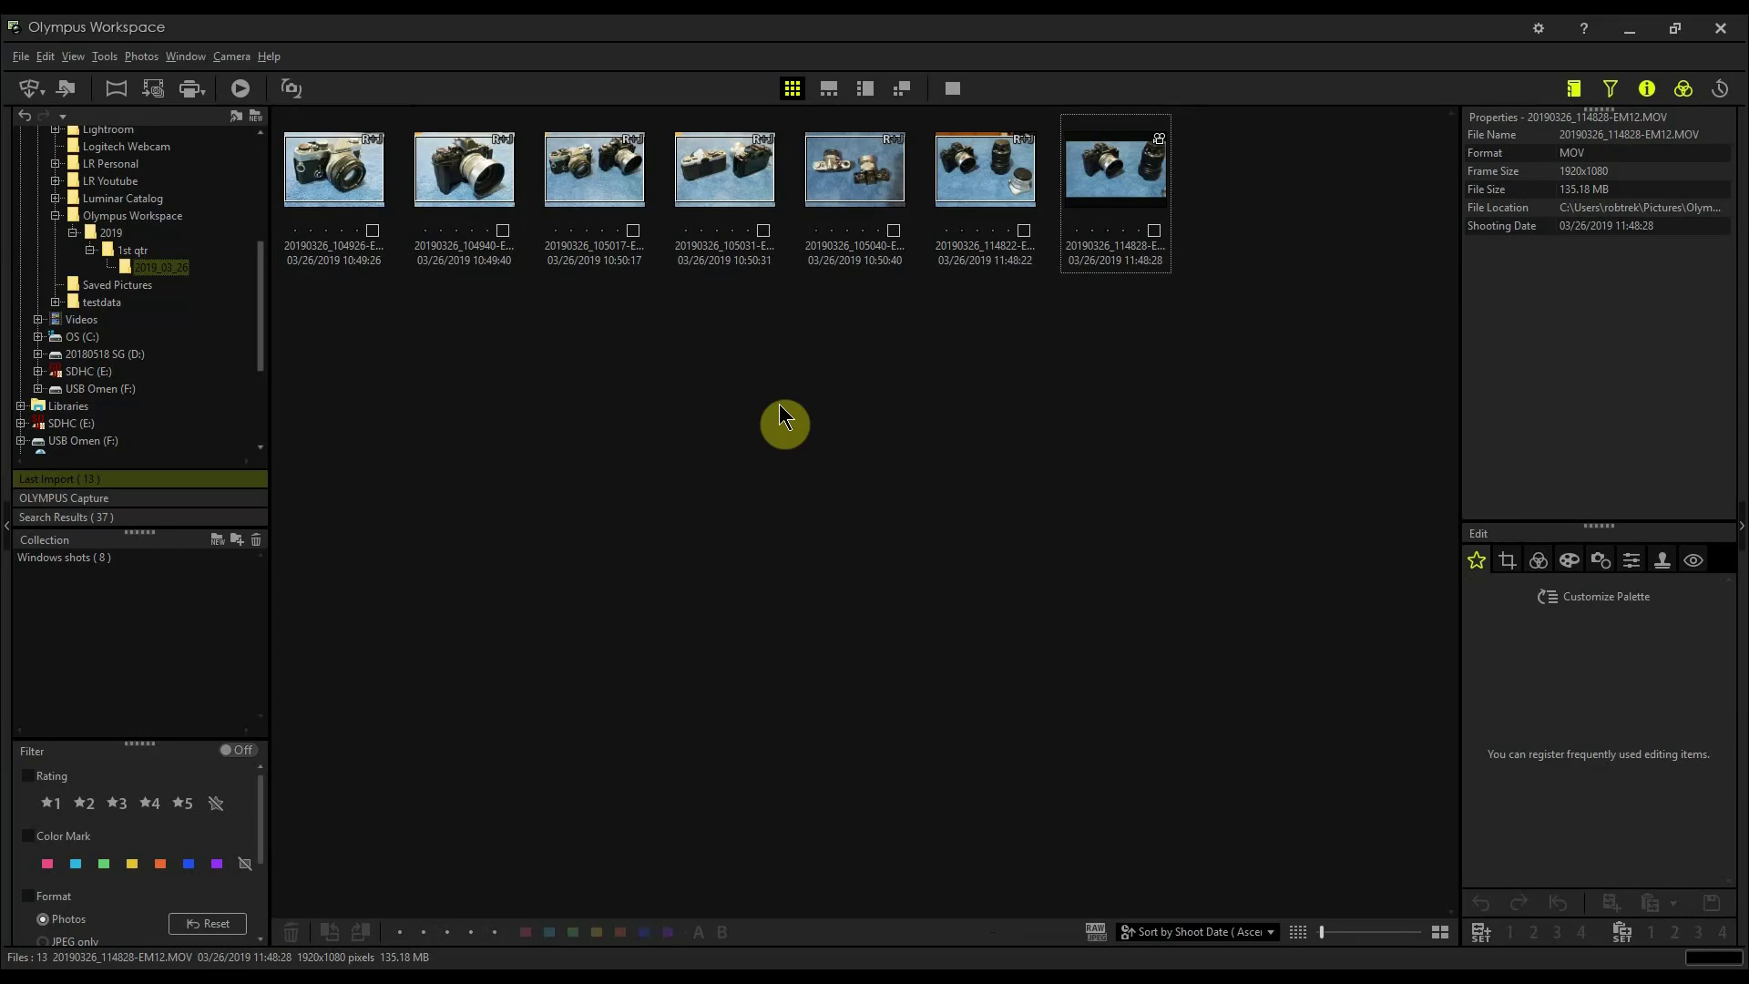
Step: Check the properties of the raw photo 20190326_114822-EM12.ORF and the video 20190326_114828-EM12.MOV
click(943, 182)
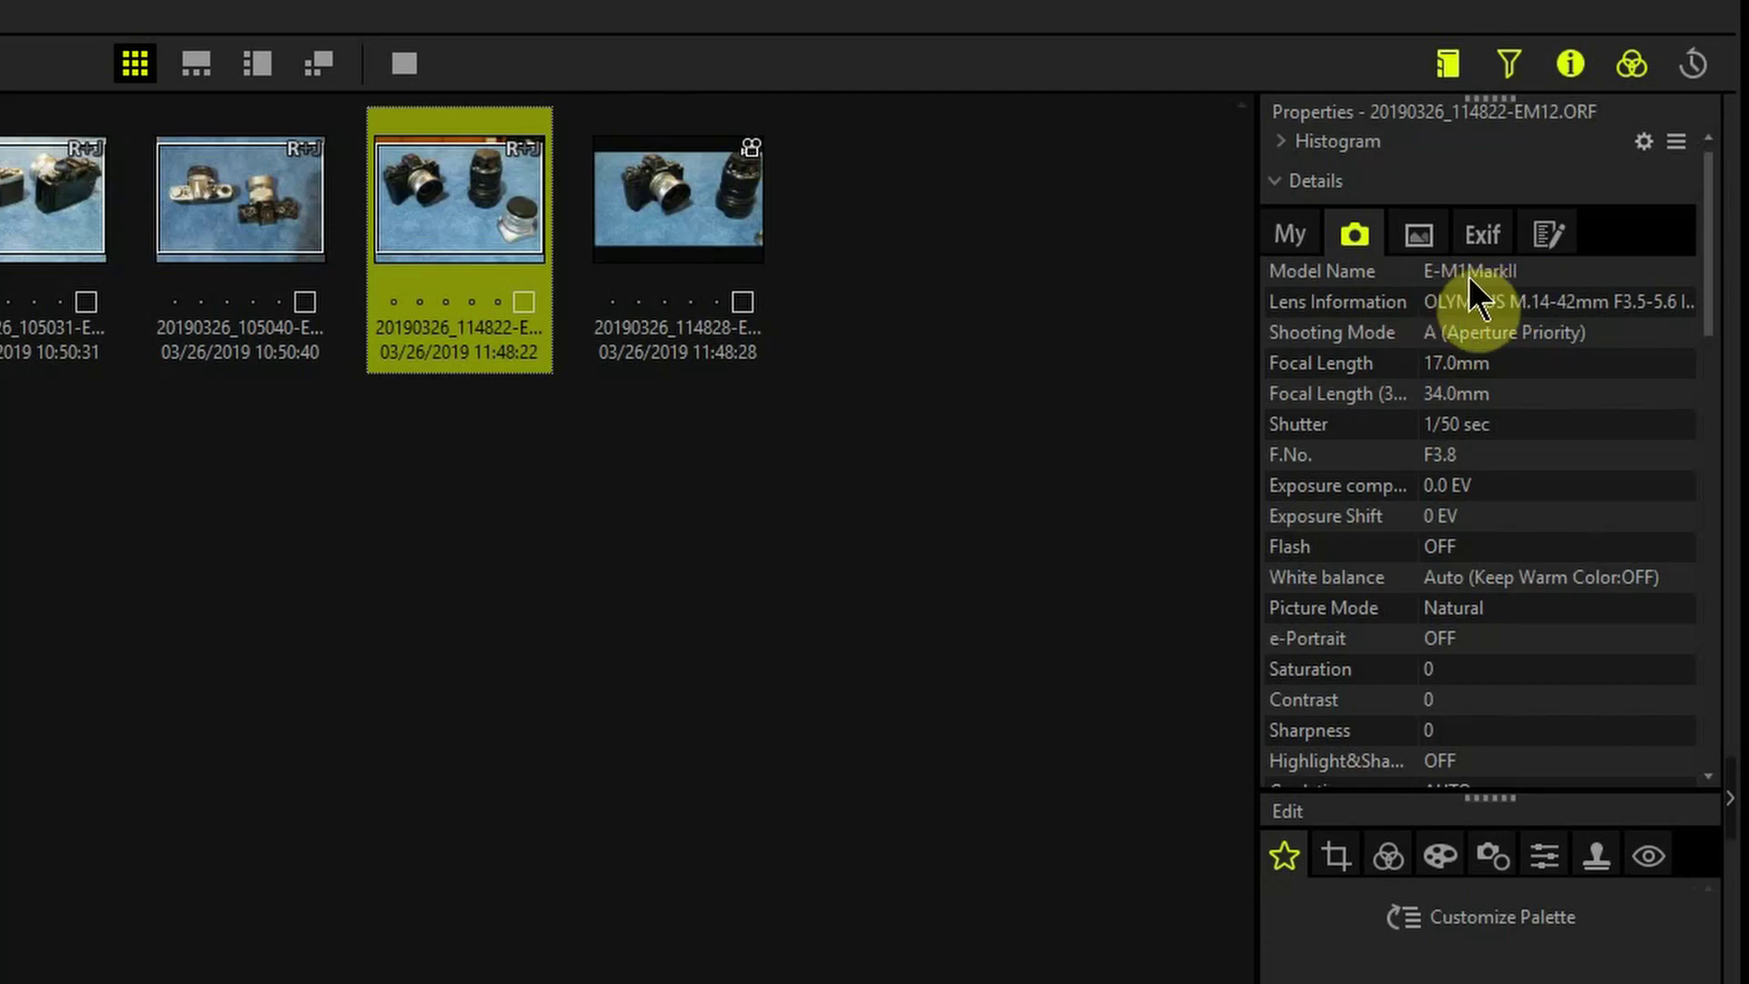
click(713, 191)
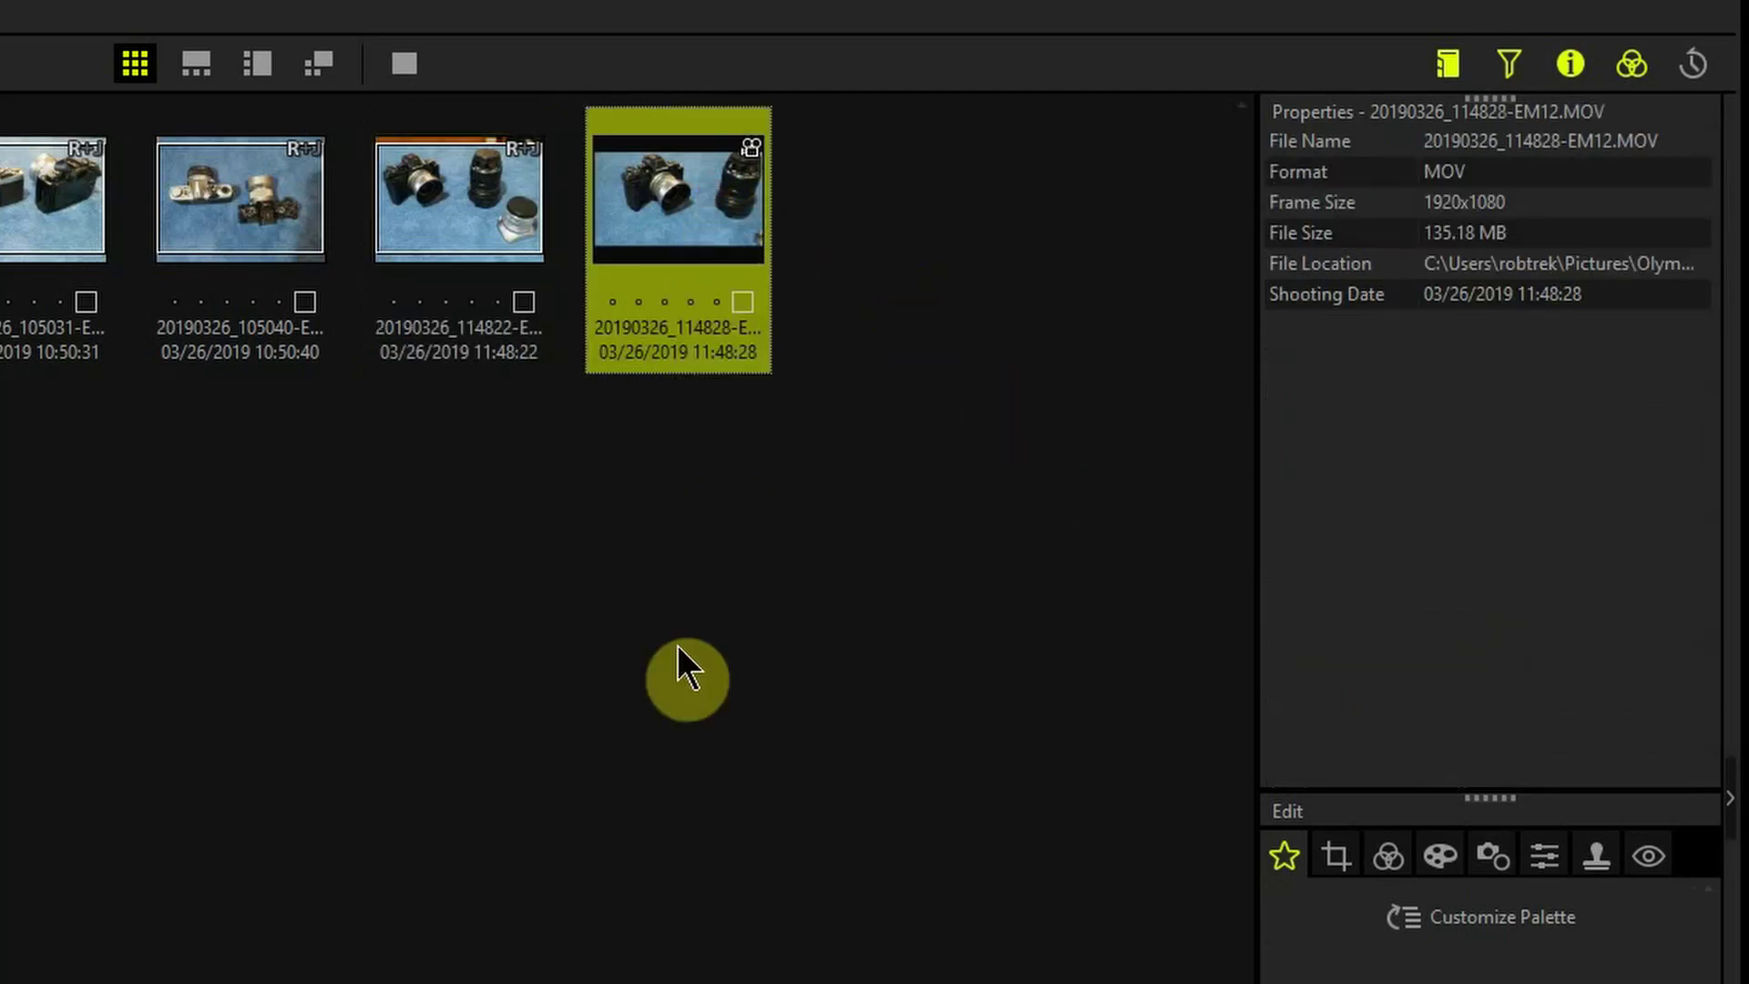